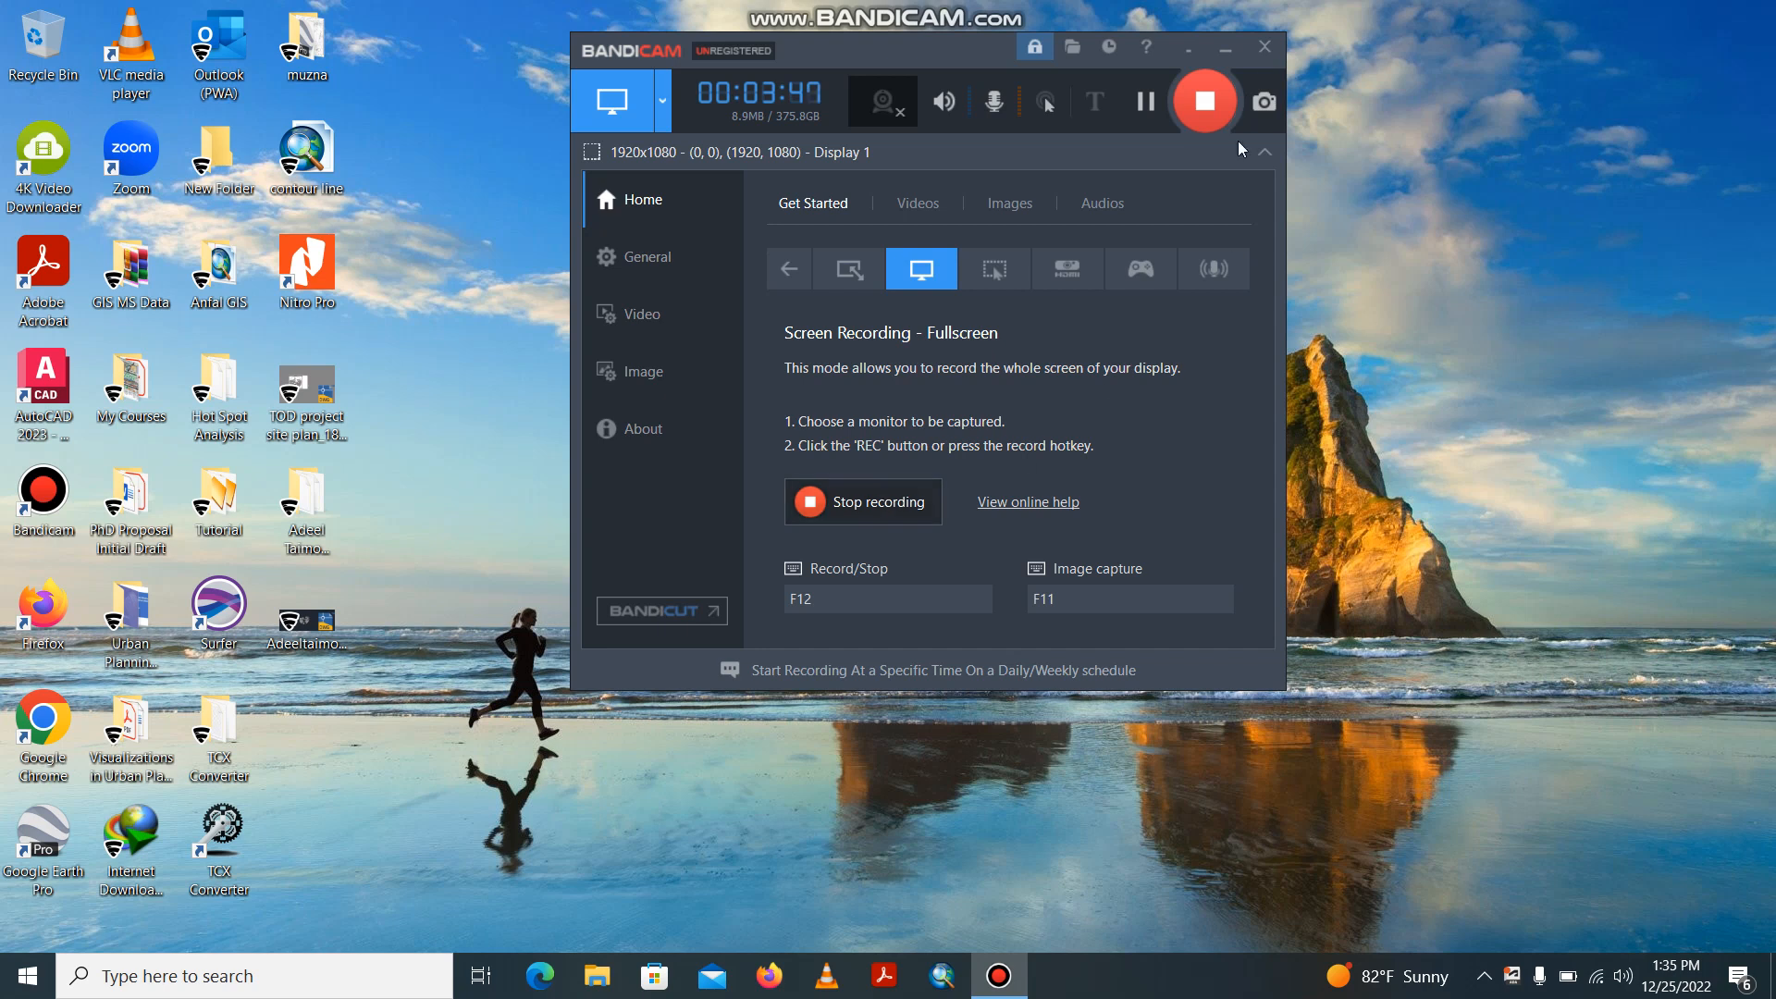
# Open the TOD project site plan_18-12-2022 drawing from the desktop in AutoCAD and display its model space.
pyautogui.click(1225, 48)
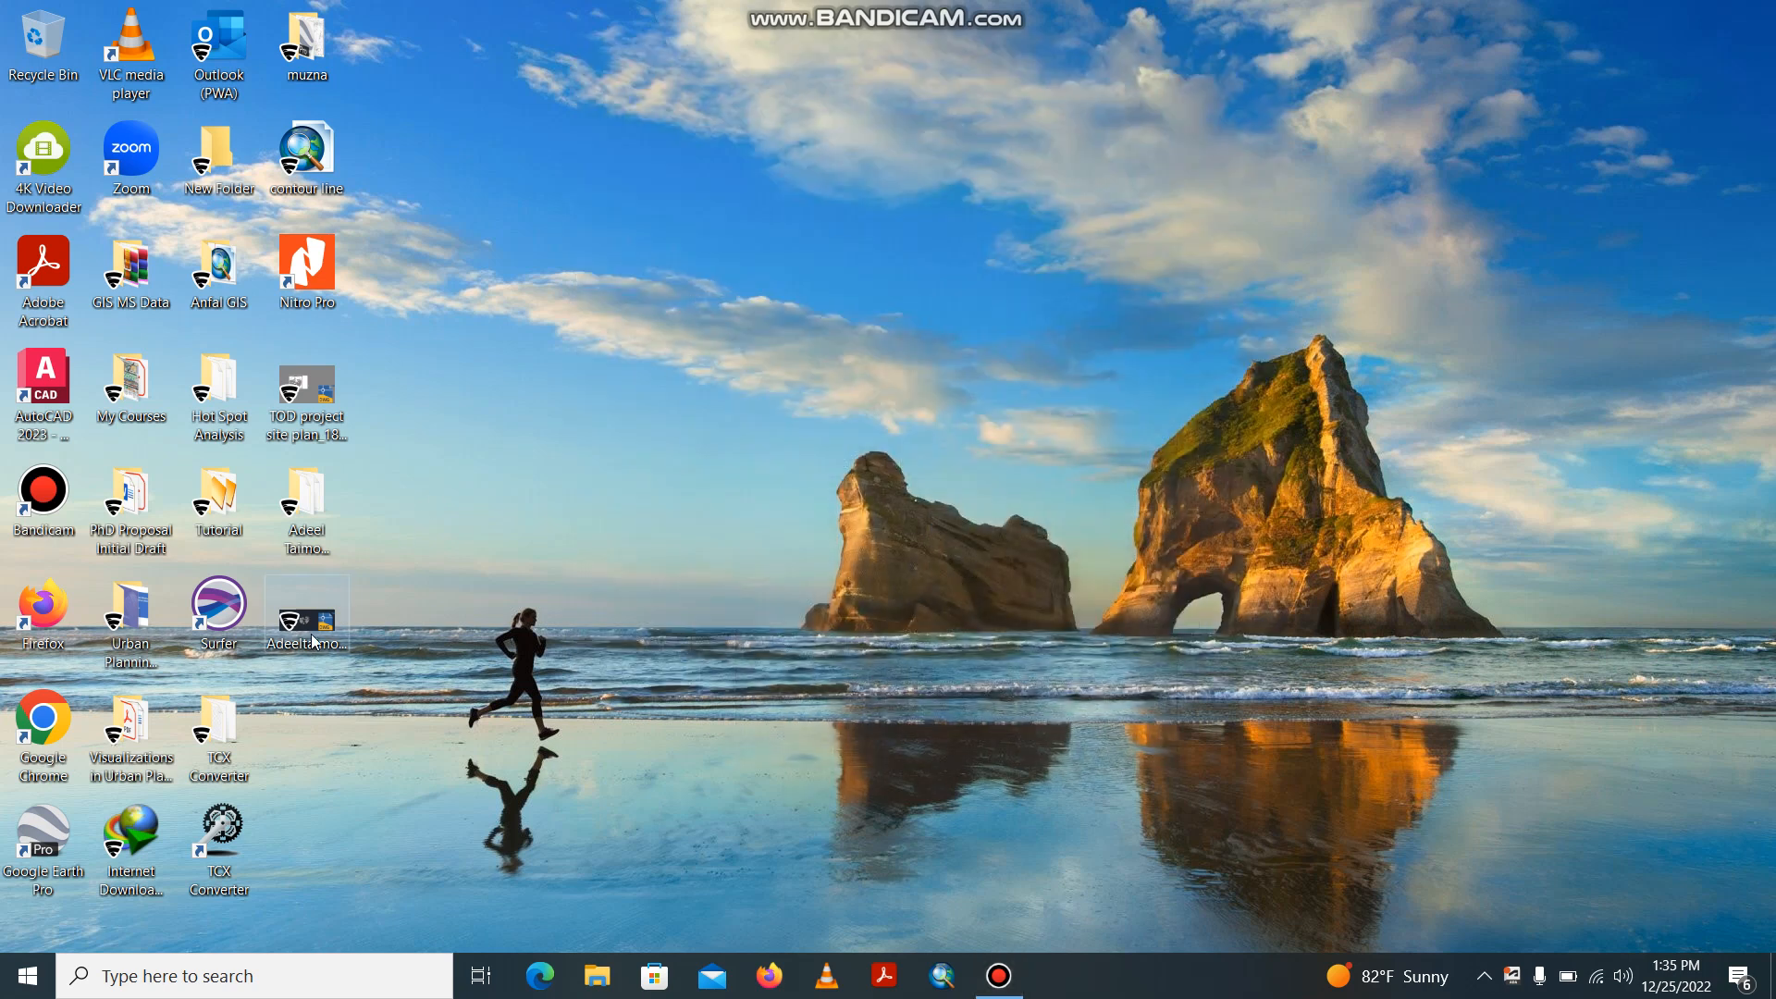
pyautogui.doubleClick(317, 380)
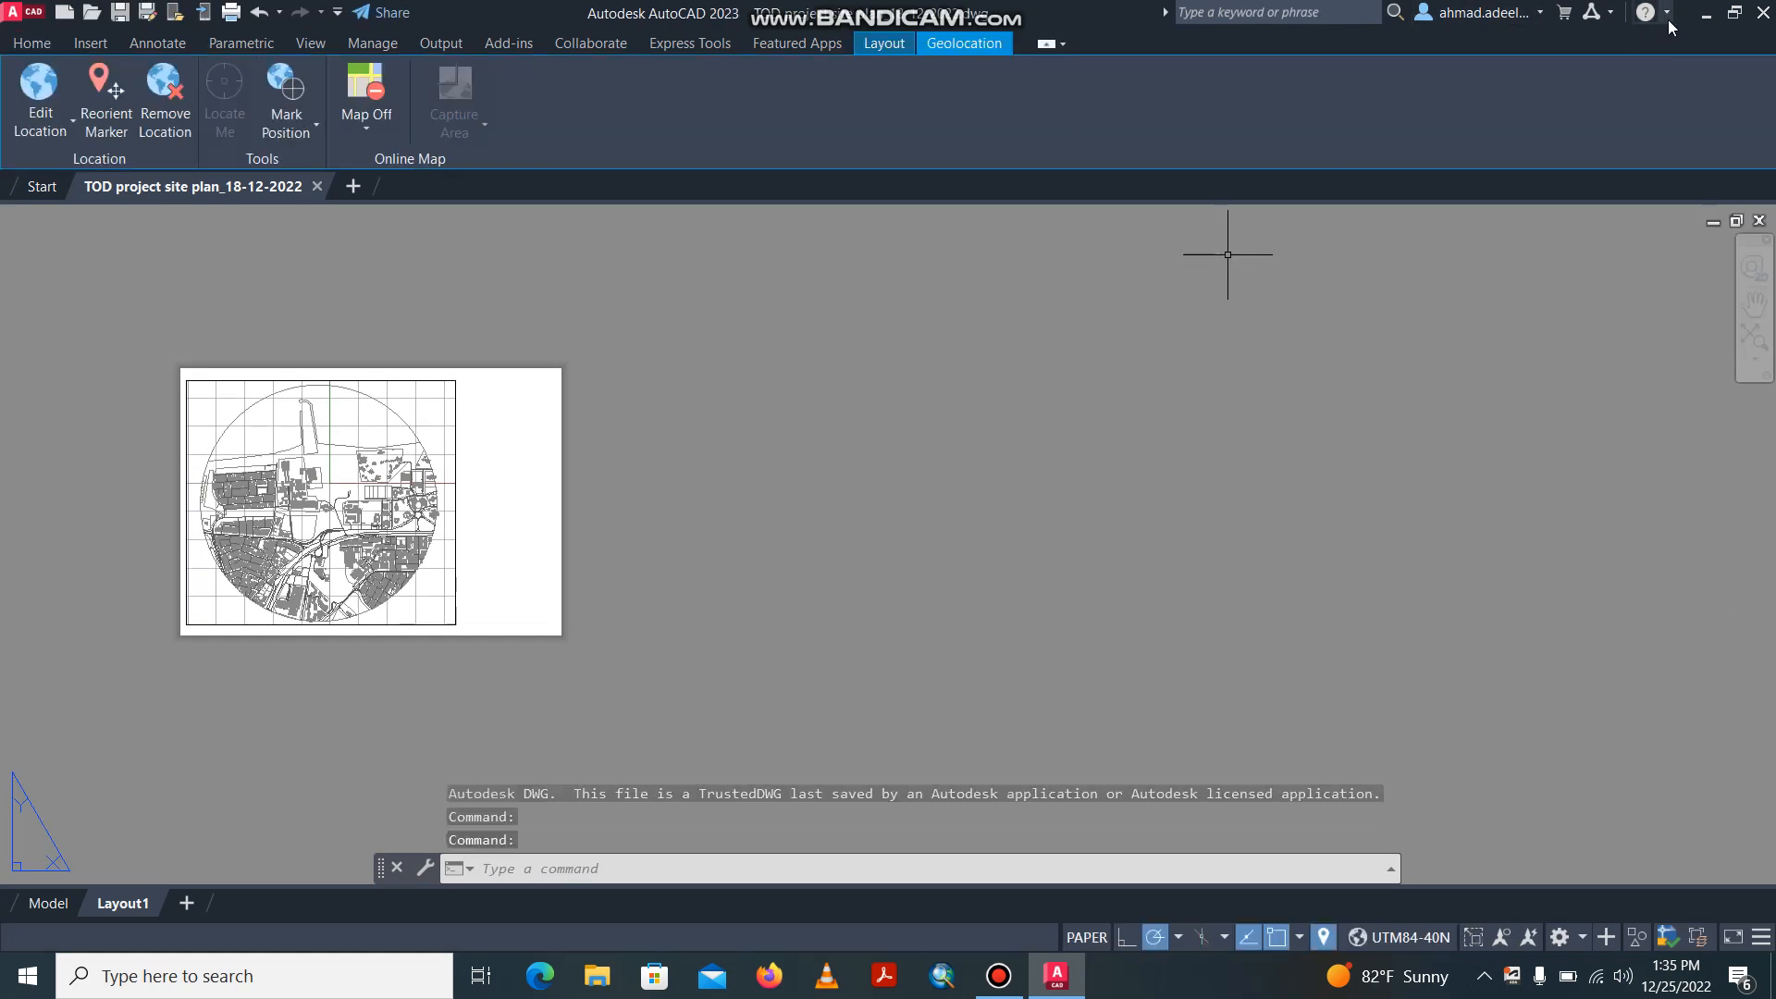
pyautogui.click(1707, 19)
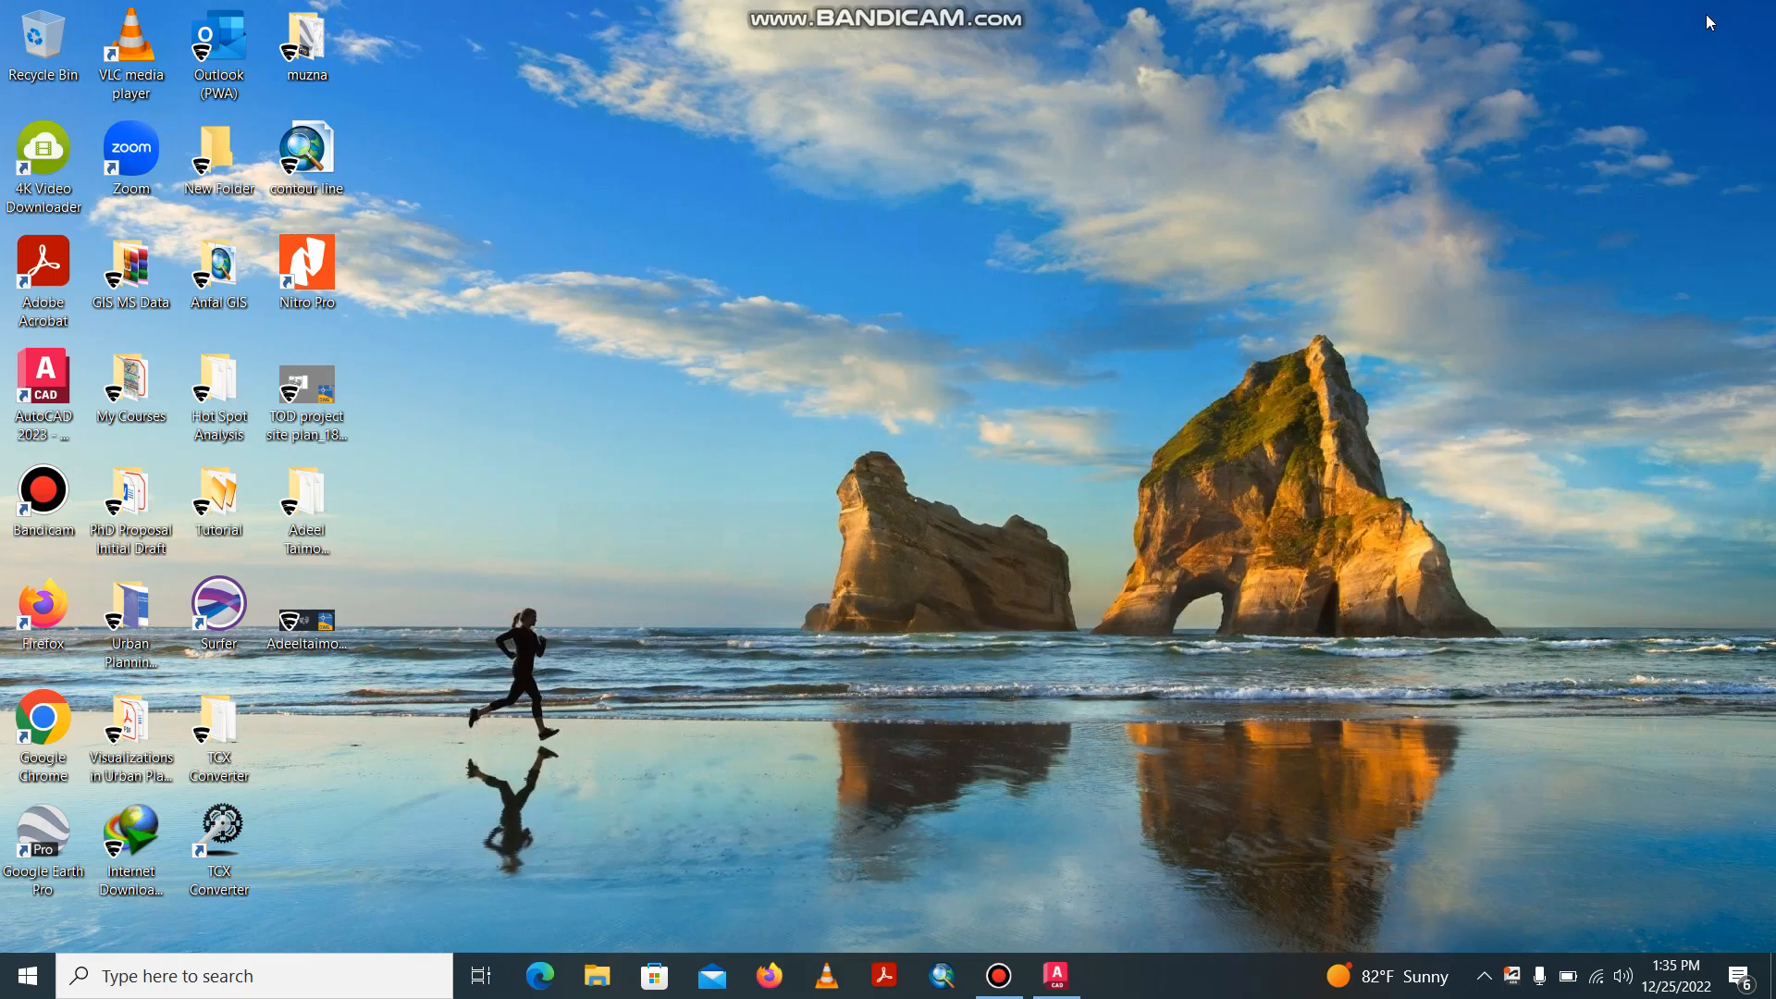
pyautogui.click(998, 975)
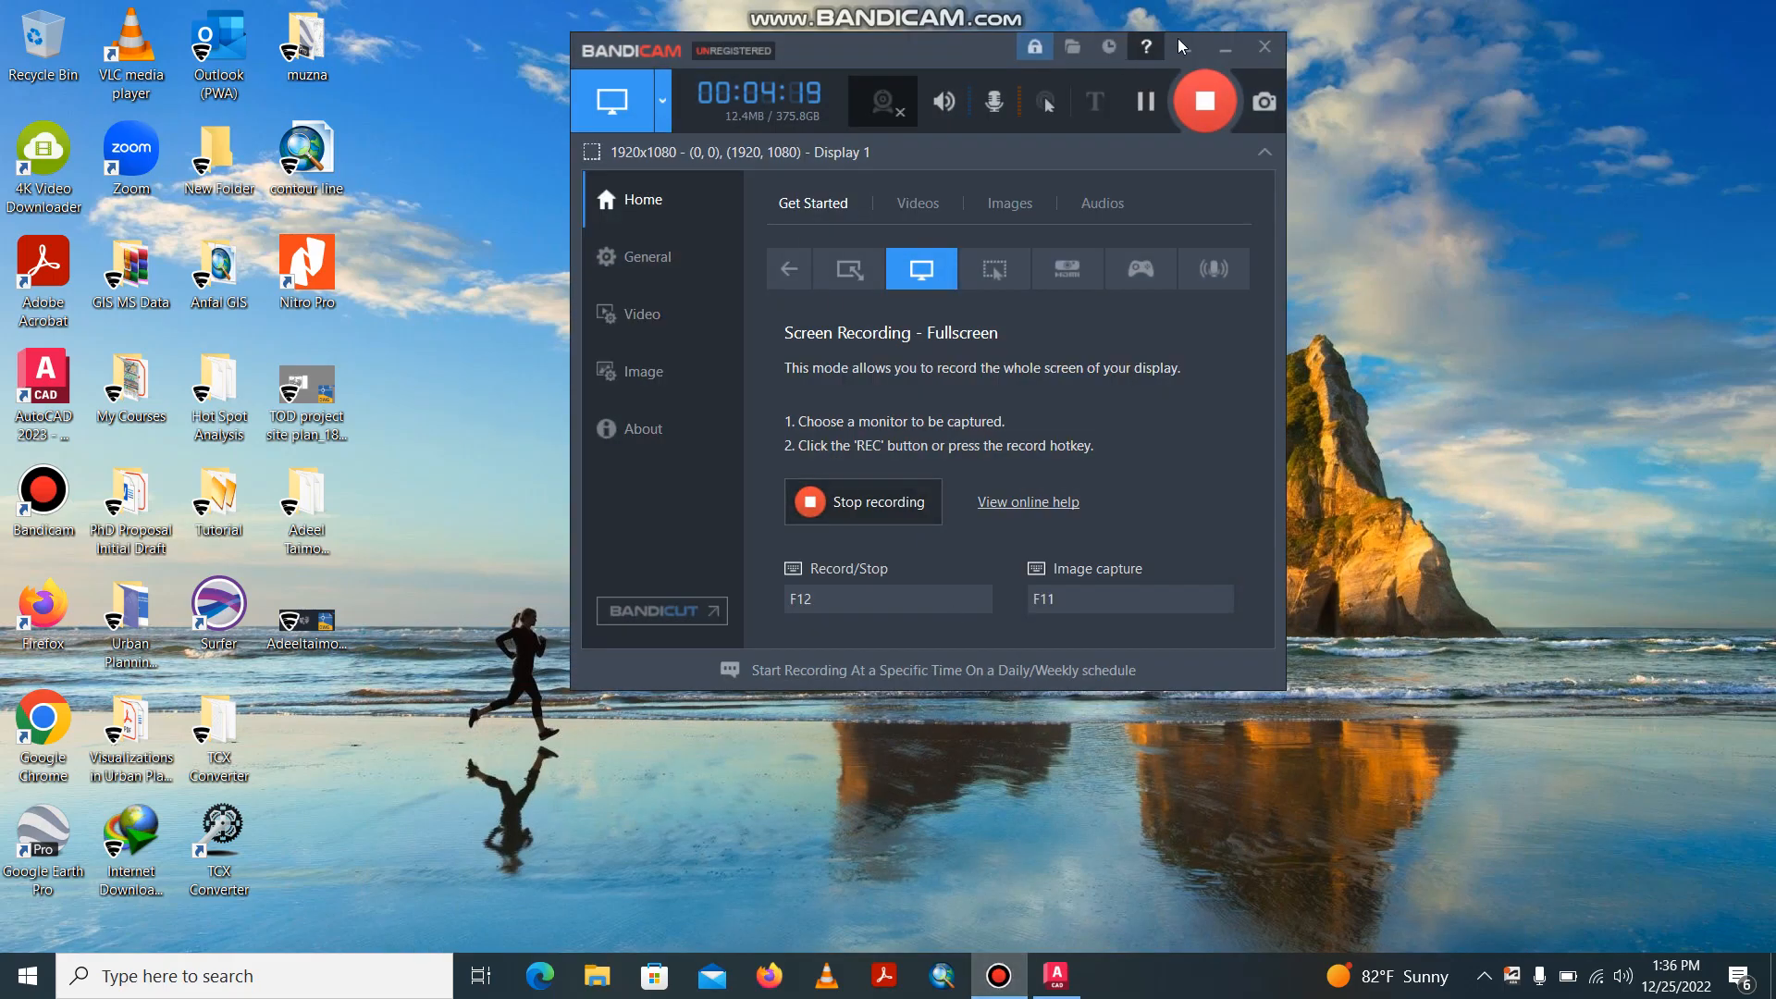
pyautogui.click(1222, 51)
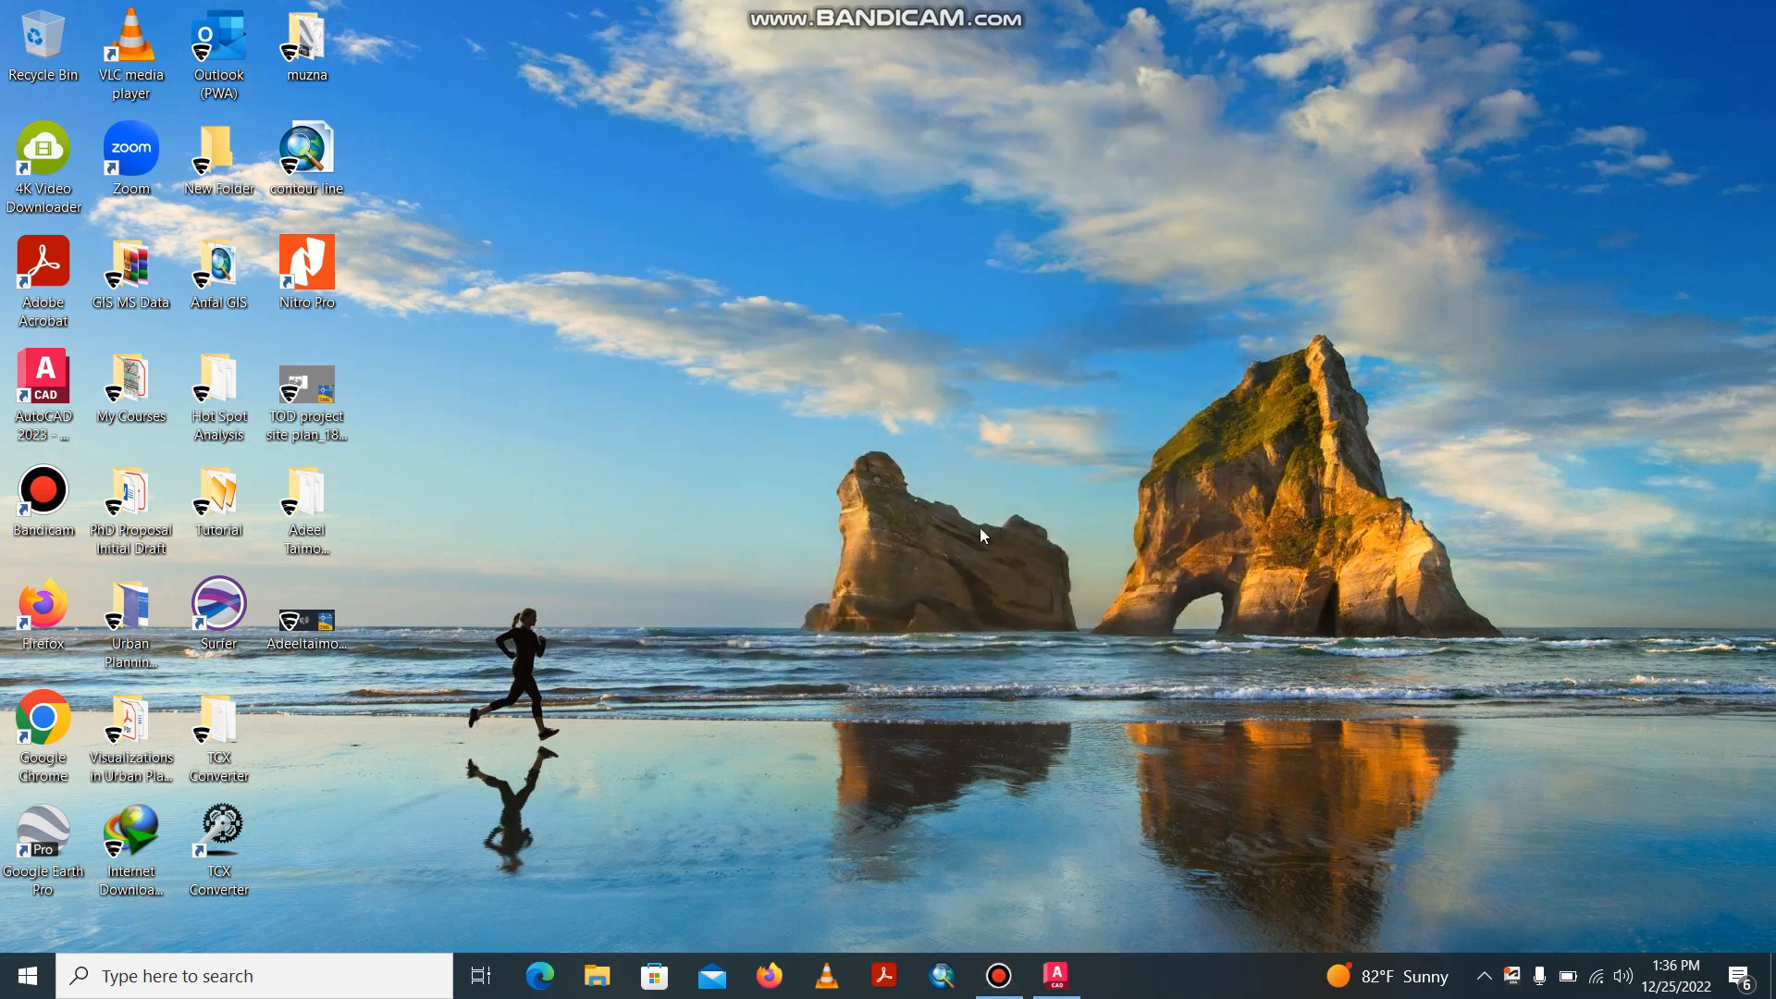
pyautogui.click(1056, 976)
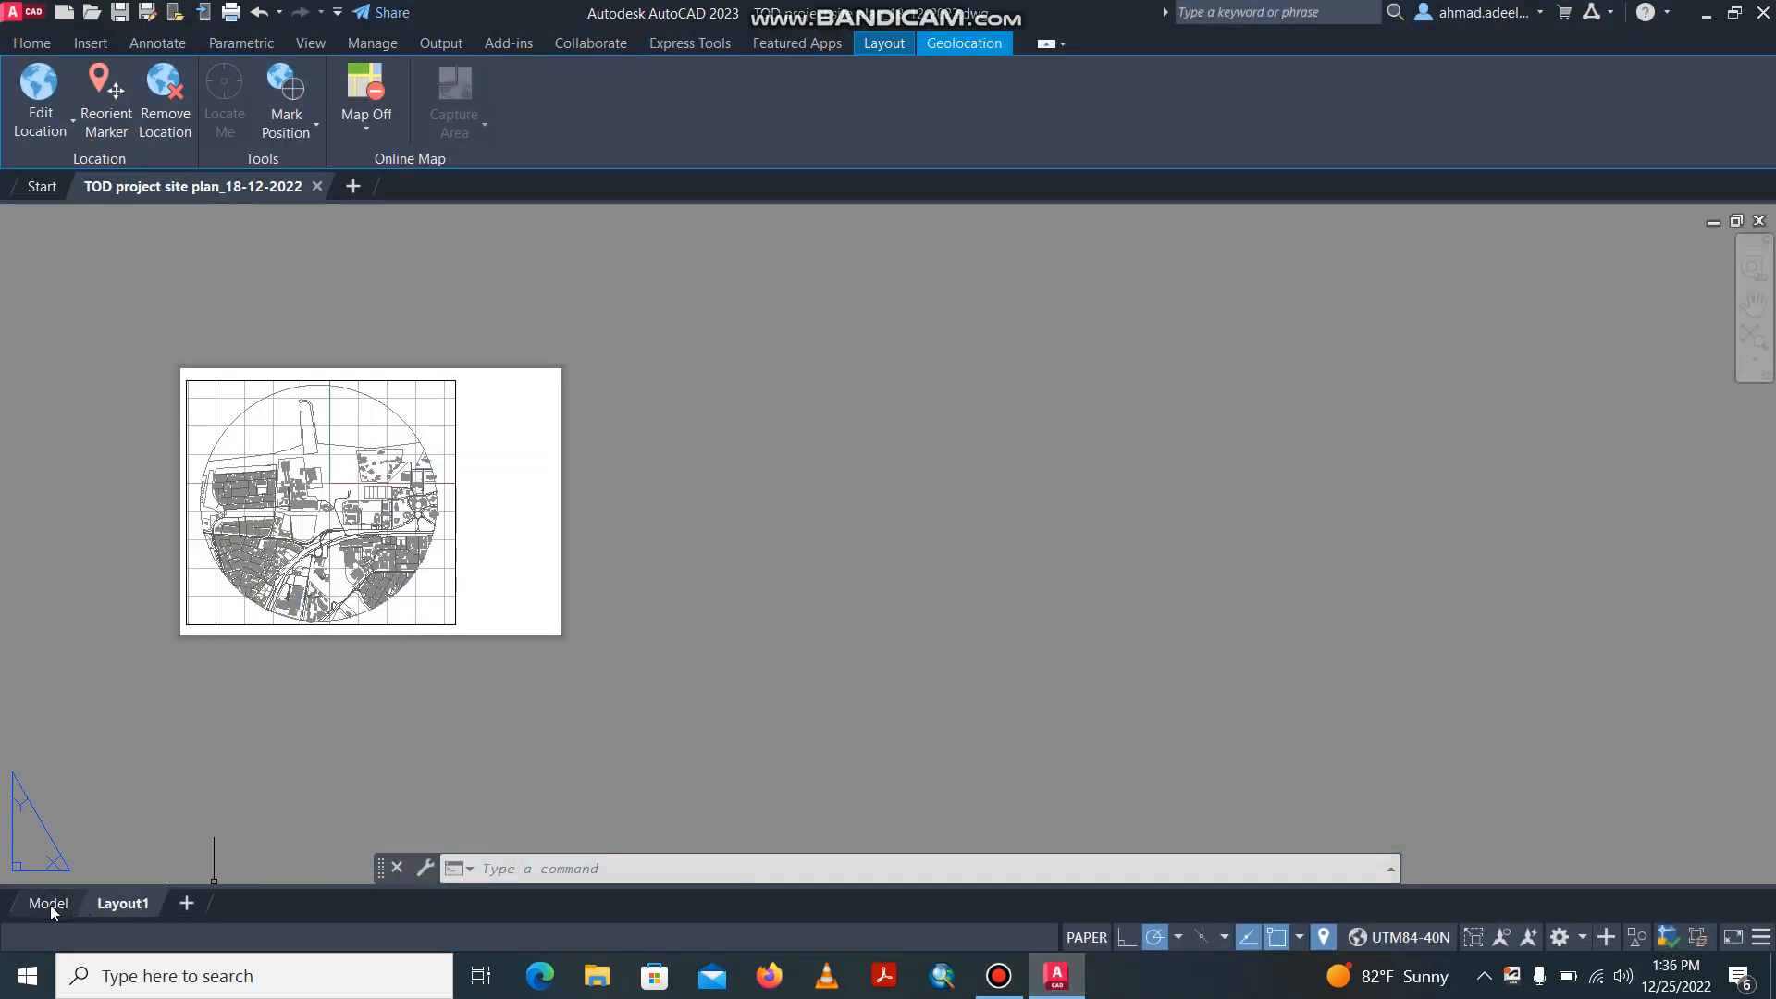
pyautogui.click(50, 904)
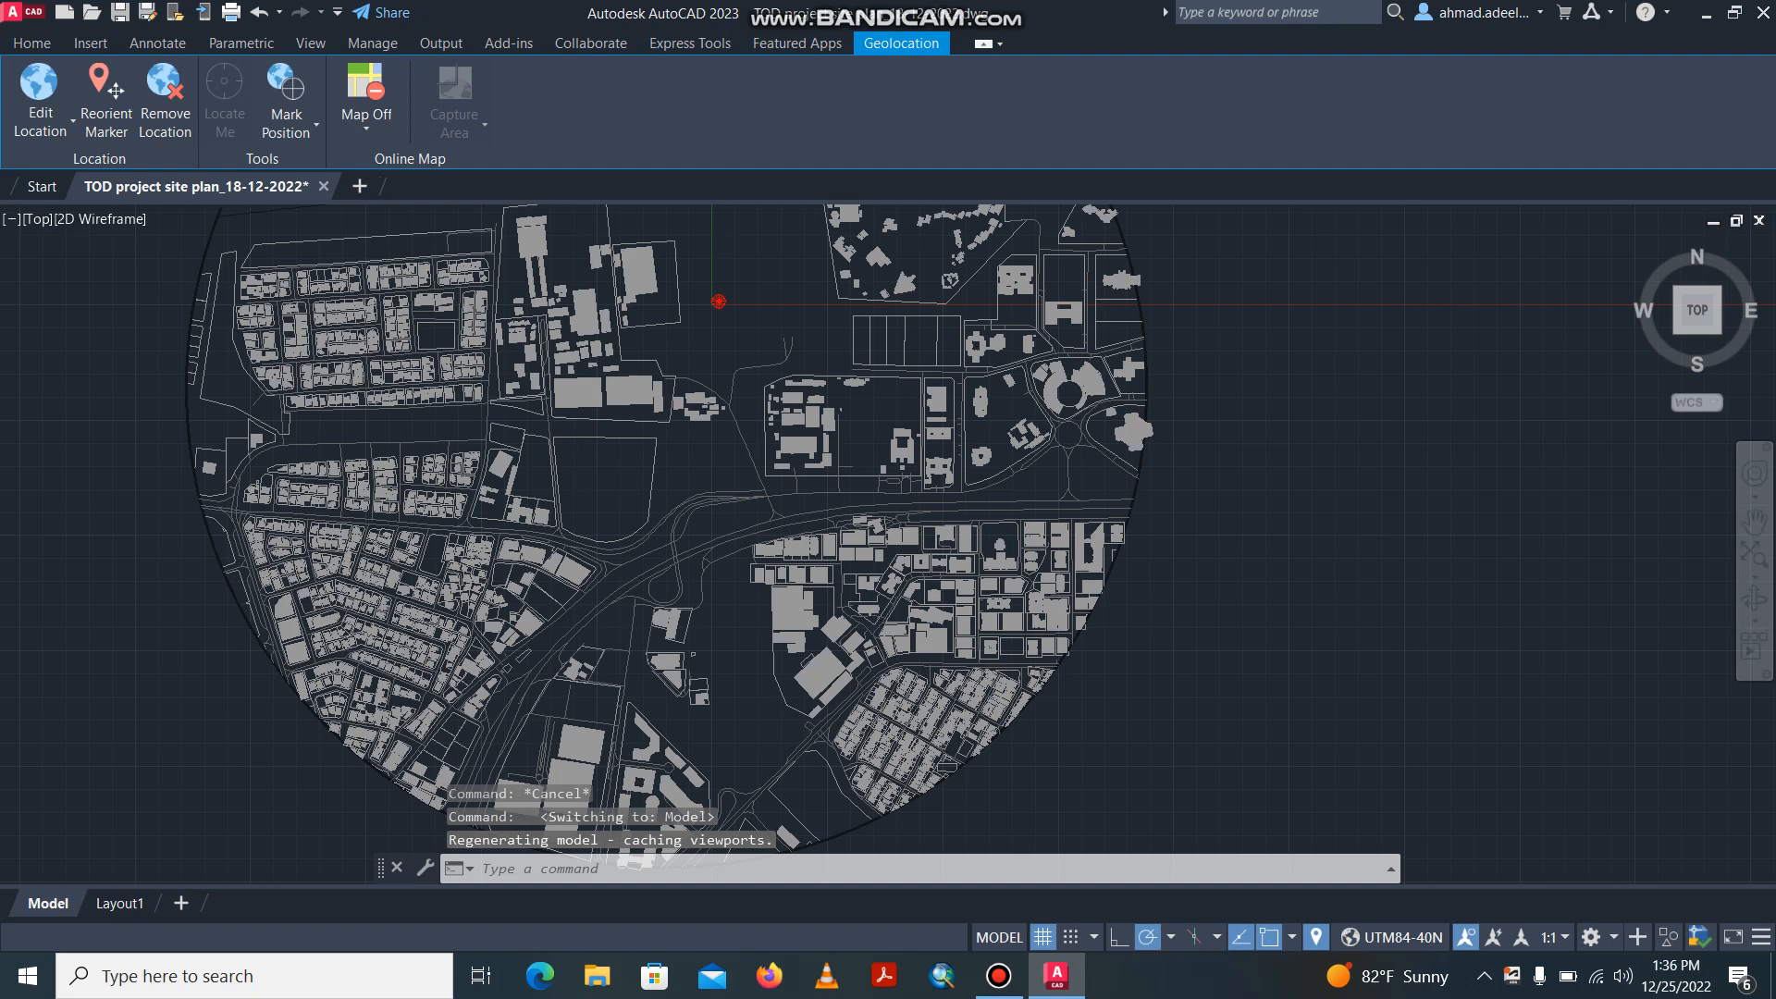
pyautogui.scroll(2, 579, 408)
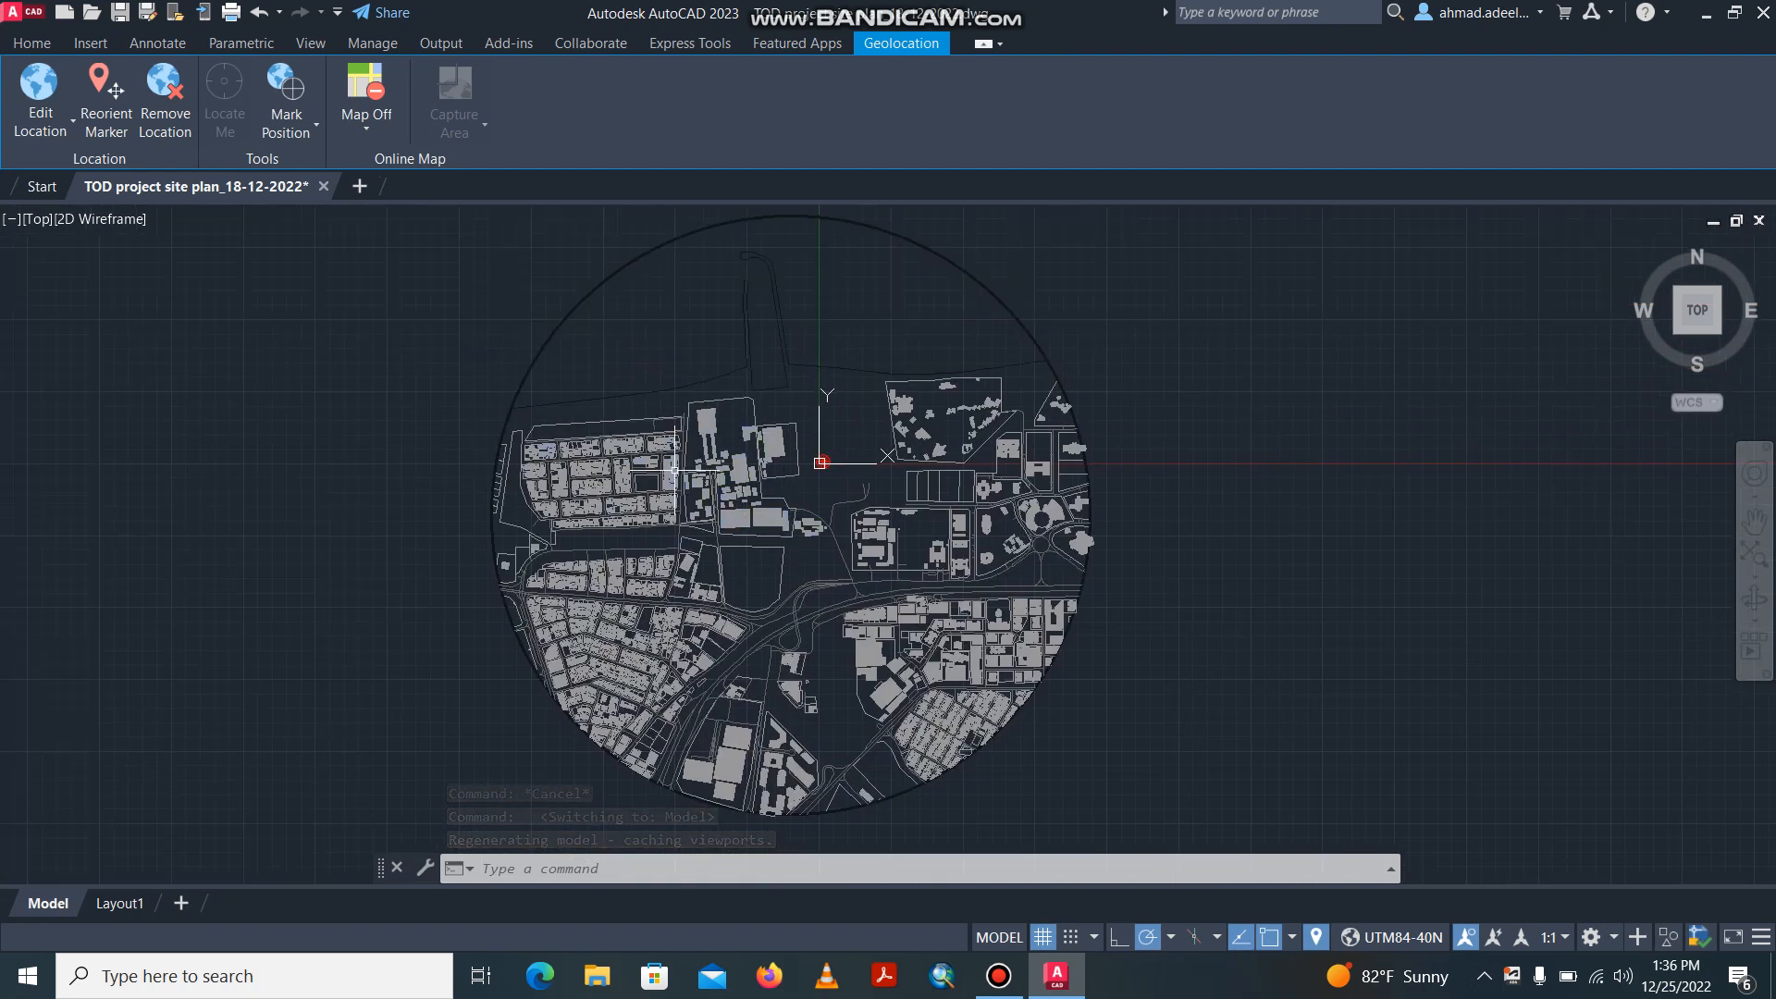
# Turn off layers 03_Roads, 02_Cost line, 01_Area Frame, the current layer 0, 04_Plots and 06_Buildings hatch.
pyautogui.click(32, 42)
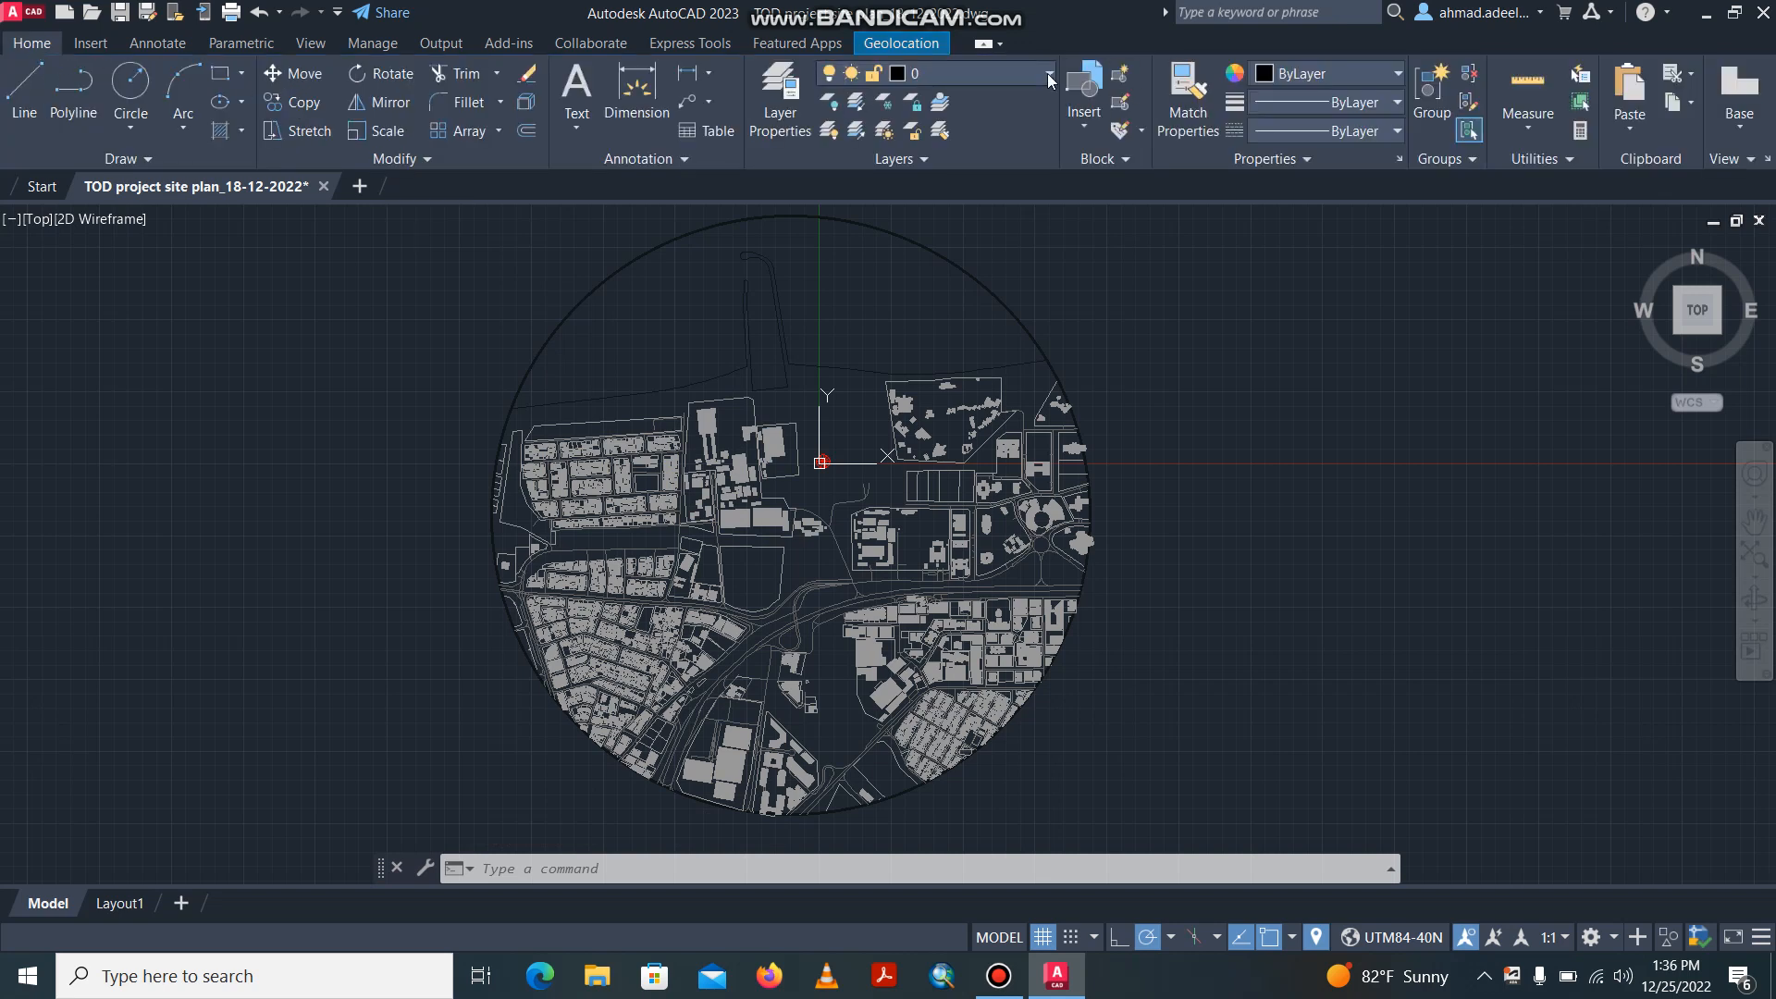
pyautogui.click(1047, 74)
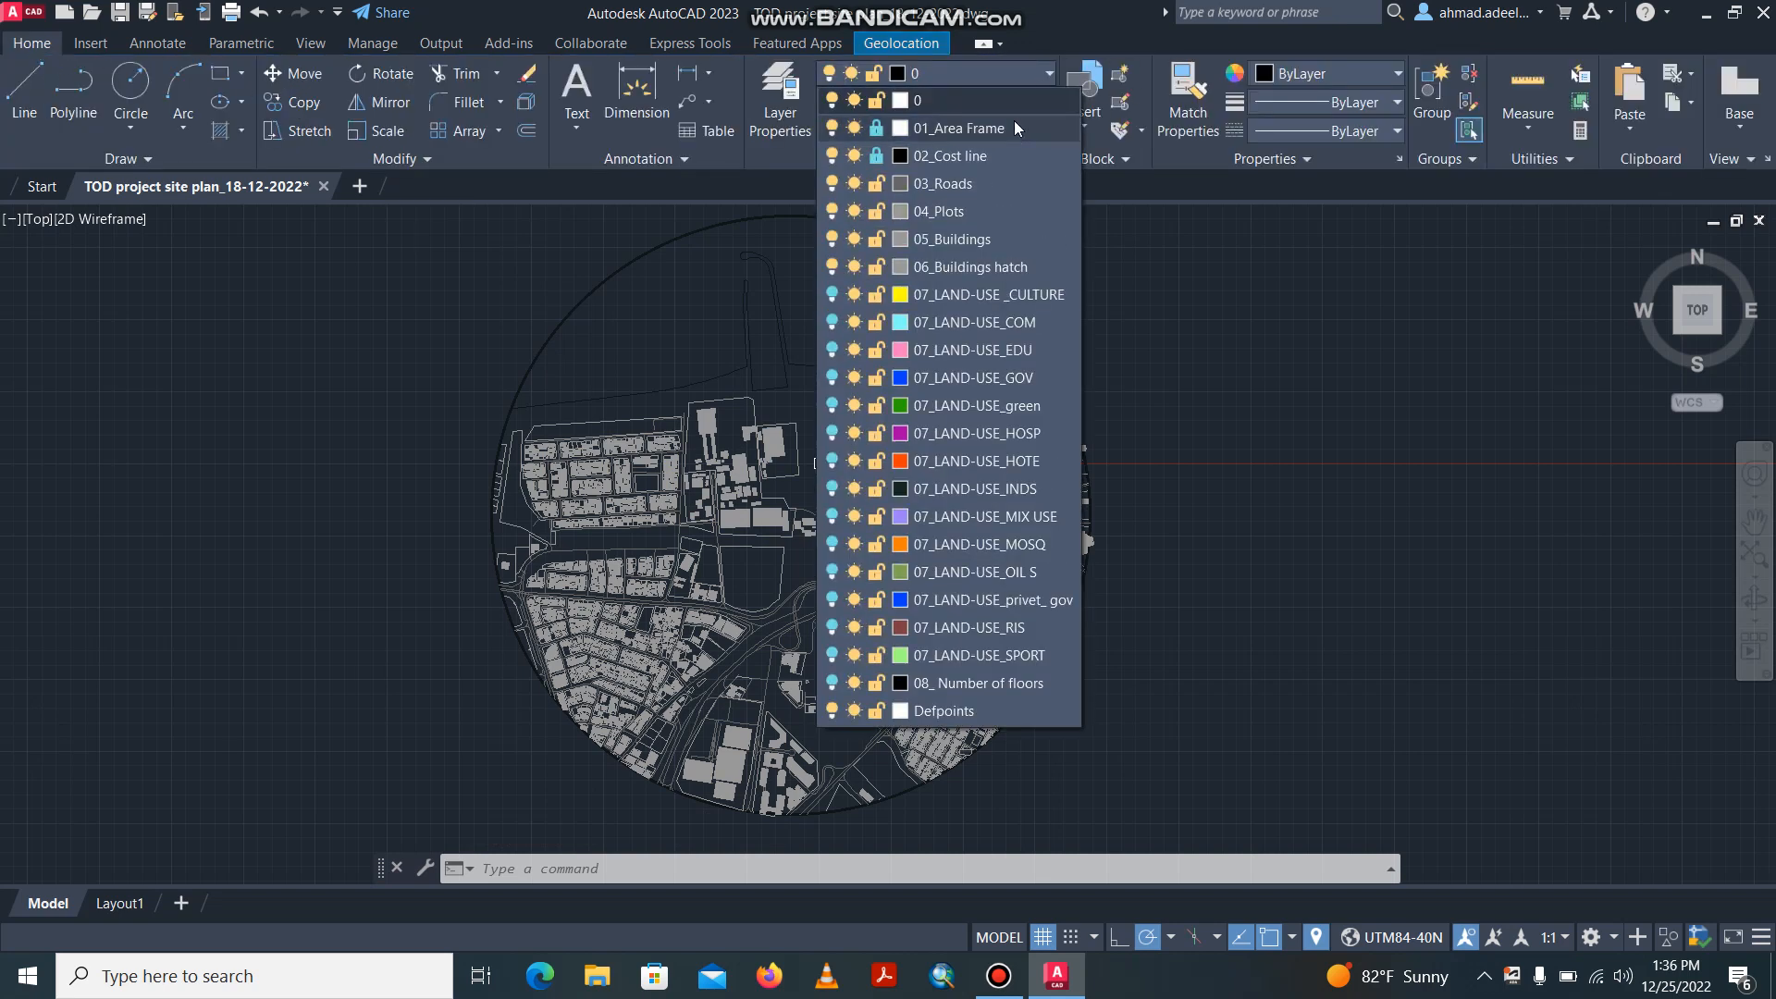
pyautogui.click(832, 183)
pyautogui.click(831, 154)
pyautogui.click(832, 128)
pyautogui.click(832, 100)
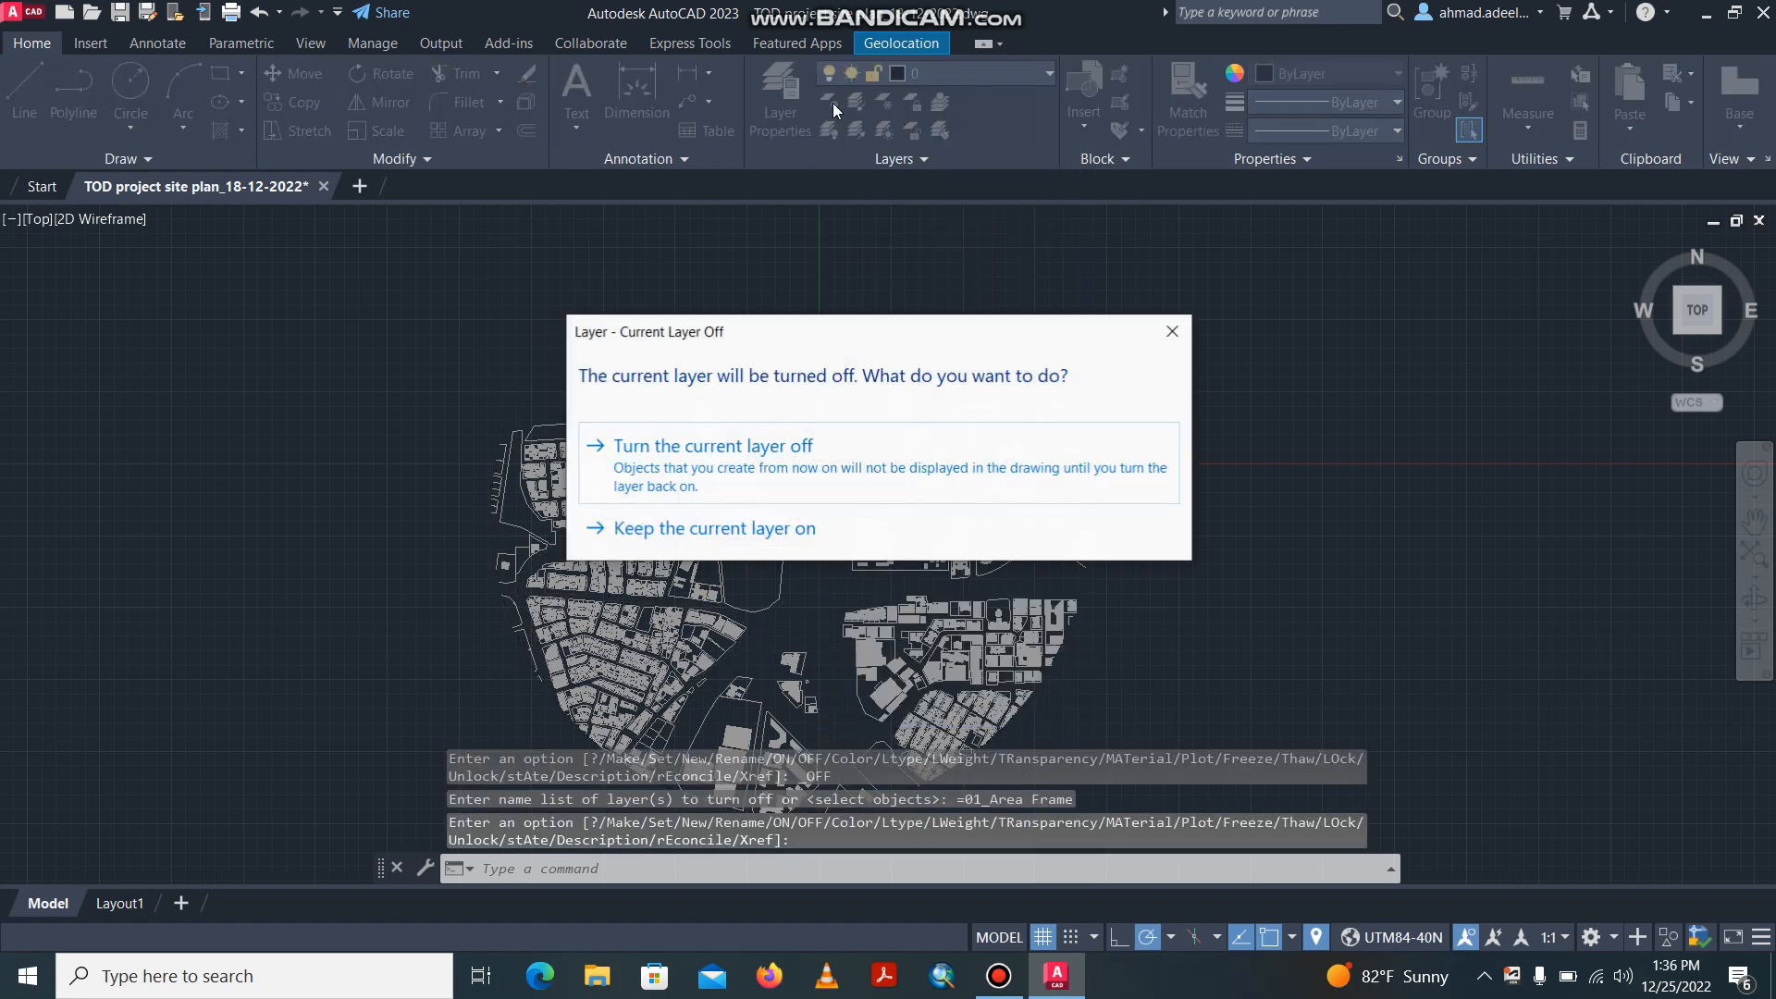
pyautogui.click(820, 462)
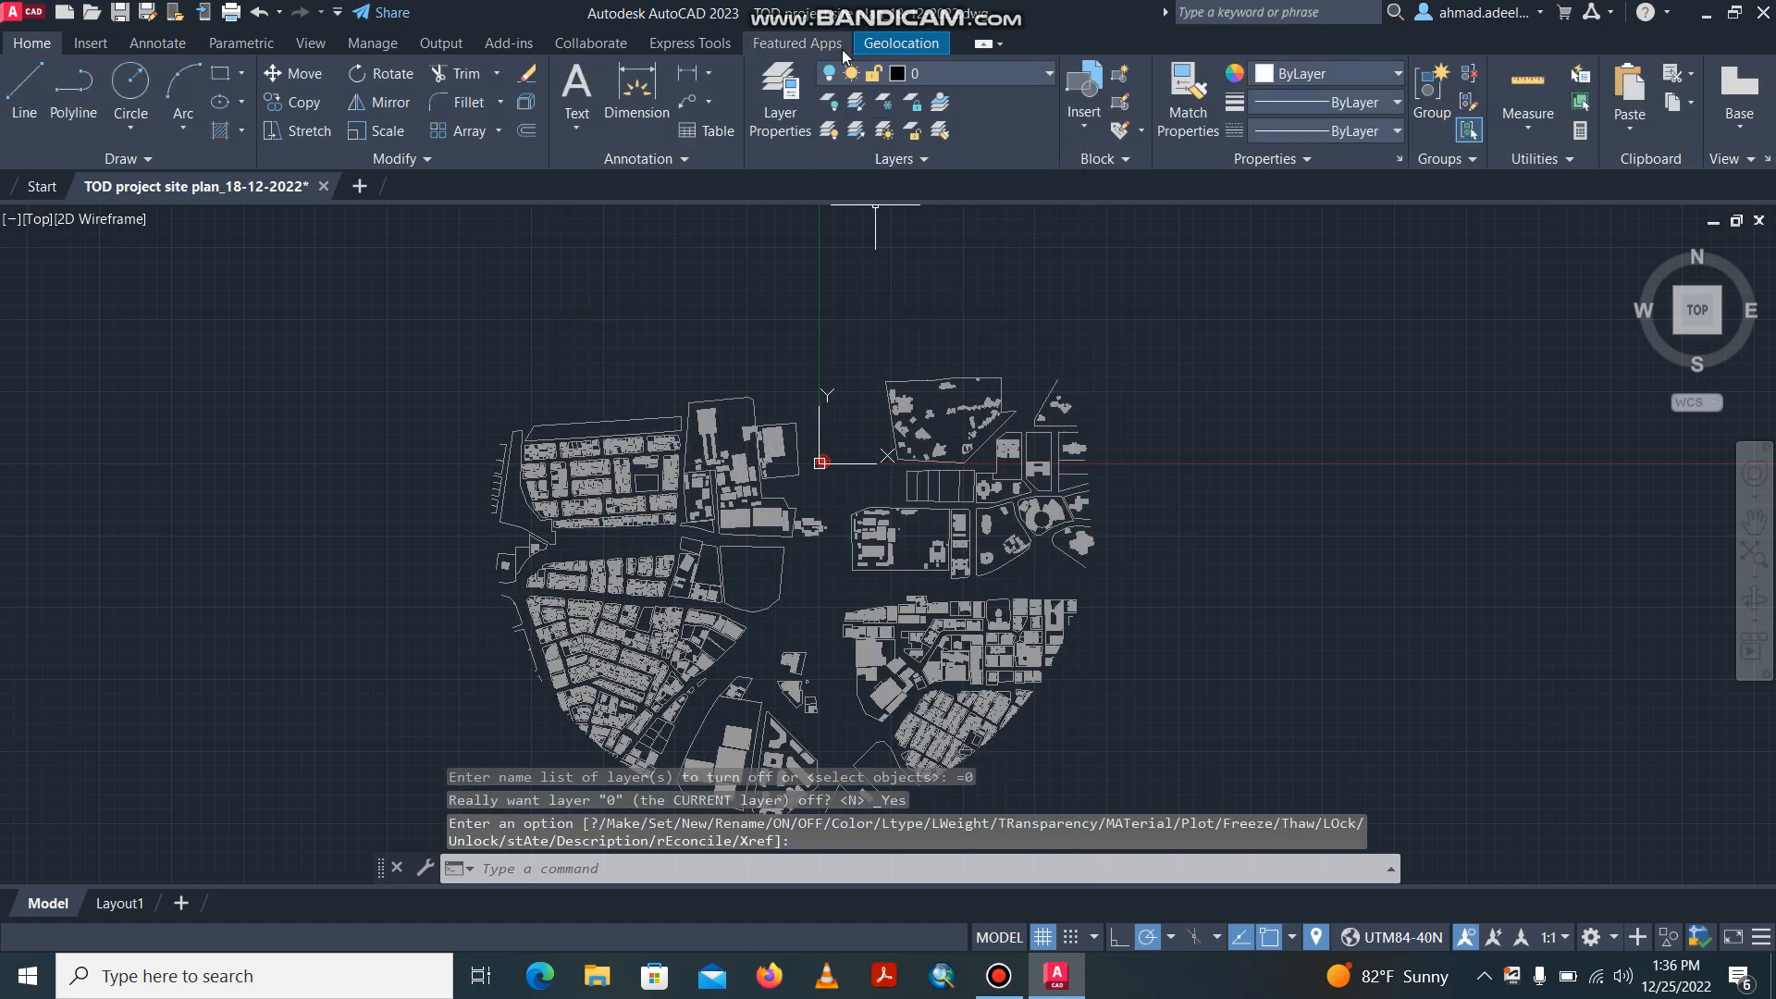
pyautogui.click(995, 74)
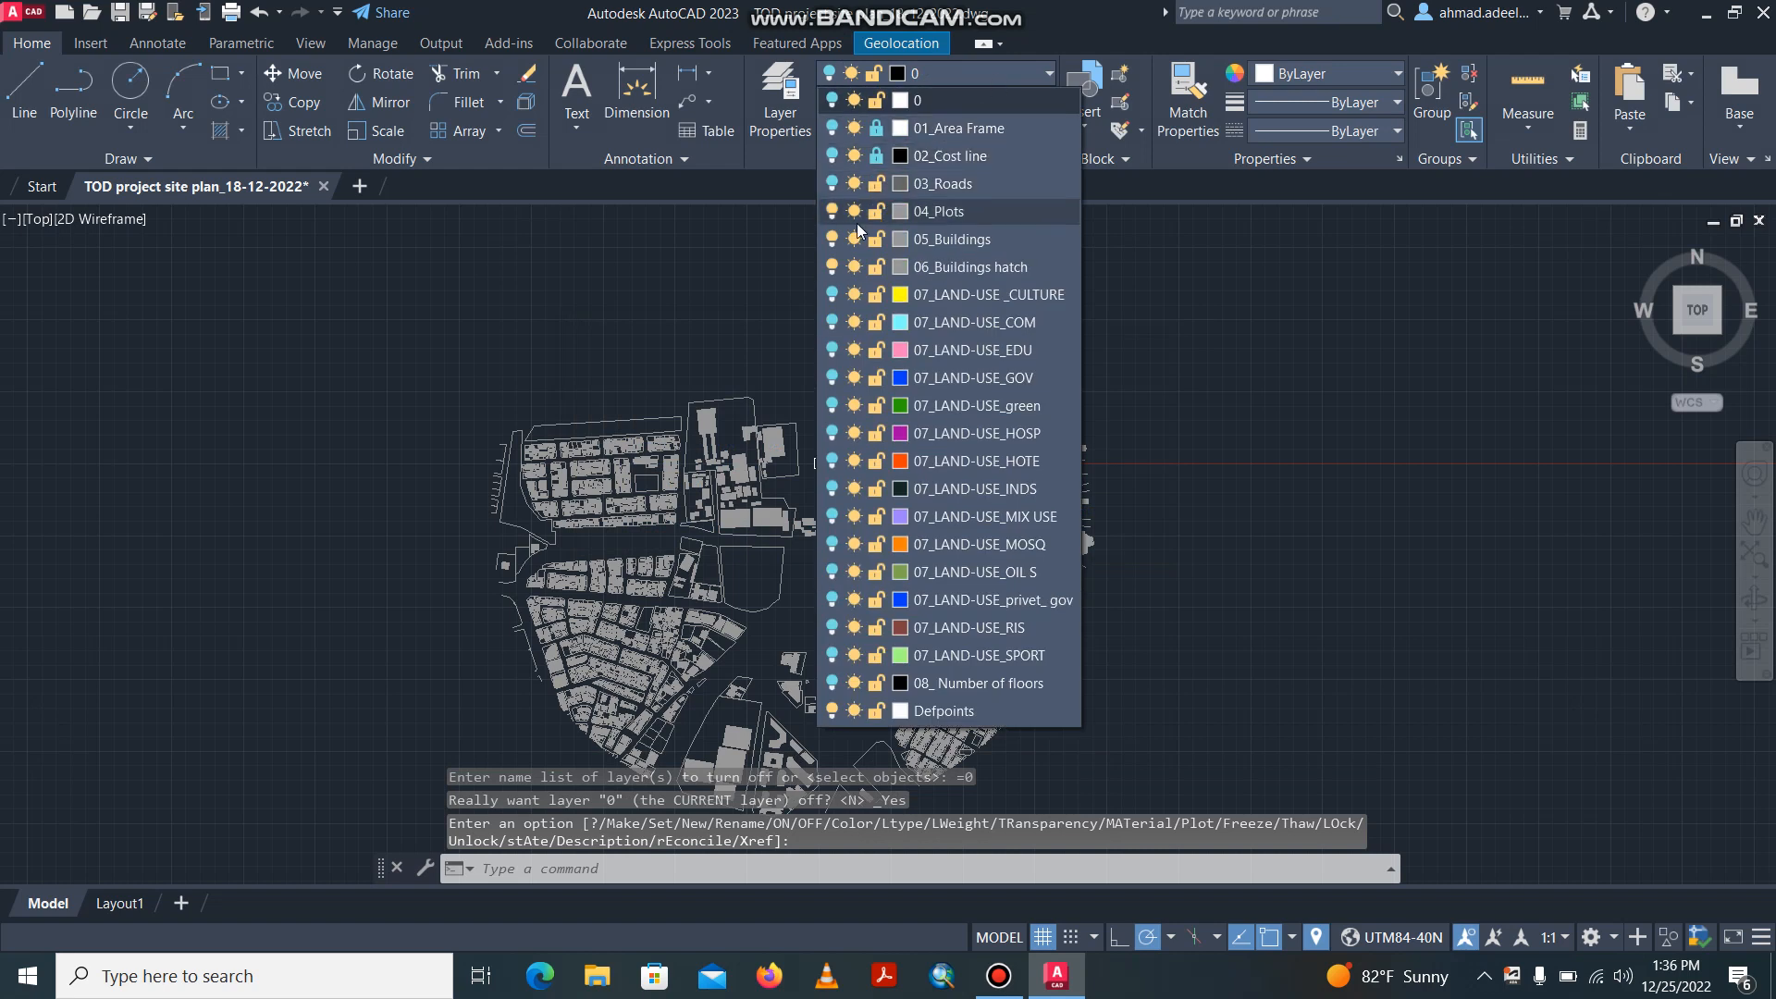
pyautogui.click(832, 213)
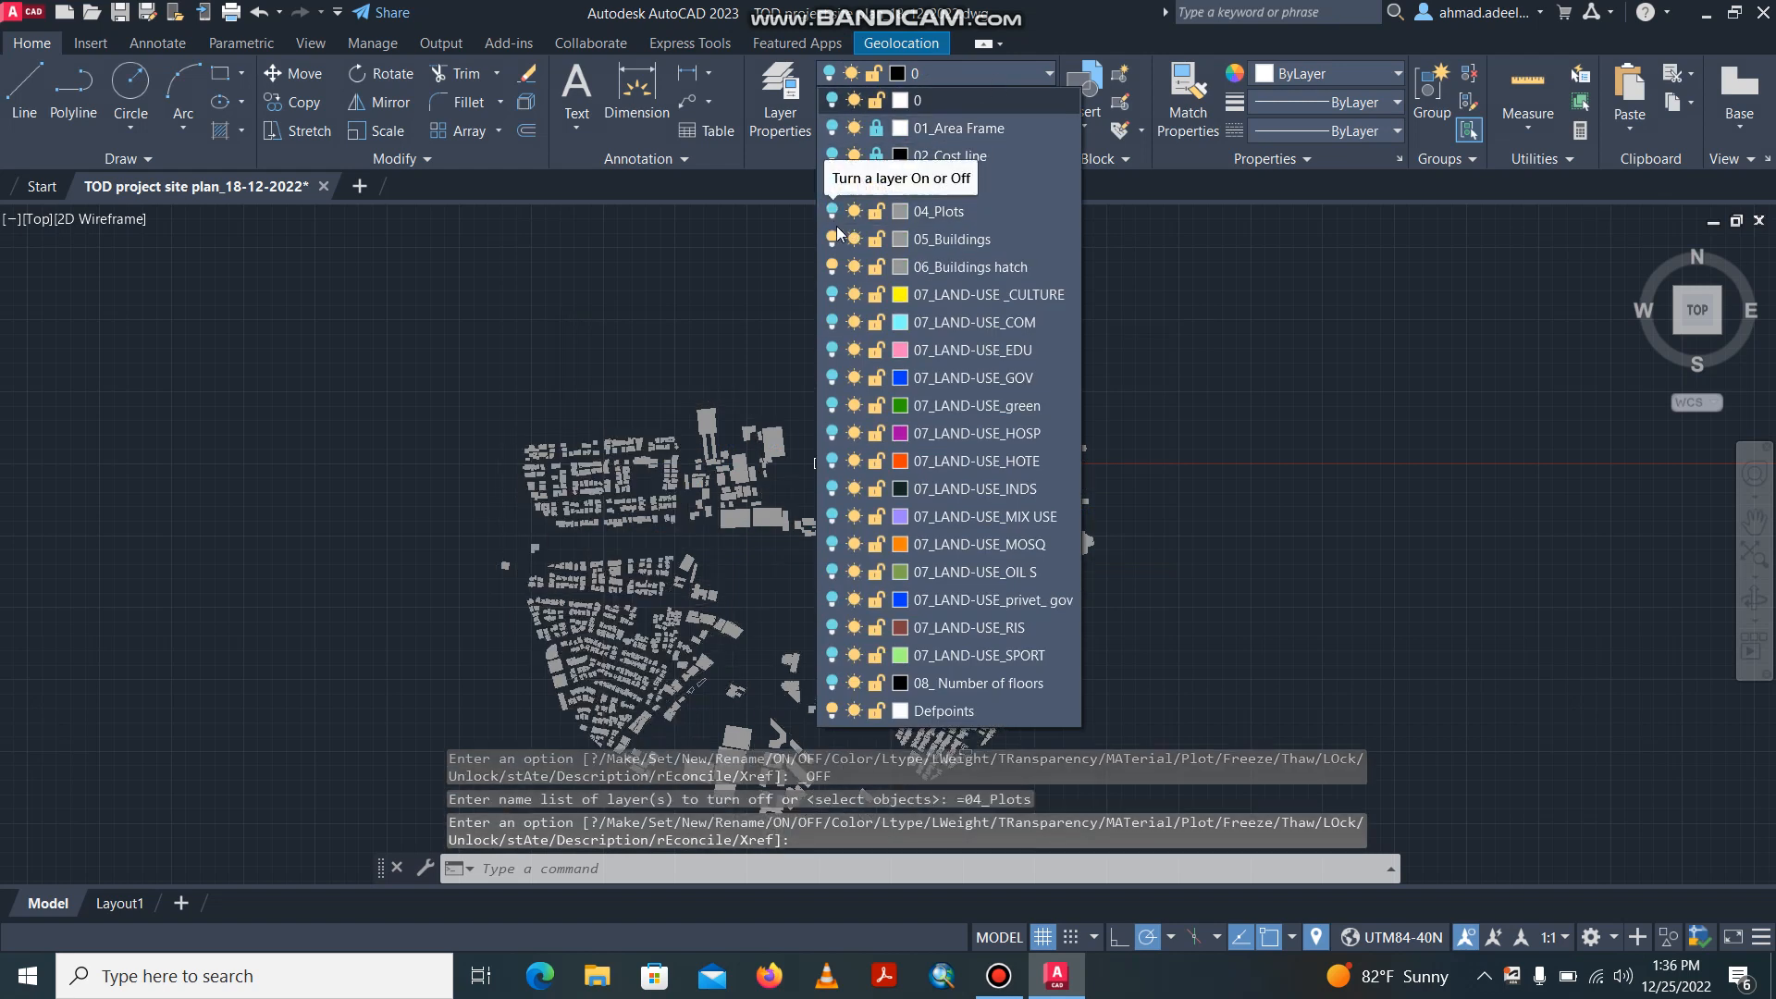
pyautogui.click(832, 266)
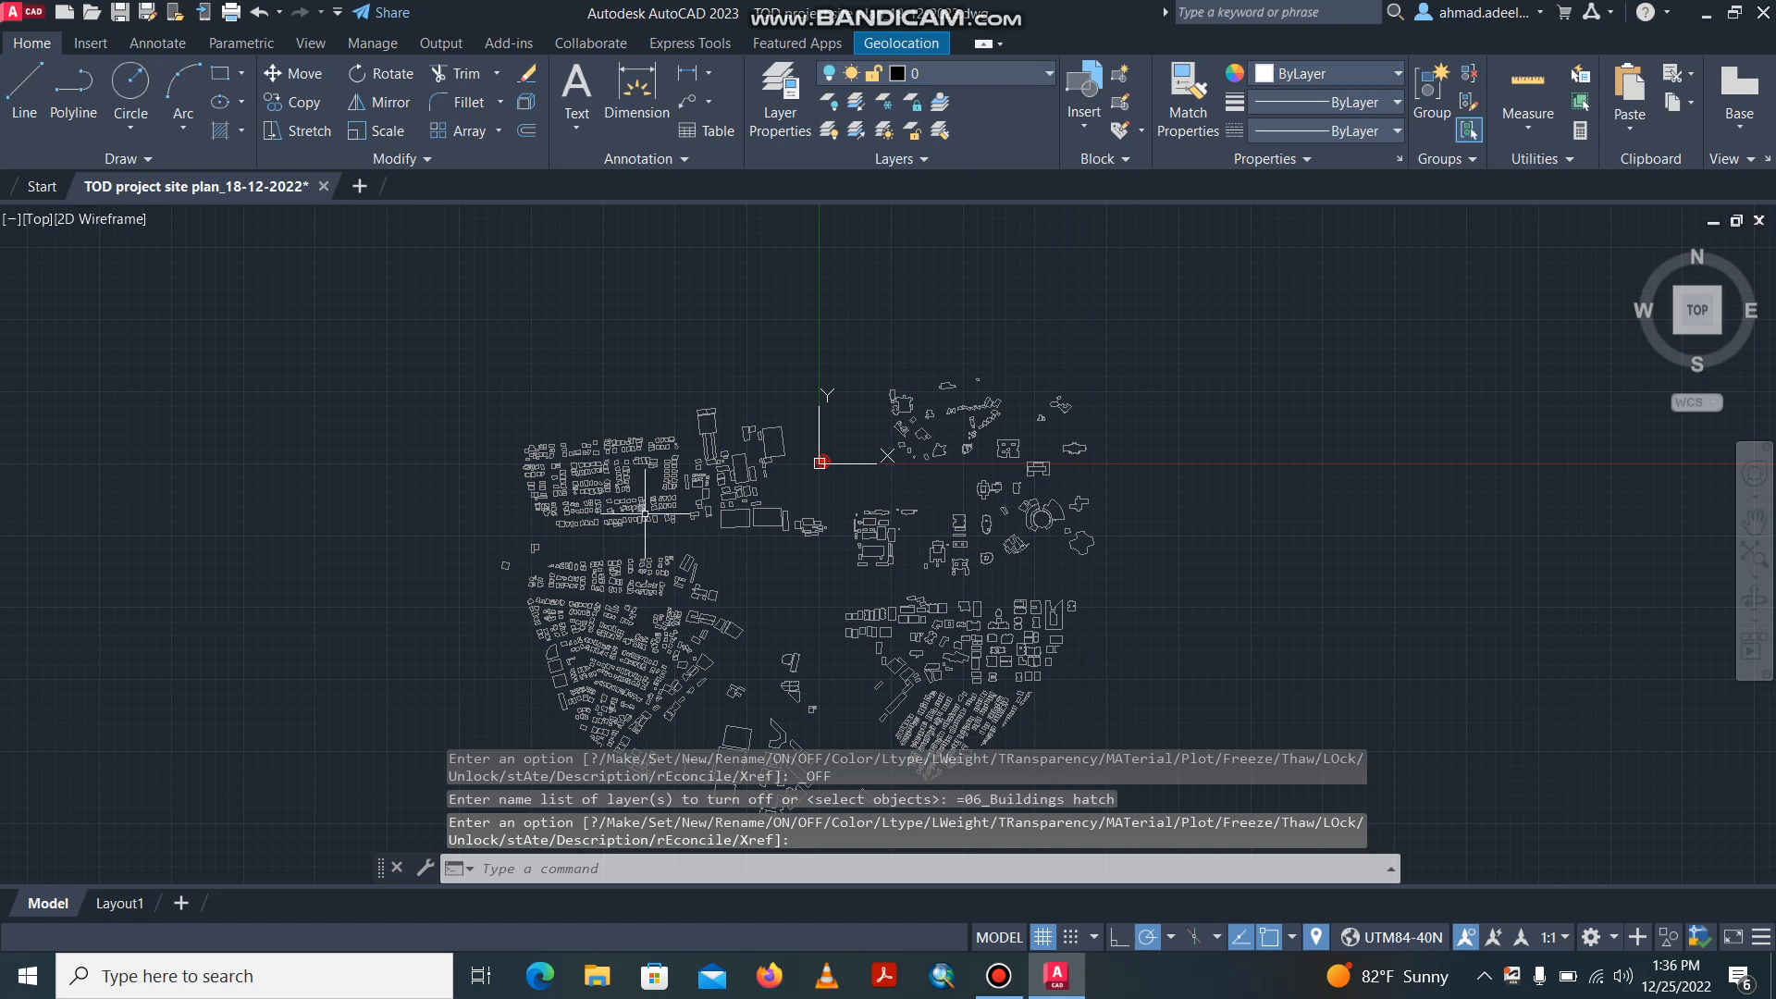
# Look over the building outlines in the site plan and close AutoCAD without saving the changes.
pyautogui.moveTo(658, 399); pyautogui.dragTo(651, 302, button='middle')
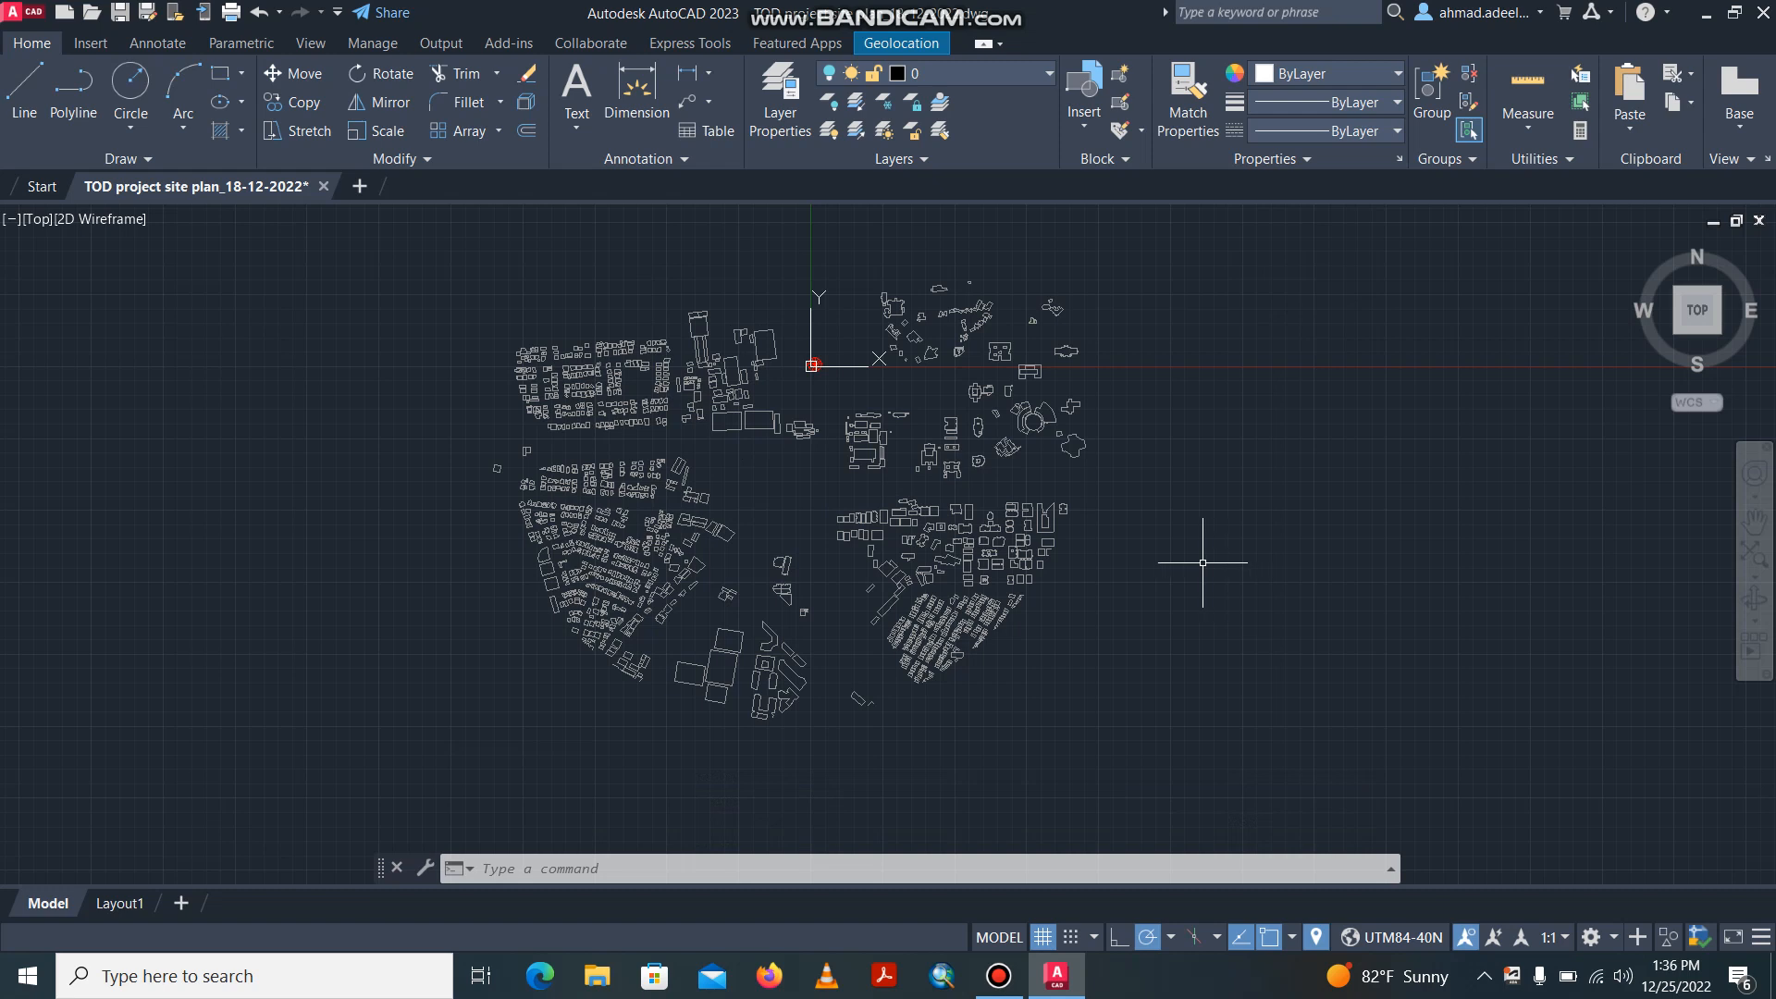
pyautogui.scroll(-2, 683, 431)
pyautogui.scroll(5, 683, 430)
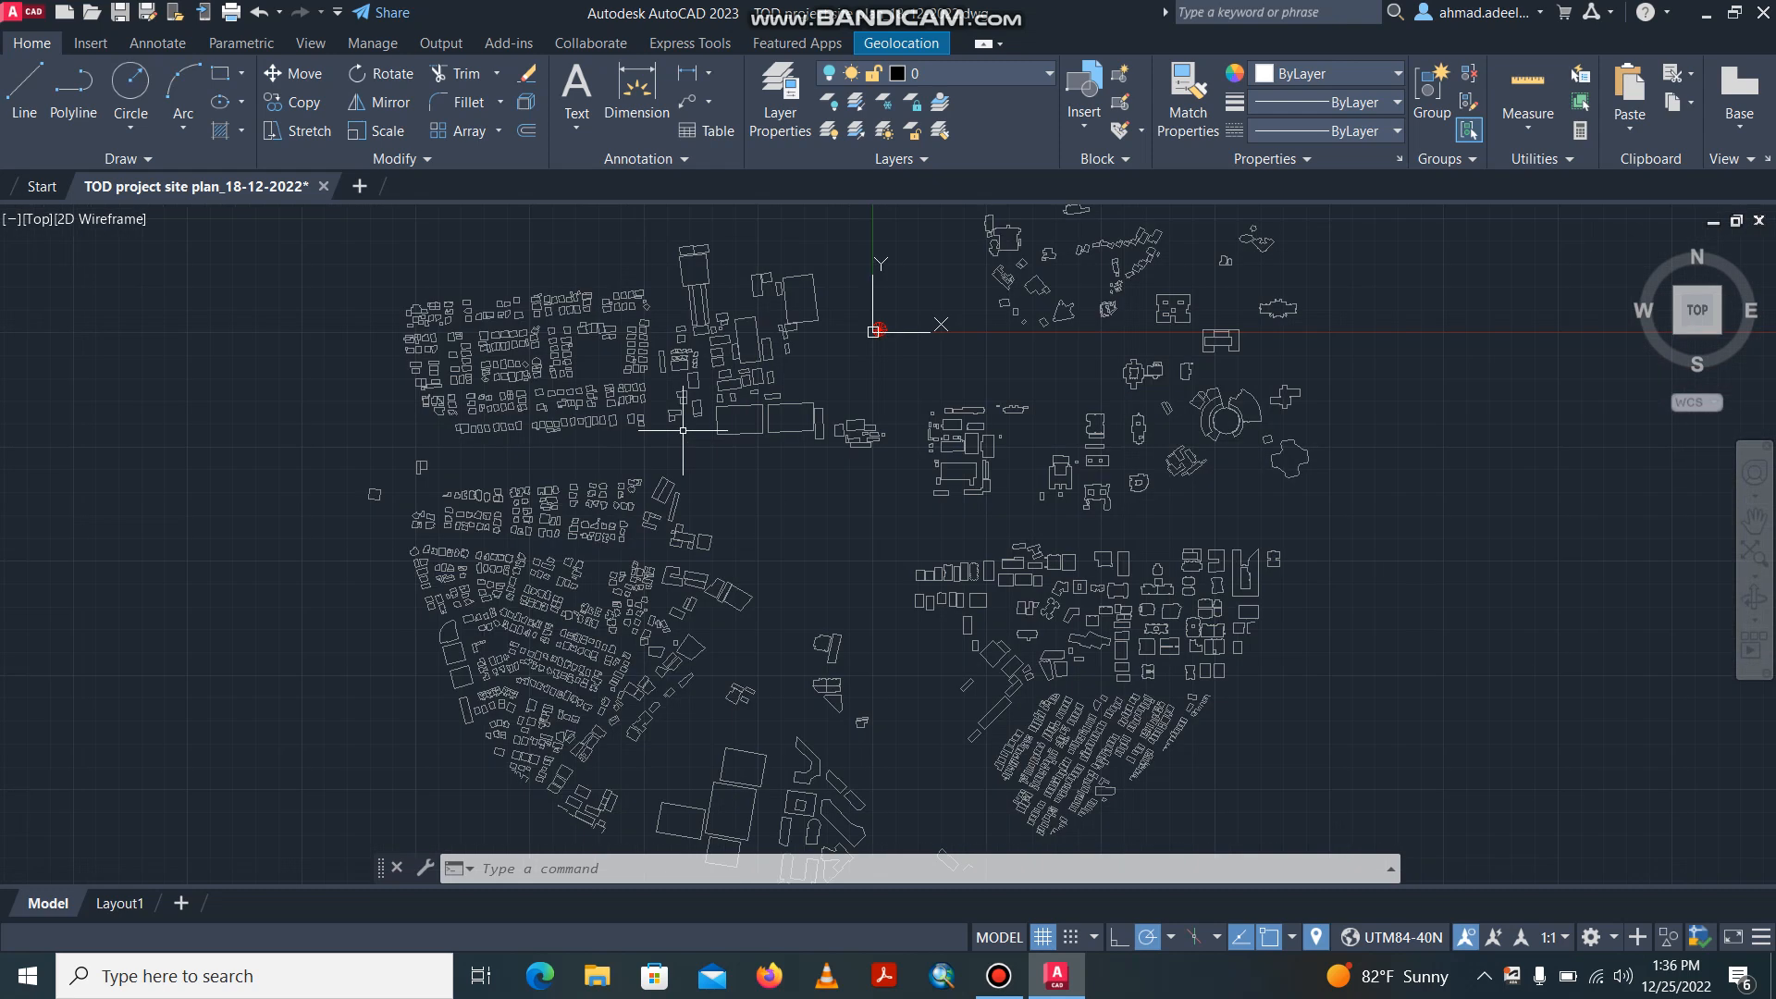
pyautogui.scroll(-2, 777, 395)
pyautogui.scroll(-2, 790, 429)
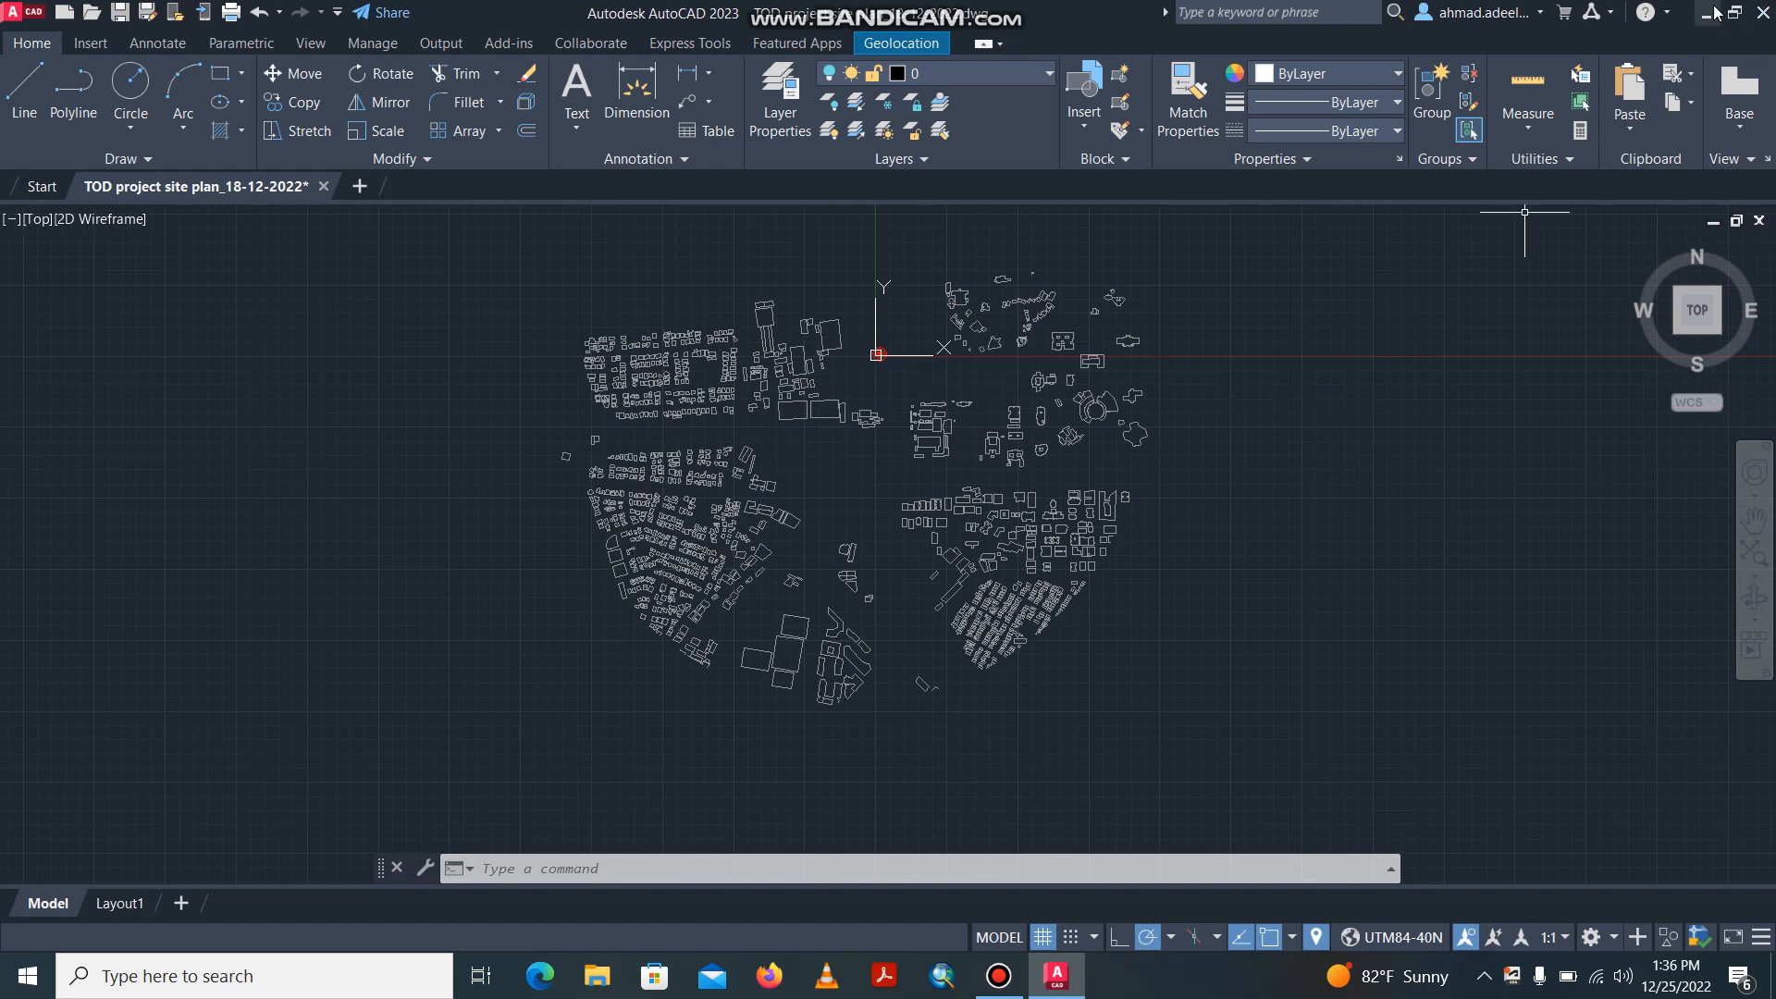
pyautogui.click(1762, 13)
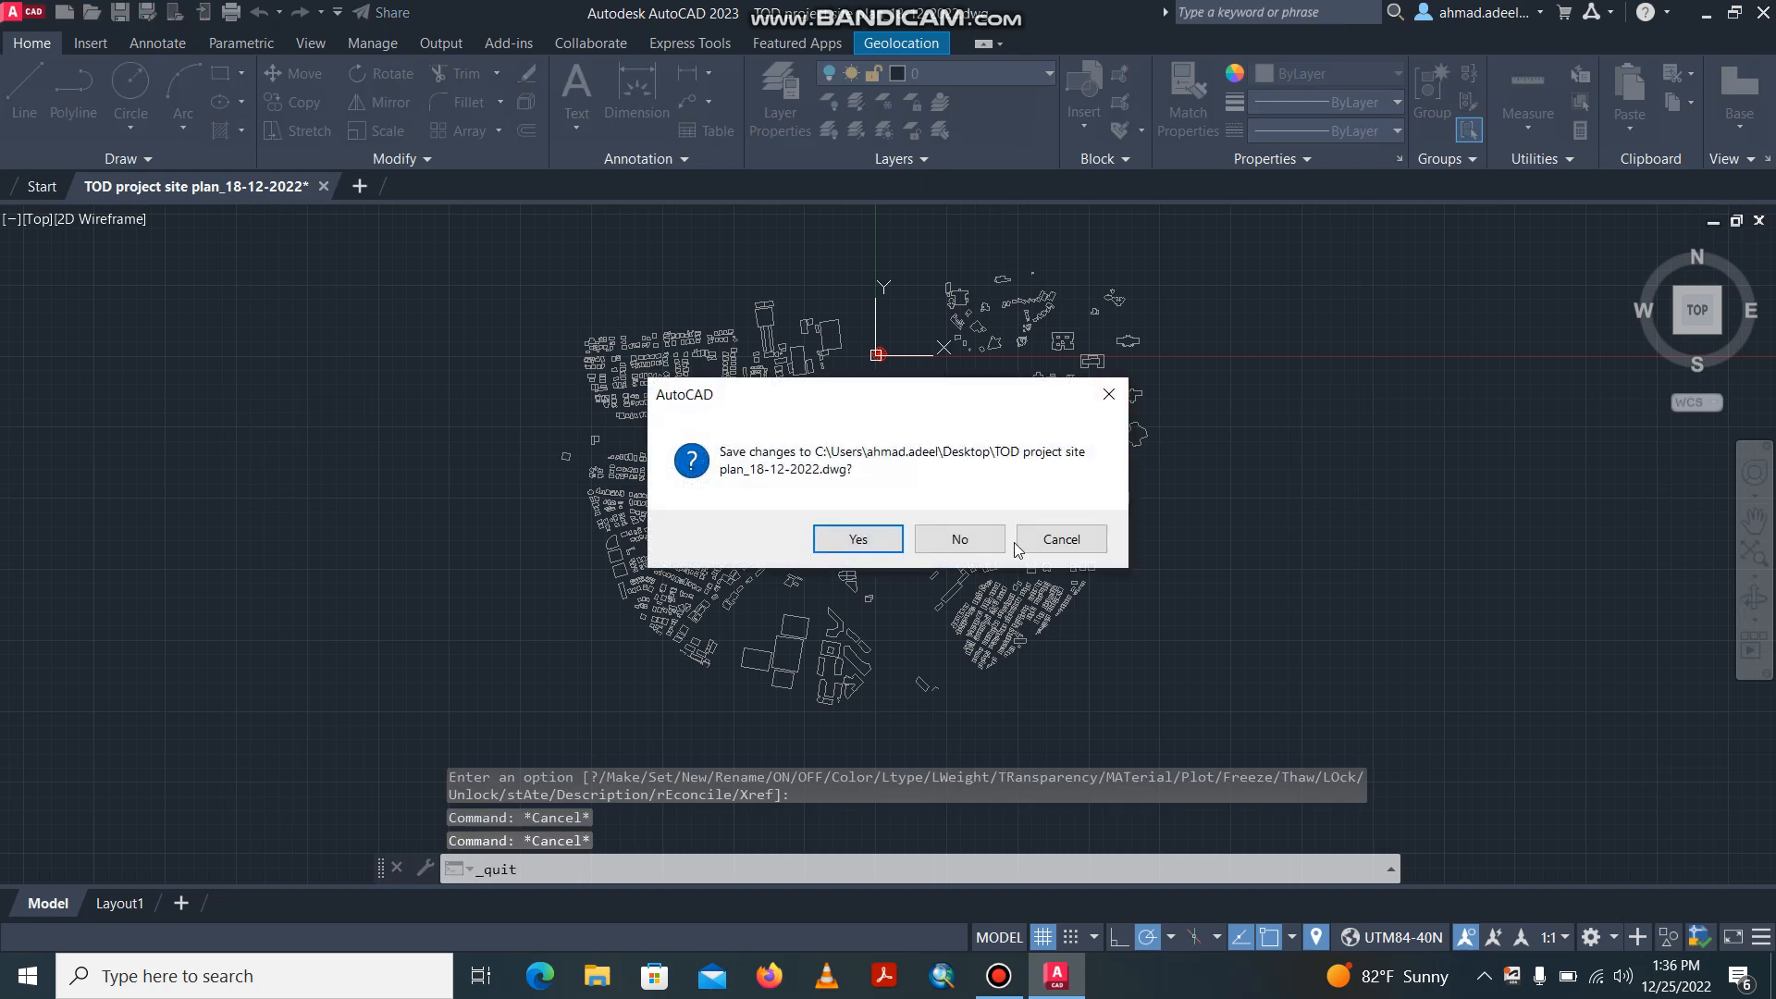
pyautogui.click(962, 542)
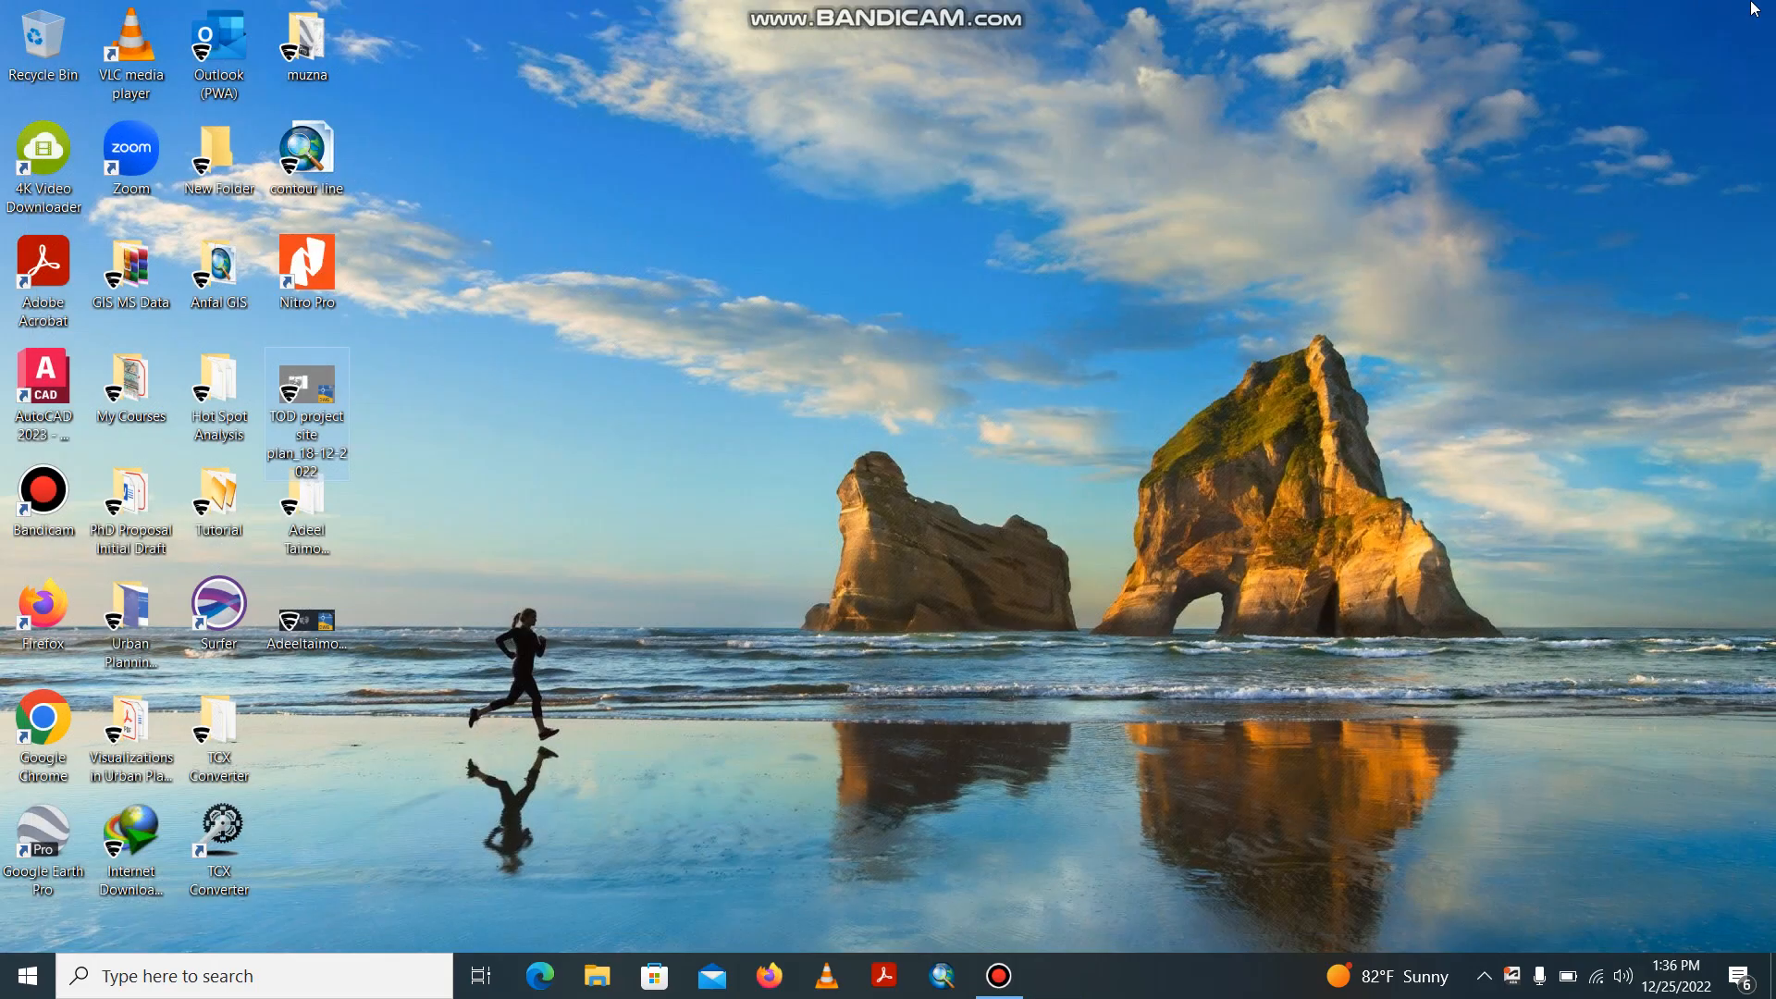
# Launch ArcMap and dismiss its Getting Started dialog to begin with a blank map.
pyautogui.click(288, 646)
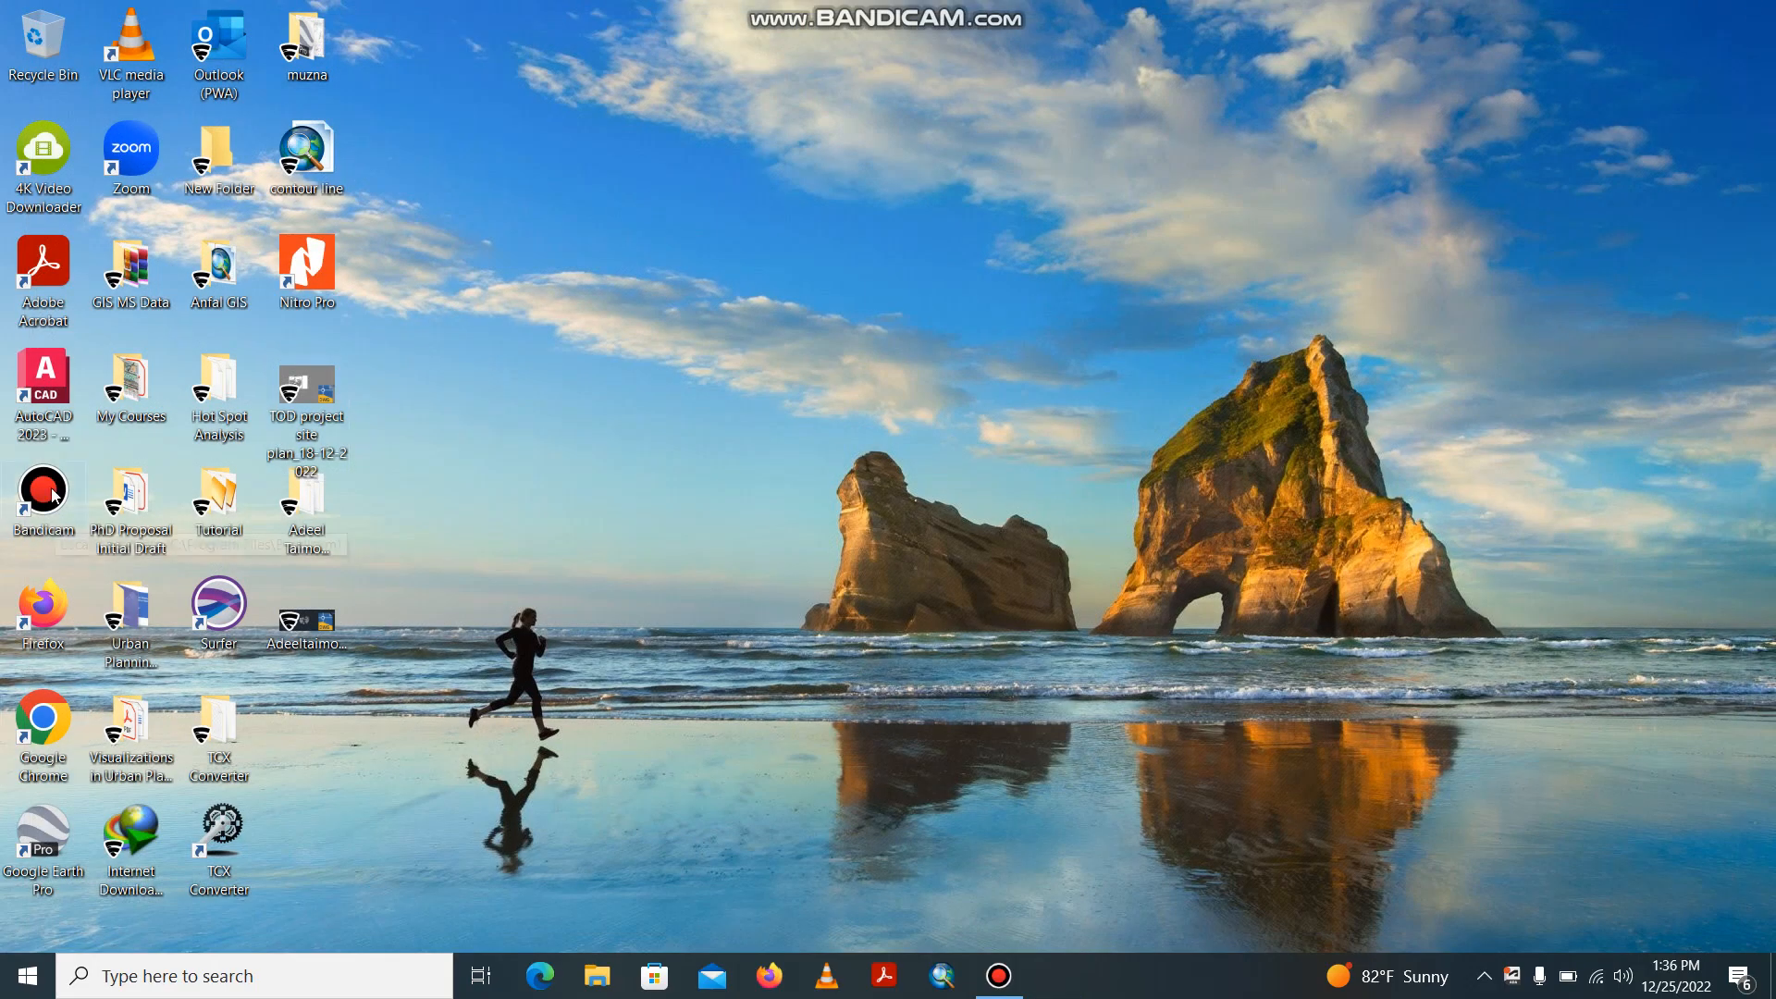
pyautogui.click(940, 973)
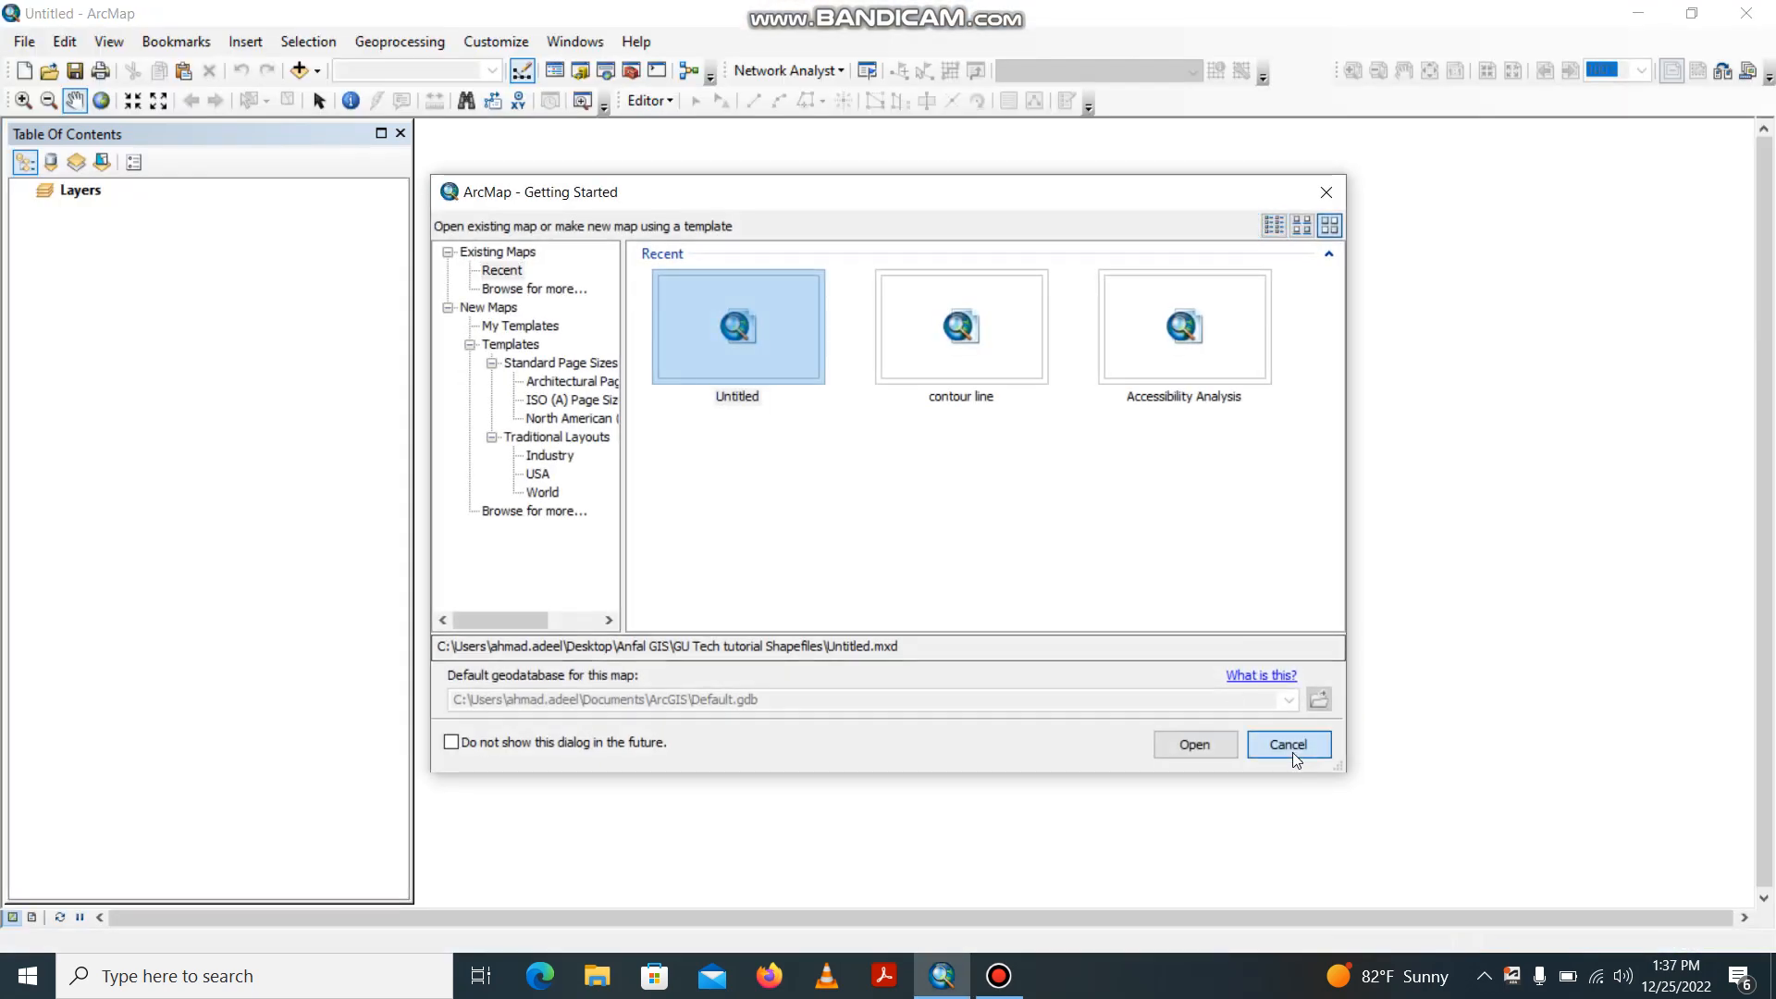
pyautogui.click(1291, 750)
# Switch to AutoCAD by reopening the TOD project site plan_18-12-2022 drawing from the desktop, and display its model space.
pyautogui.click(1639, 15)
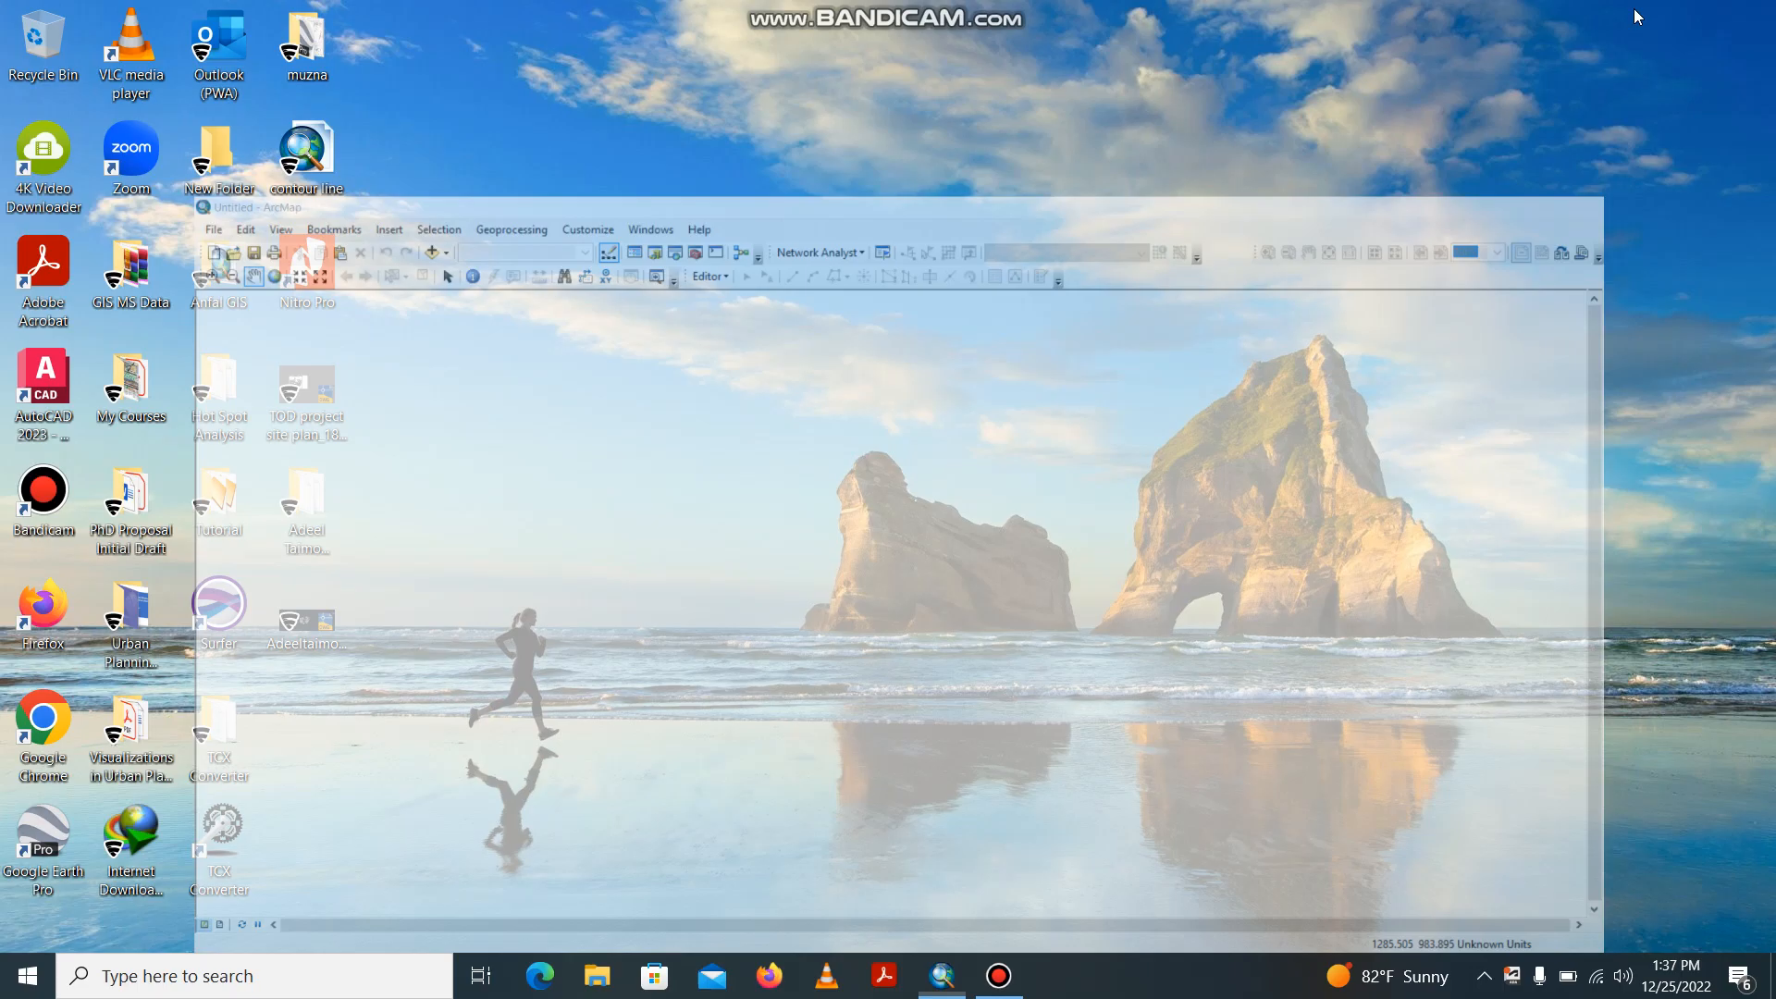
pyautogui.doubleClick(303, 386)
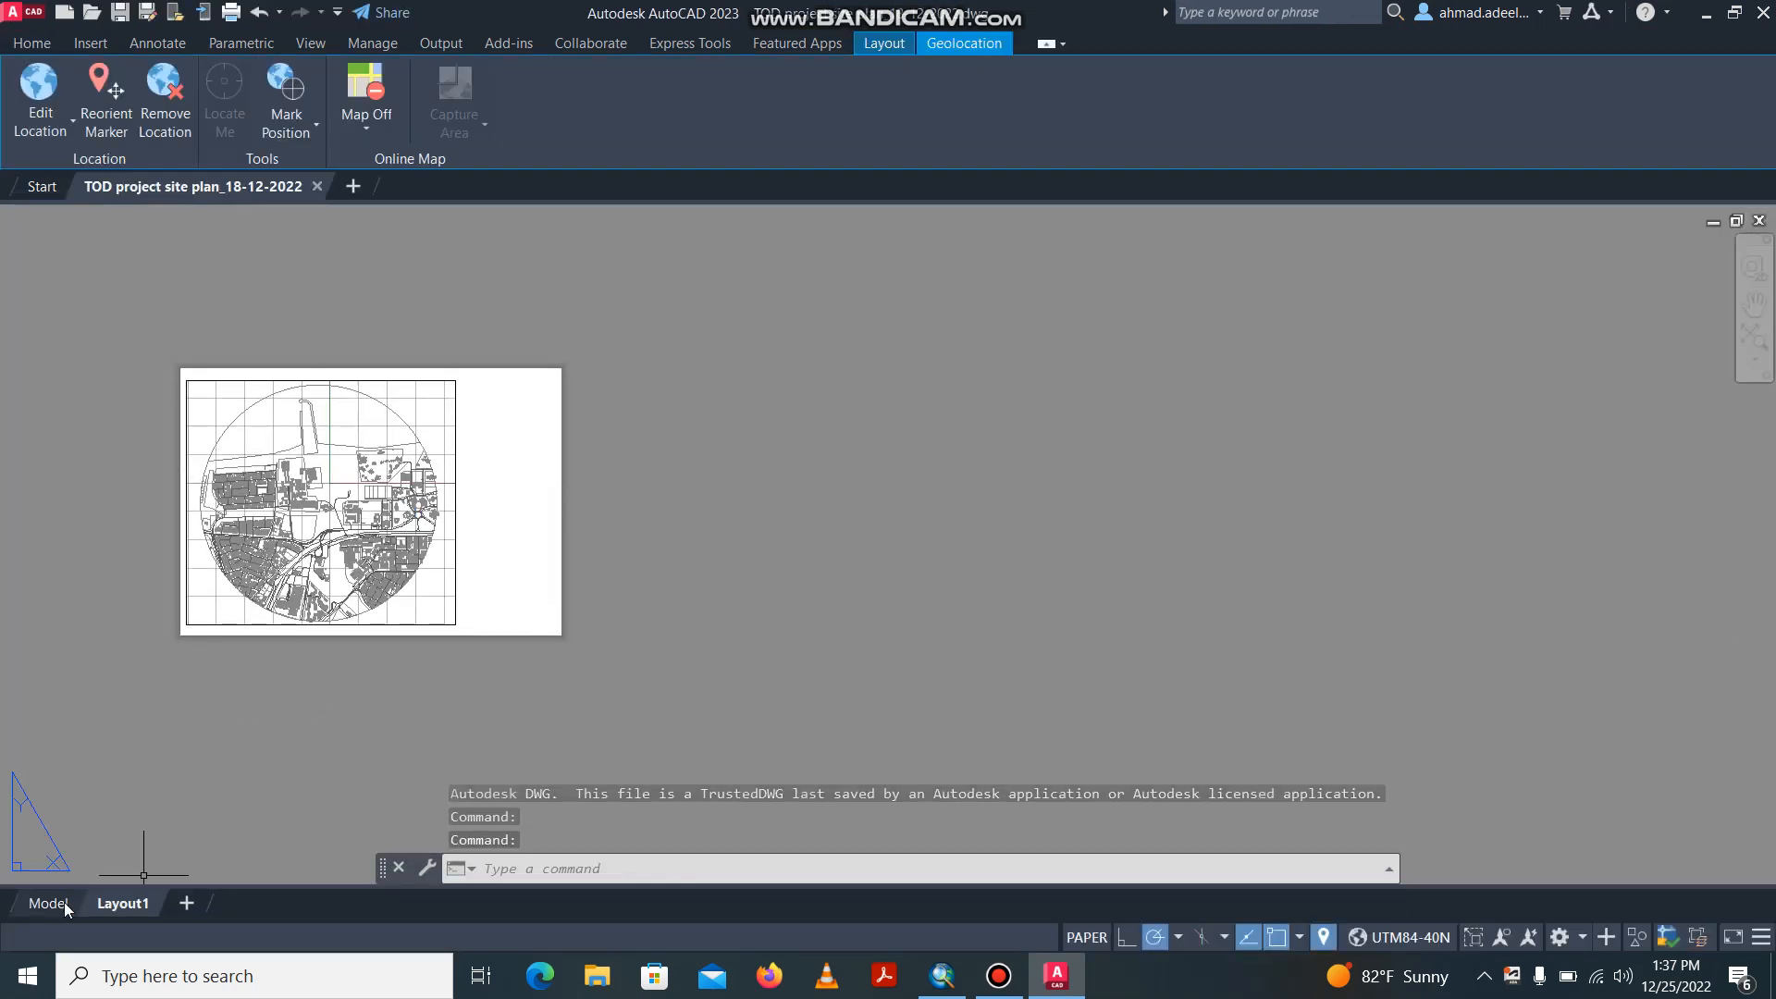
pyautogui.click(37, 901)
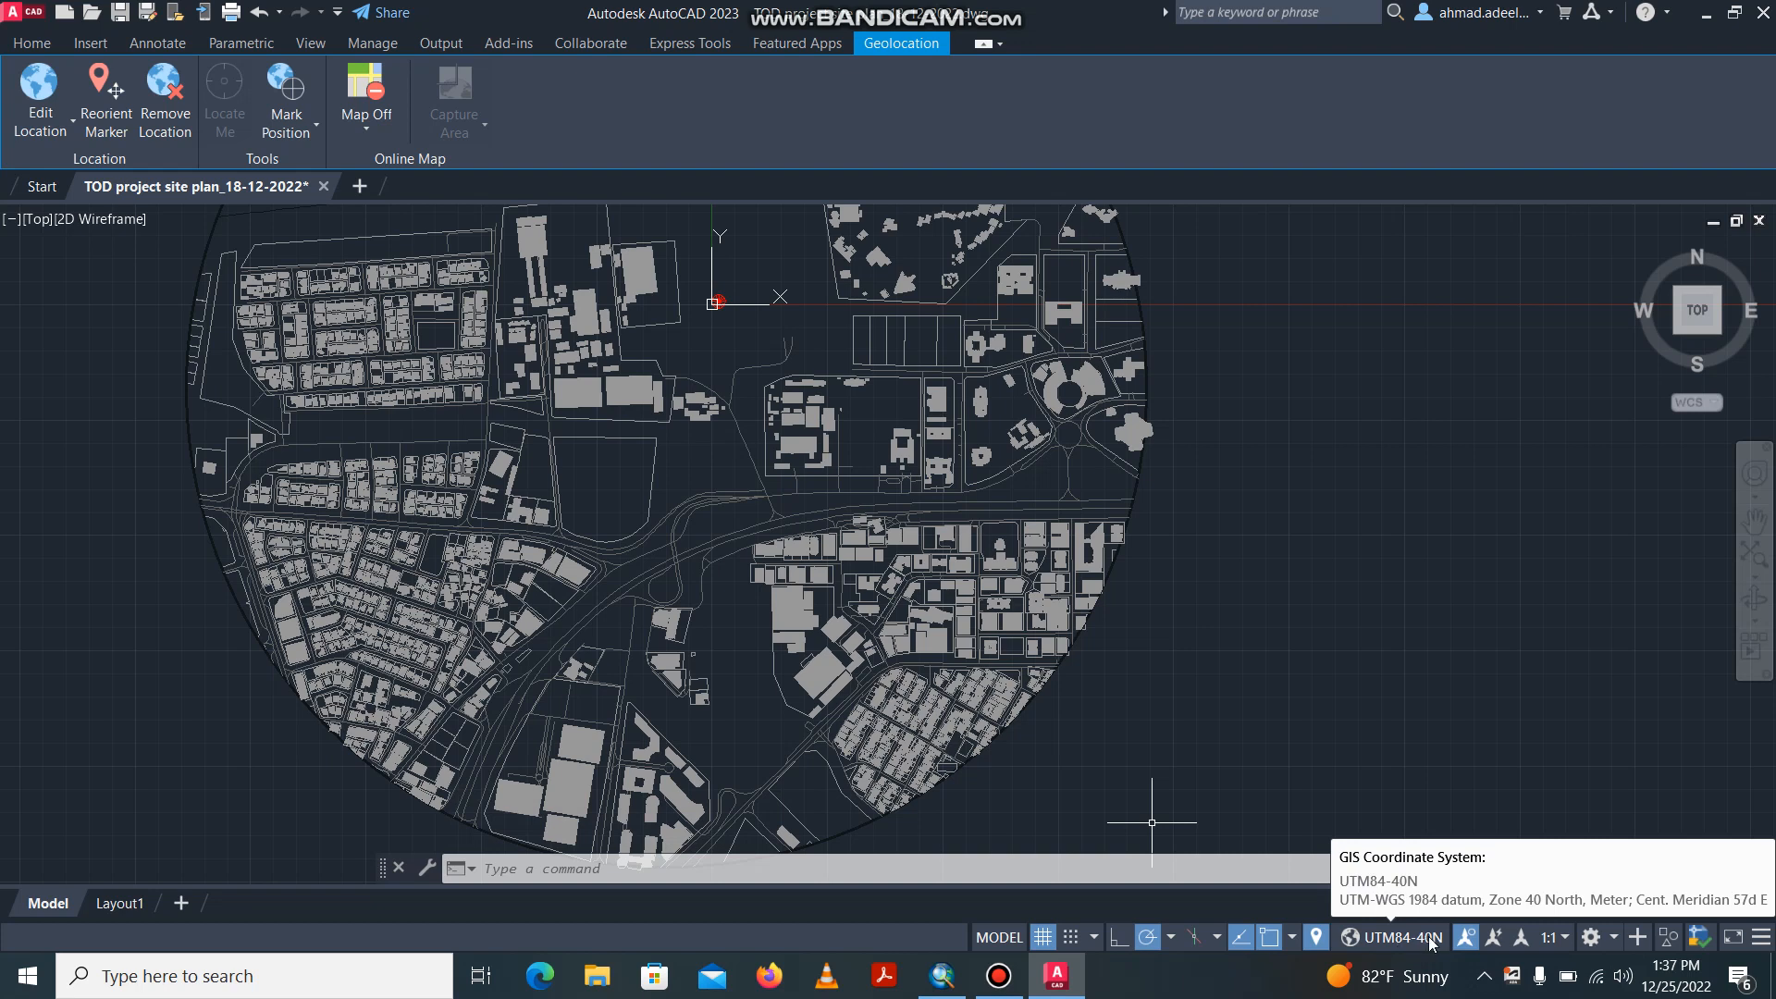
# Show the aerial online map behind the site plan, agreeing to use Online Map Data and accepting the default privacy settings.
pyautogui.click(366, 120)
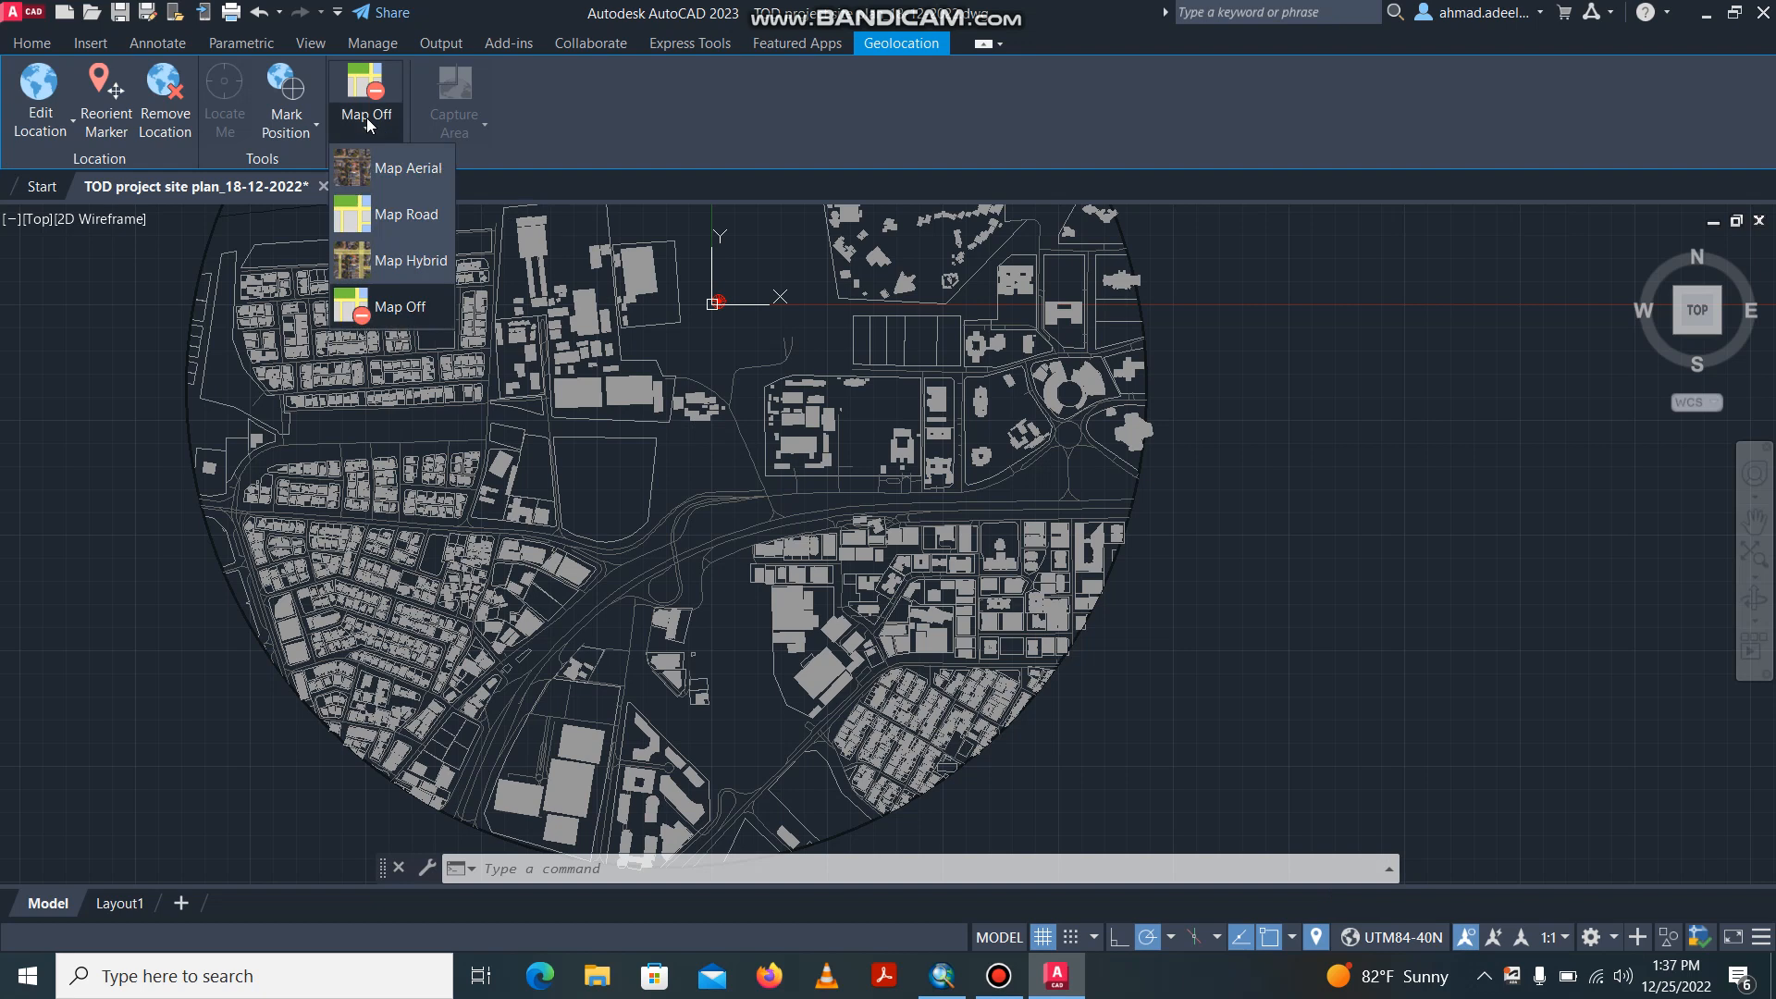
pyautogui.click(415, 171)
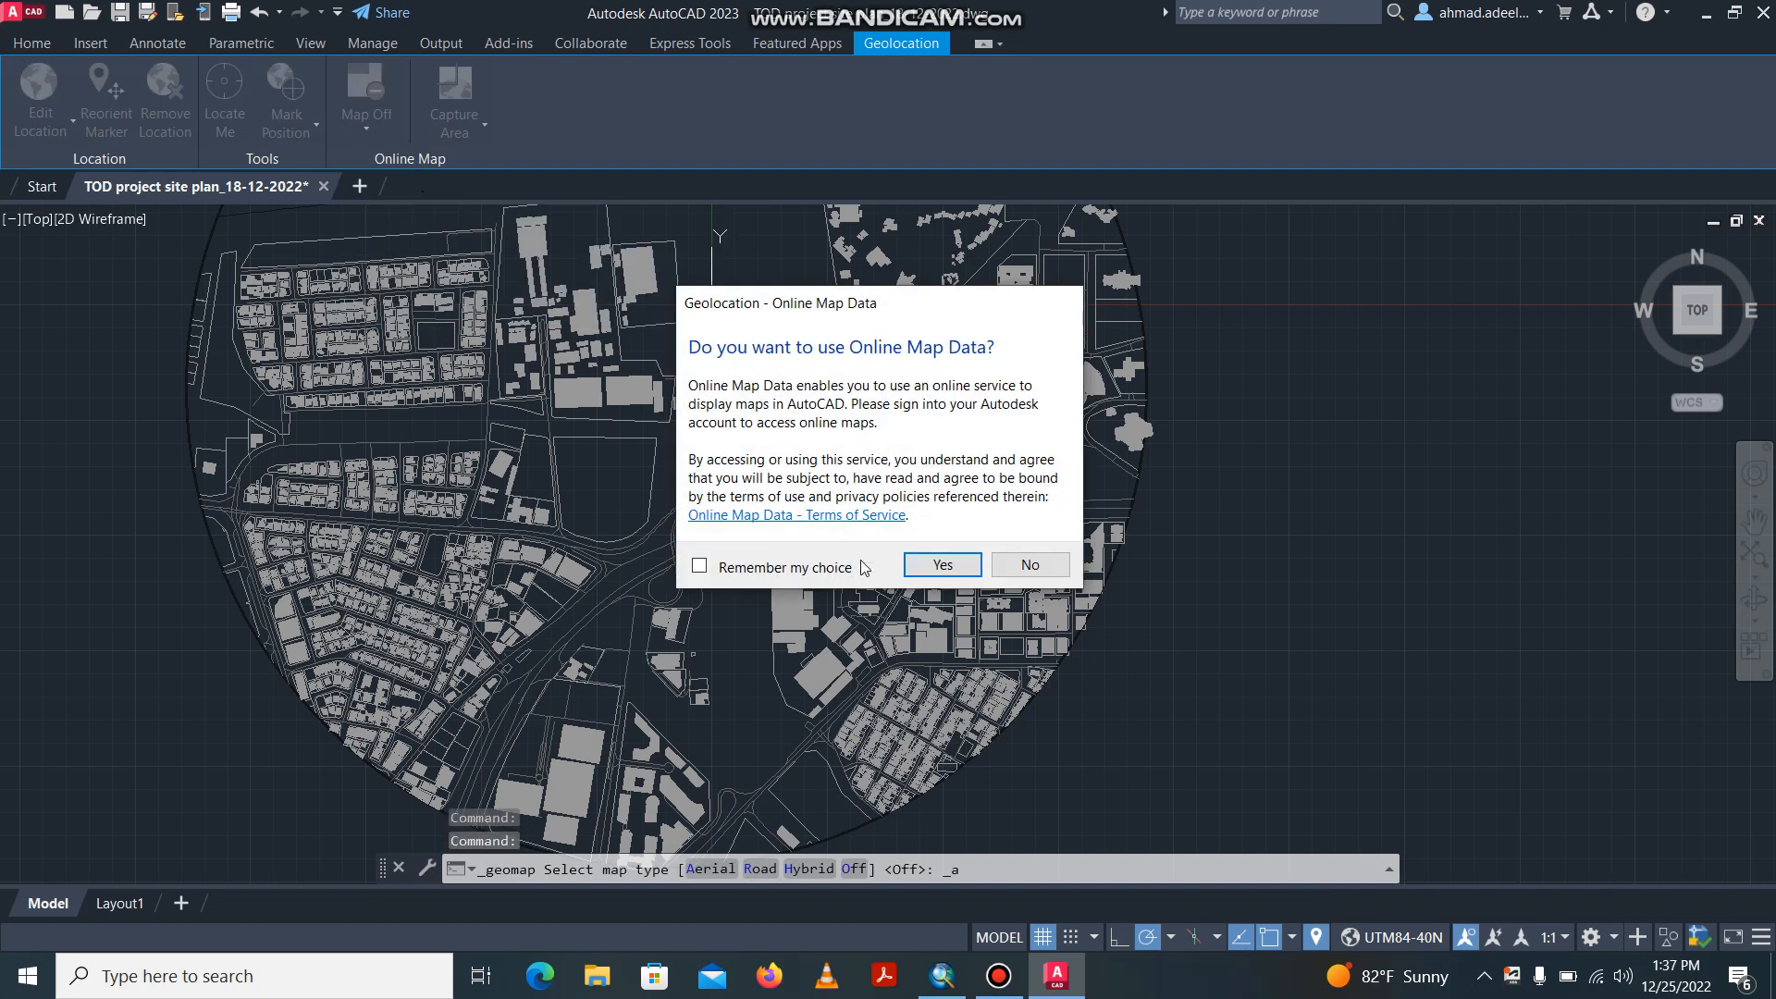
pyautogui.click(940, 566)
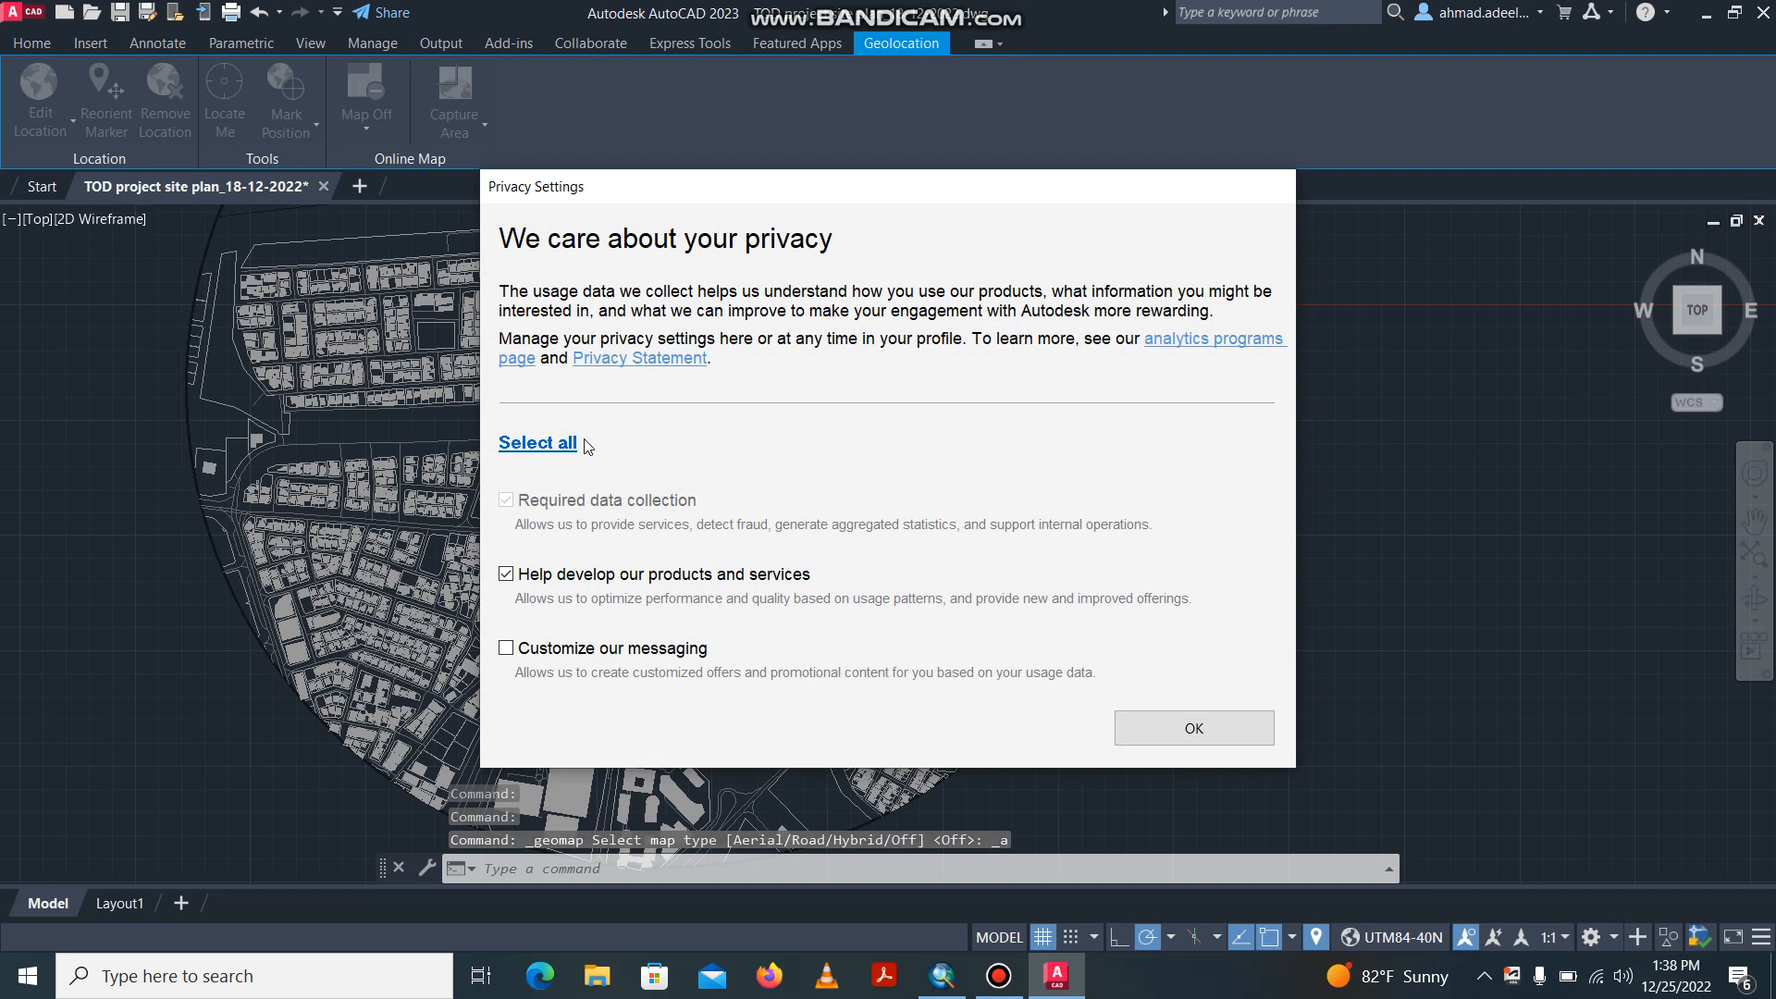
pyautogui.click(1227, 731)
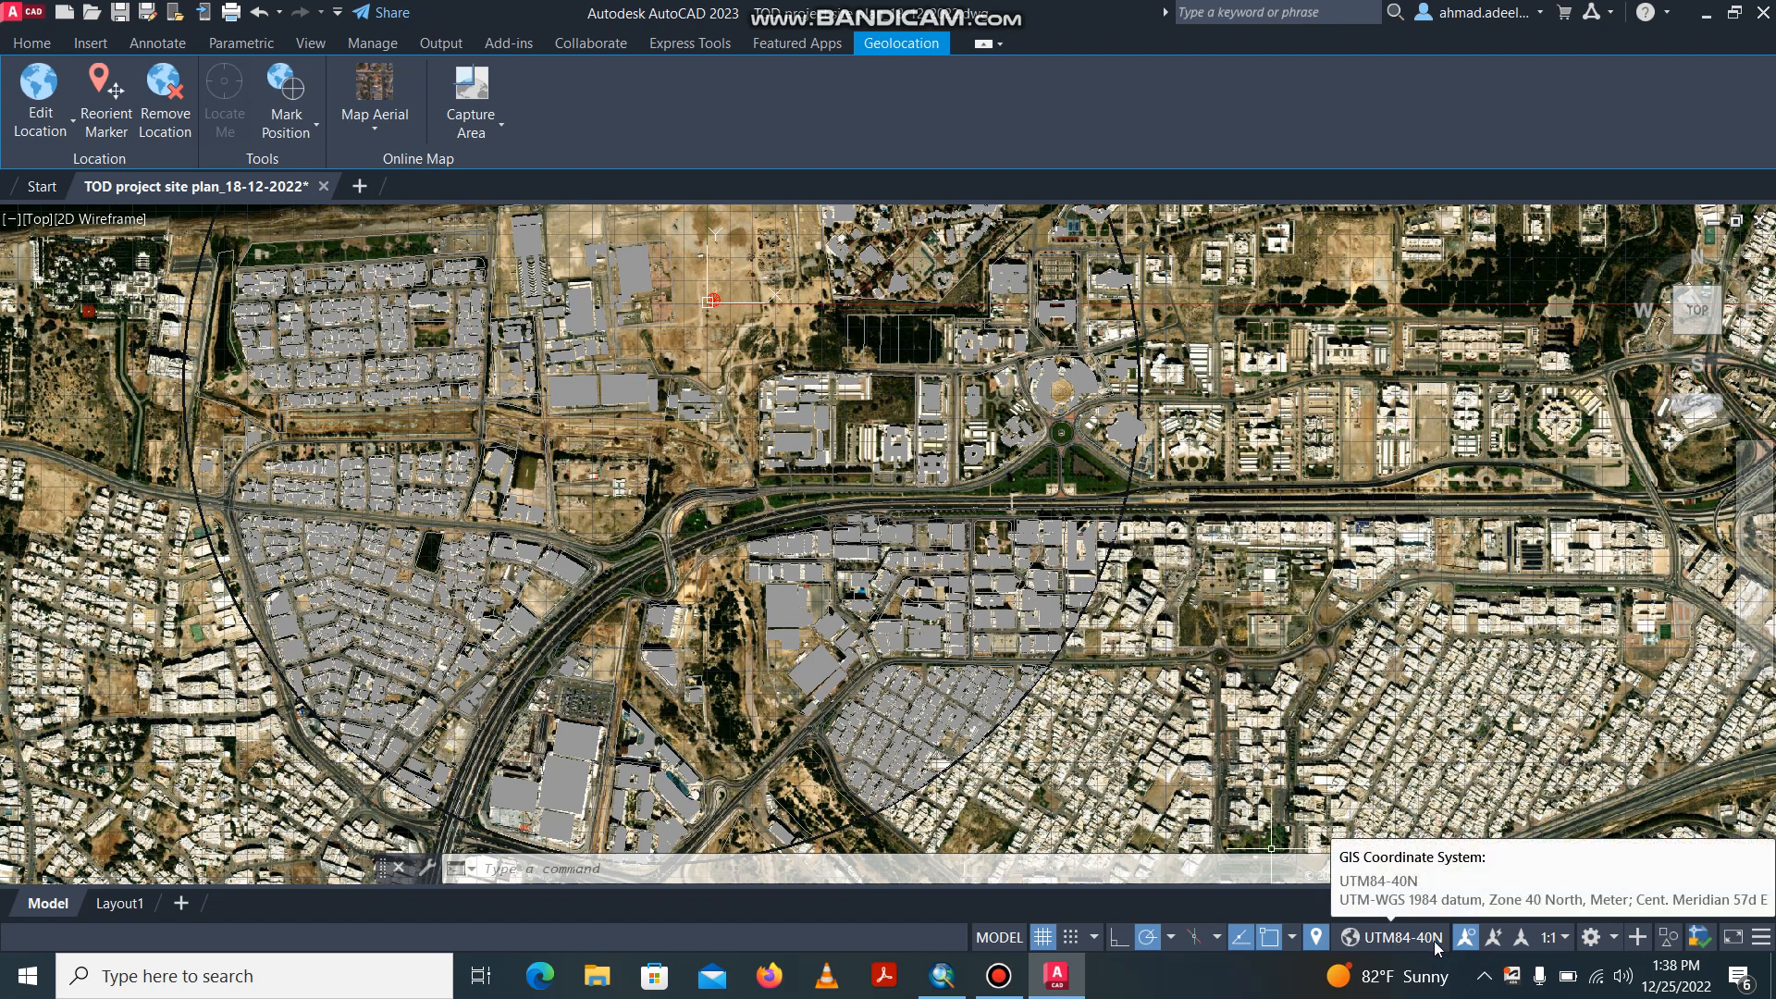
# Switch to ArcMap and add TOD project site plan_18-12-2022.dwg from the desktop to the map, acknowledging its missing spatial reference.
pyautogui.click(1706, 13)
pyautogui.click(941, 974)
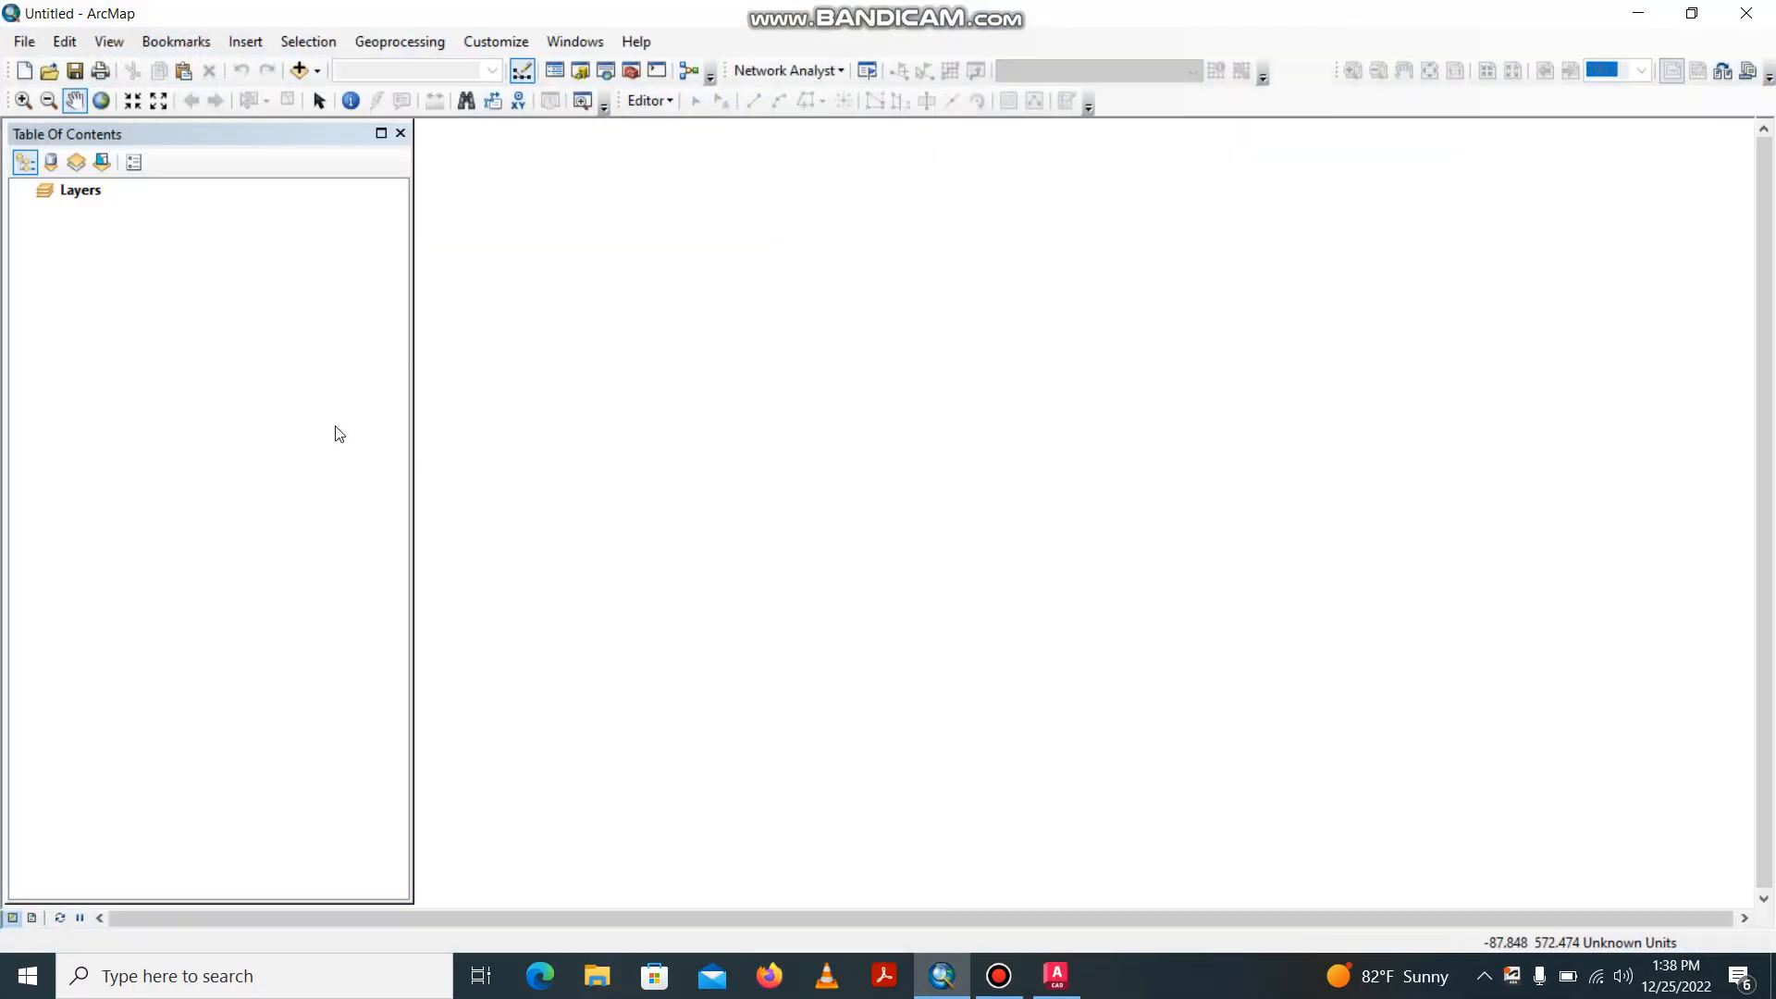
pyautogui.click(303, 70)
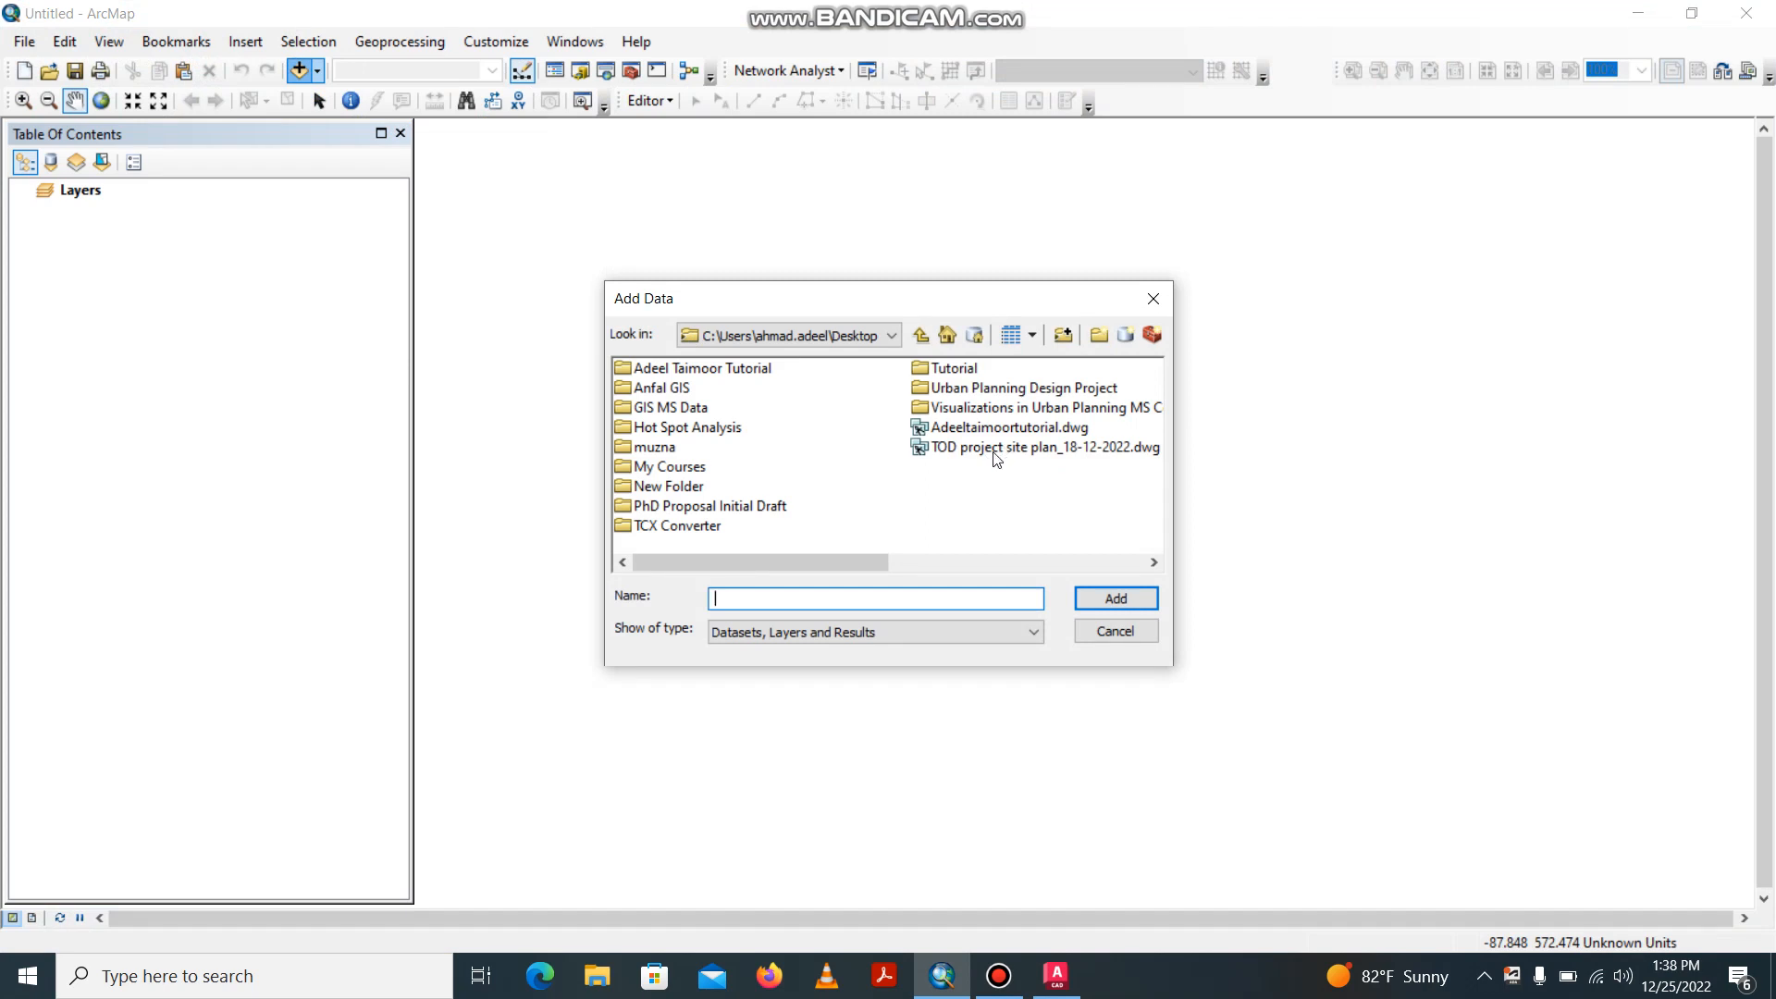
pyautogui.click(998, 447)
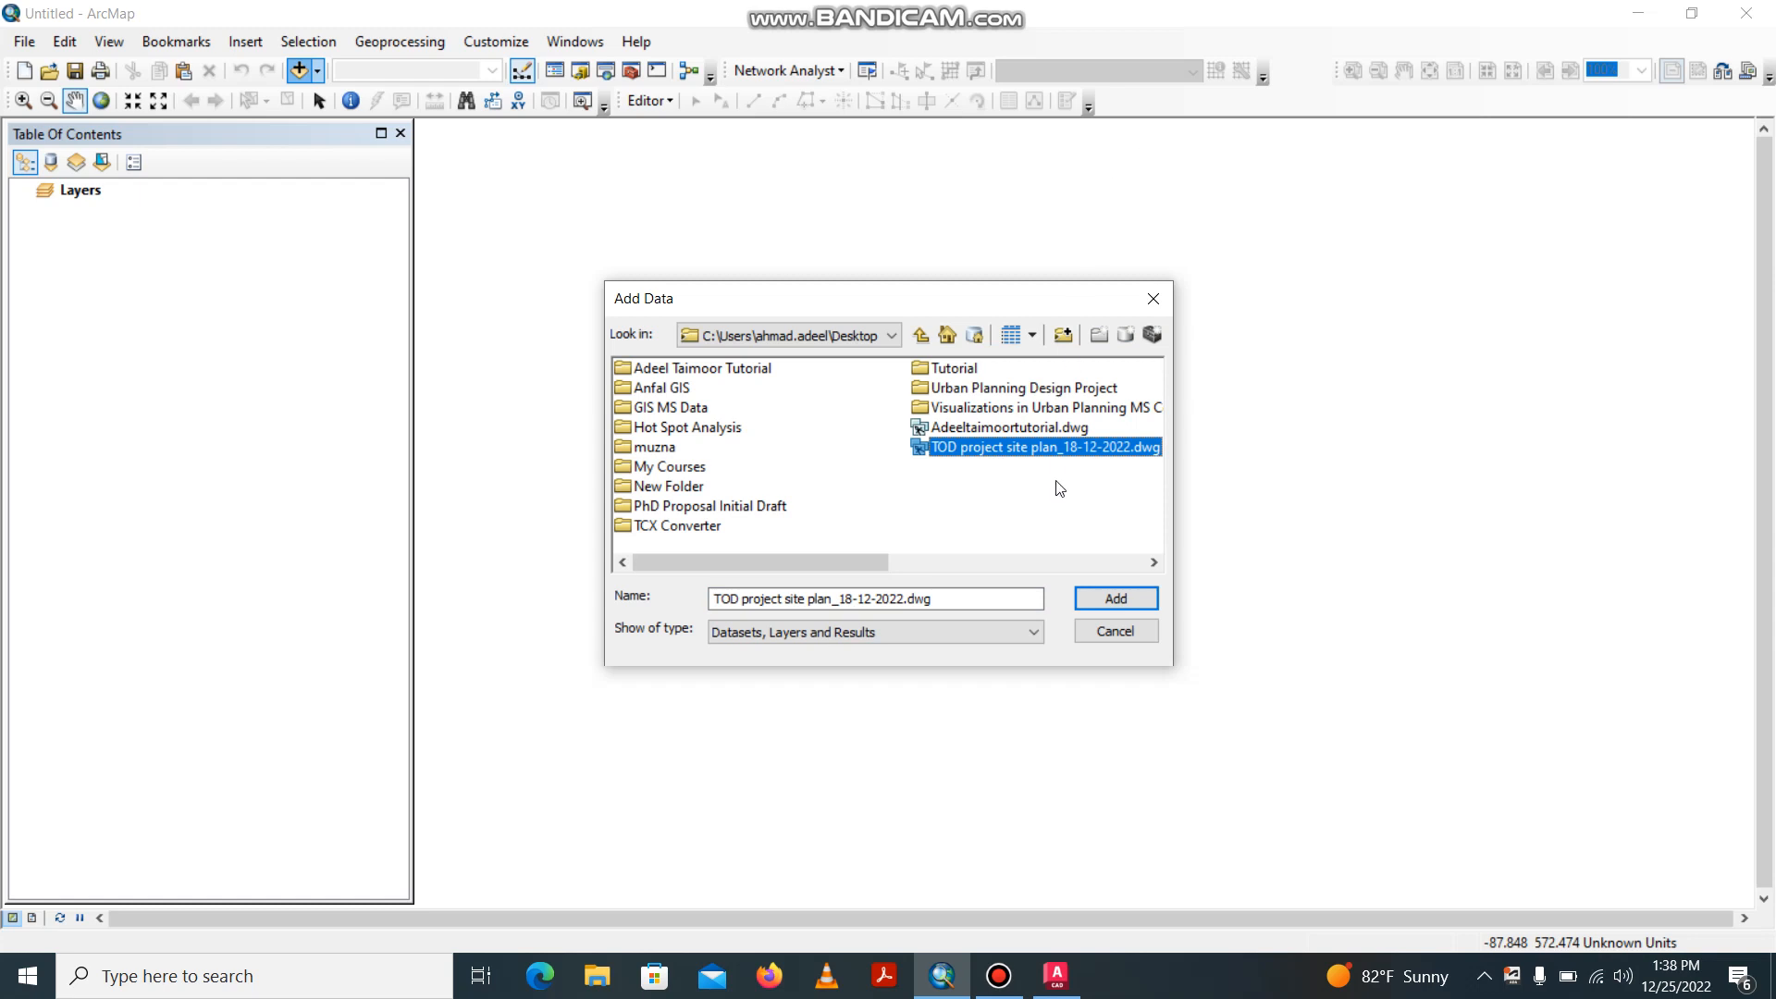
pyautogui.click(1094, 598)
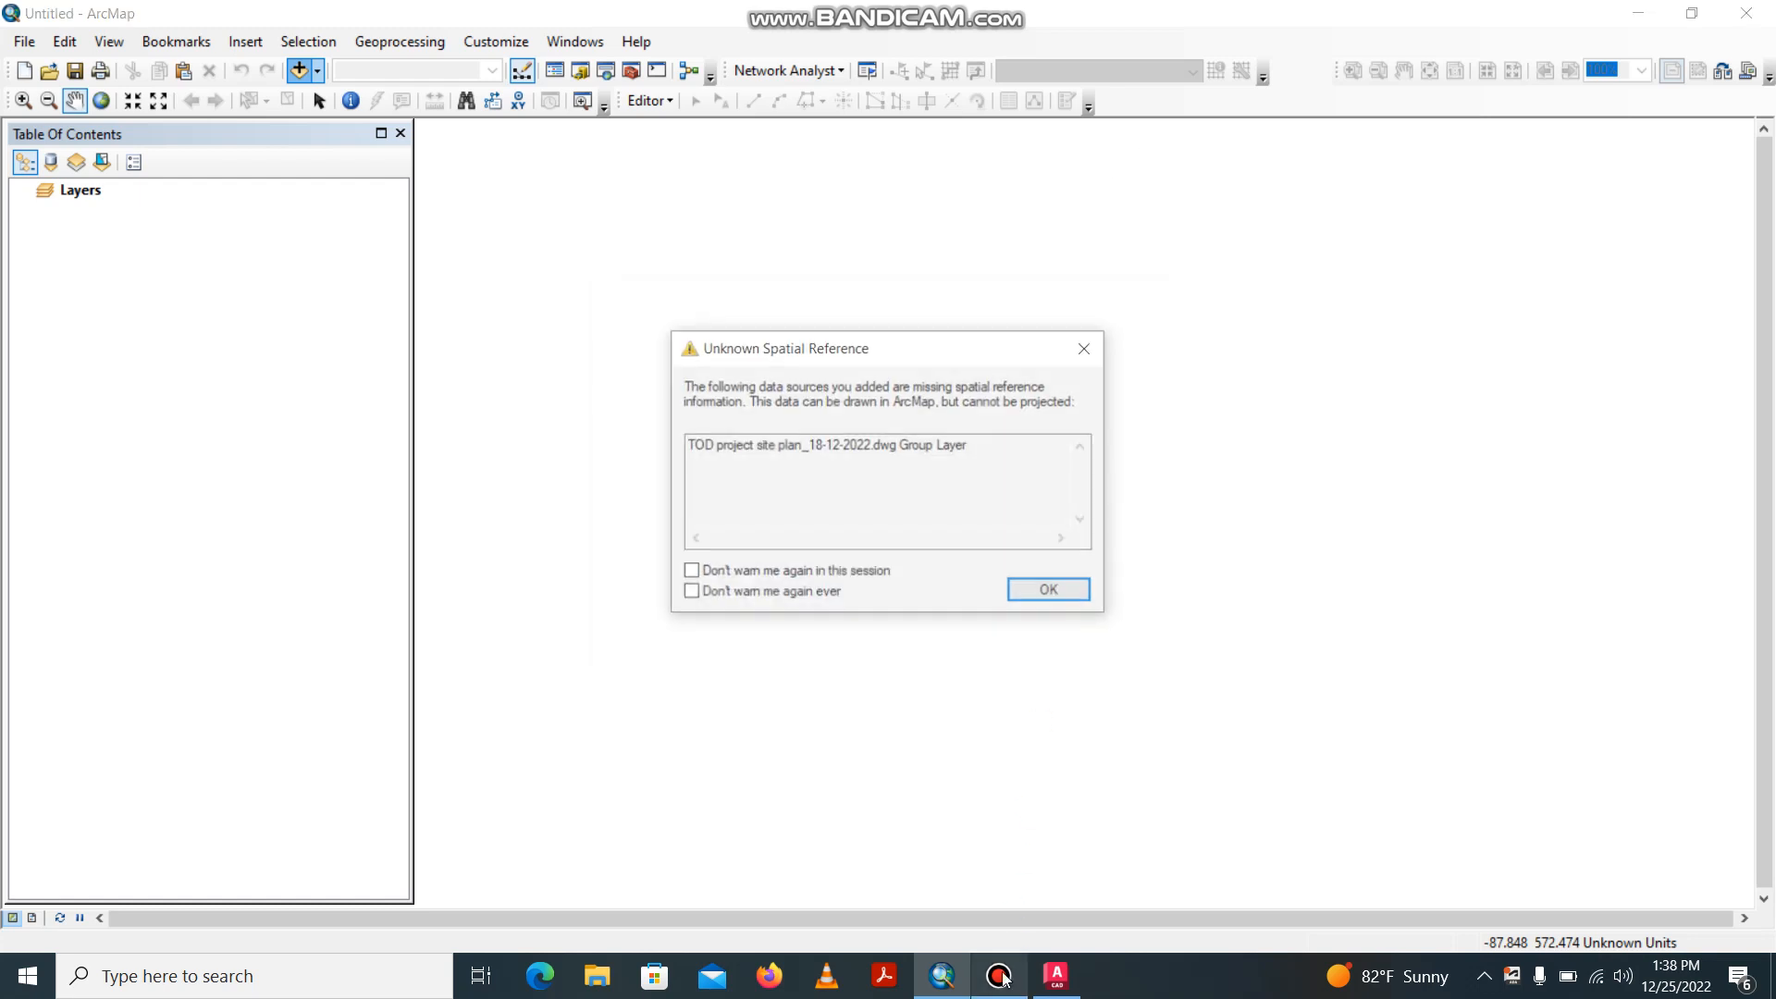
pyautogui.click(1001, 976)
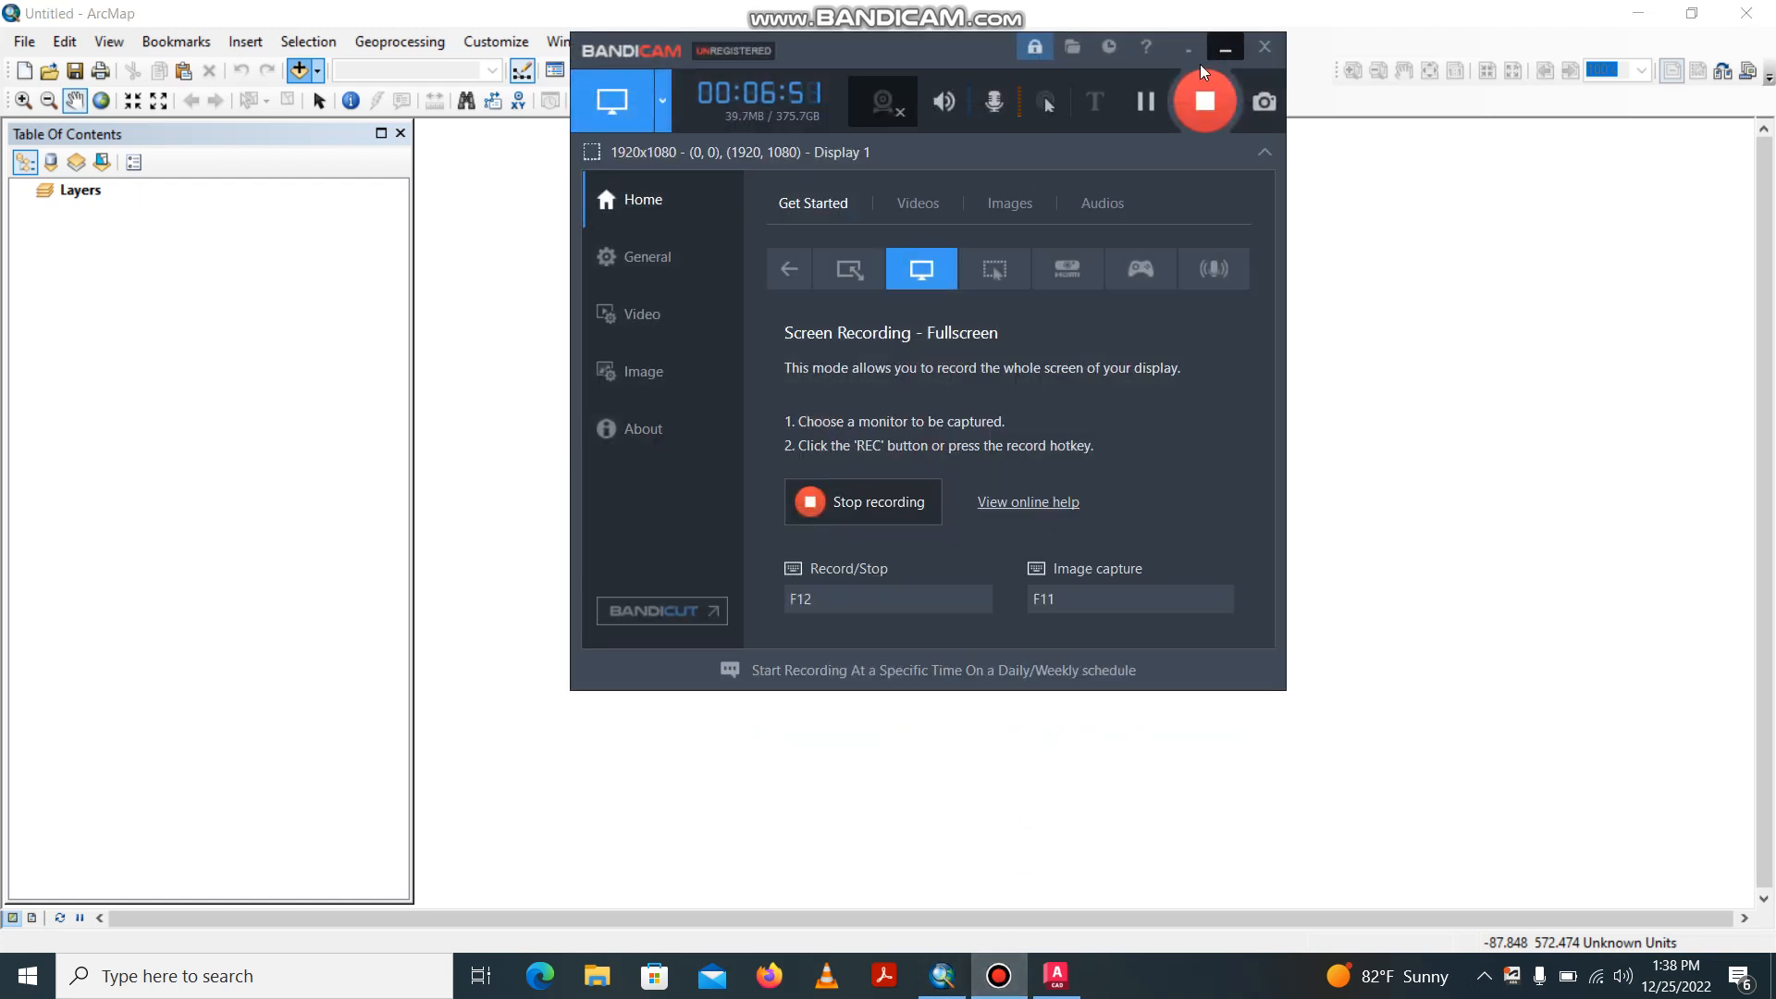
pyautogui.click(1225, 49)
pyautogui.click(1050, 592)
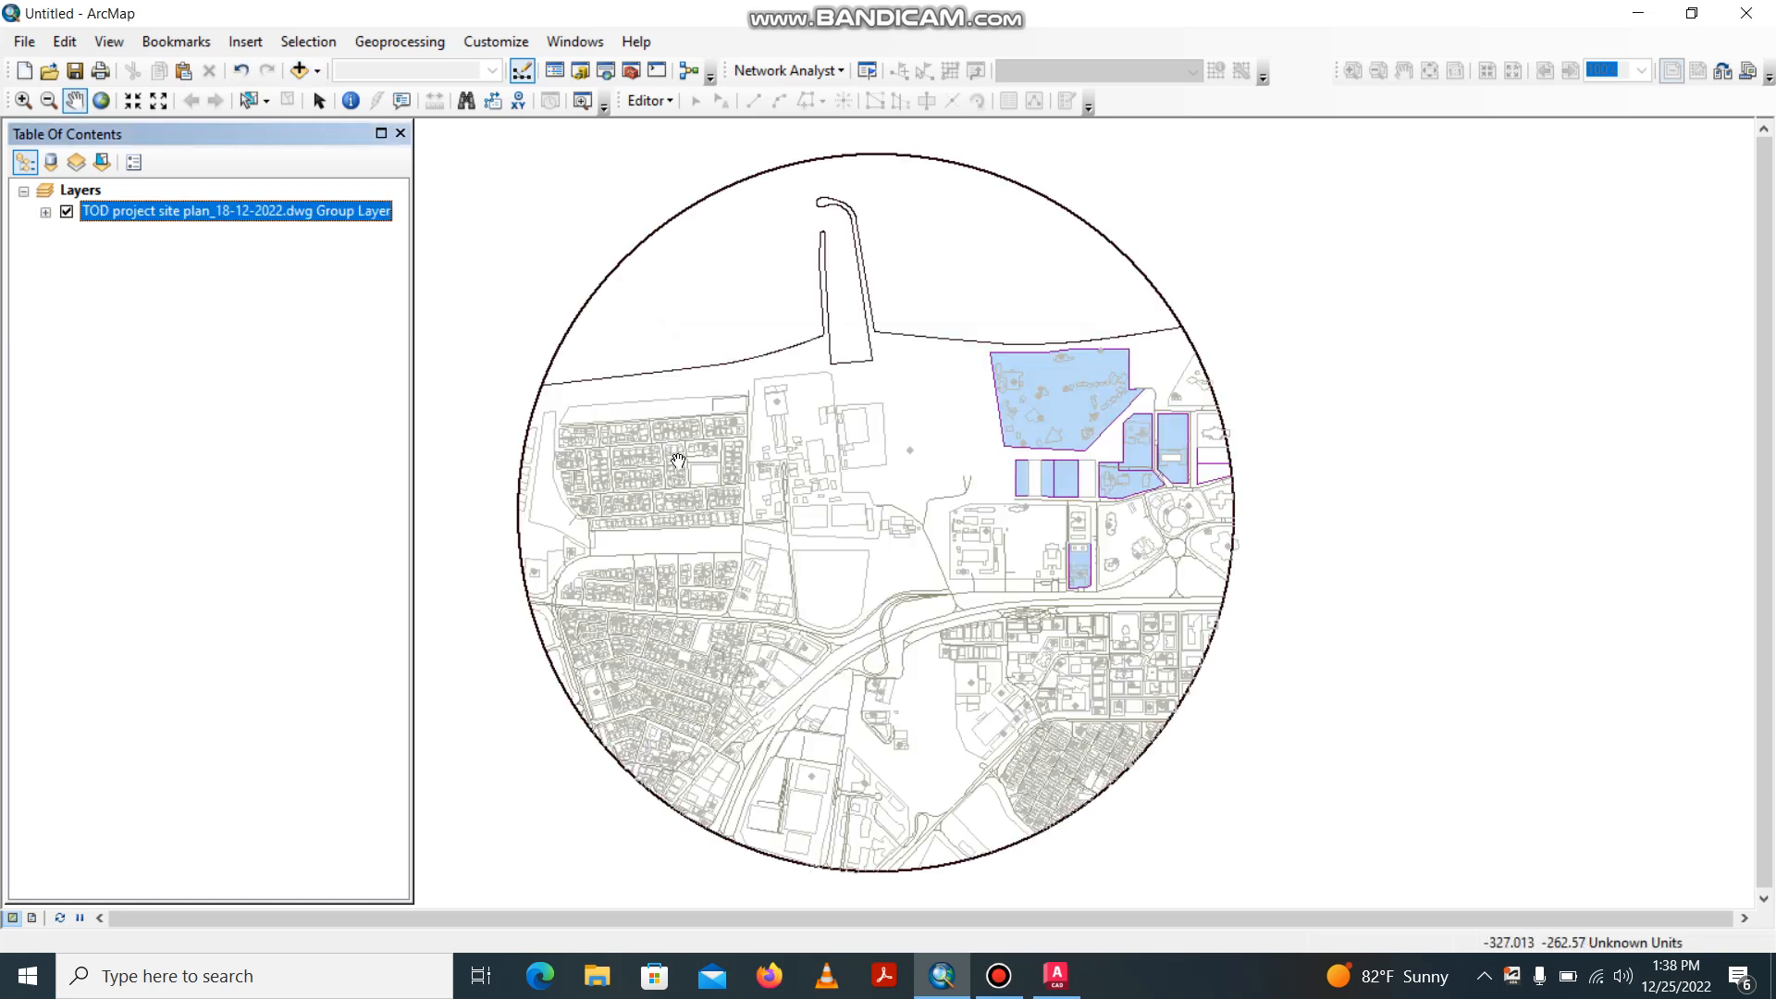
# Expand the TOD project site plan group layer and hide its Annotation, Point, Polygon and MultiPatch sublayers, leaving only Polyline displayed.
pyautogui.click(46, 213)
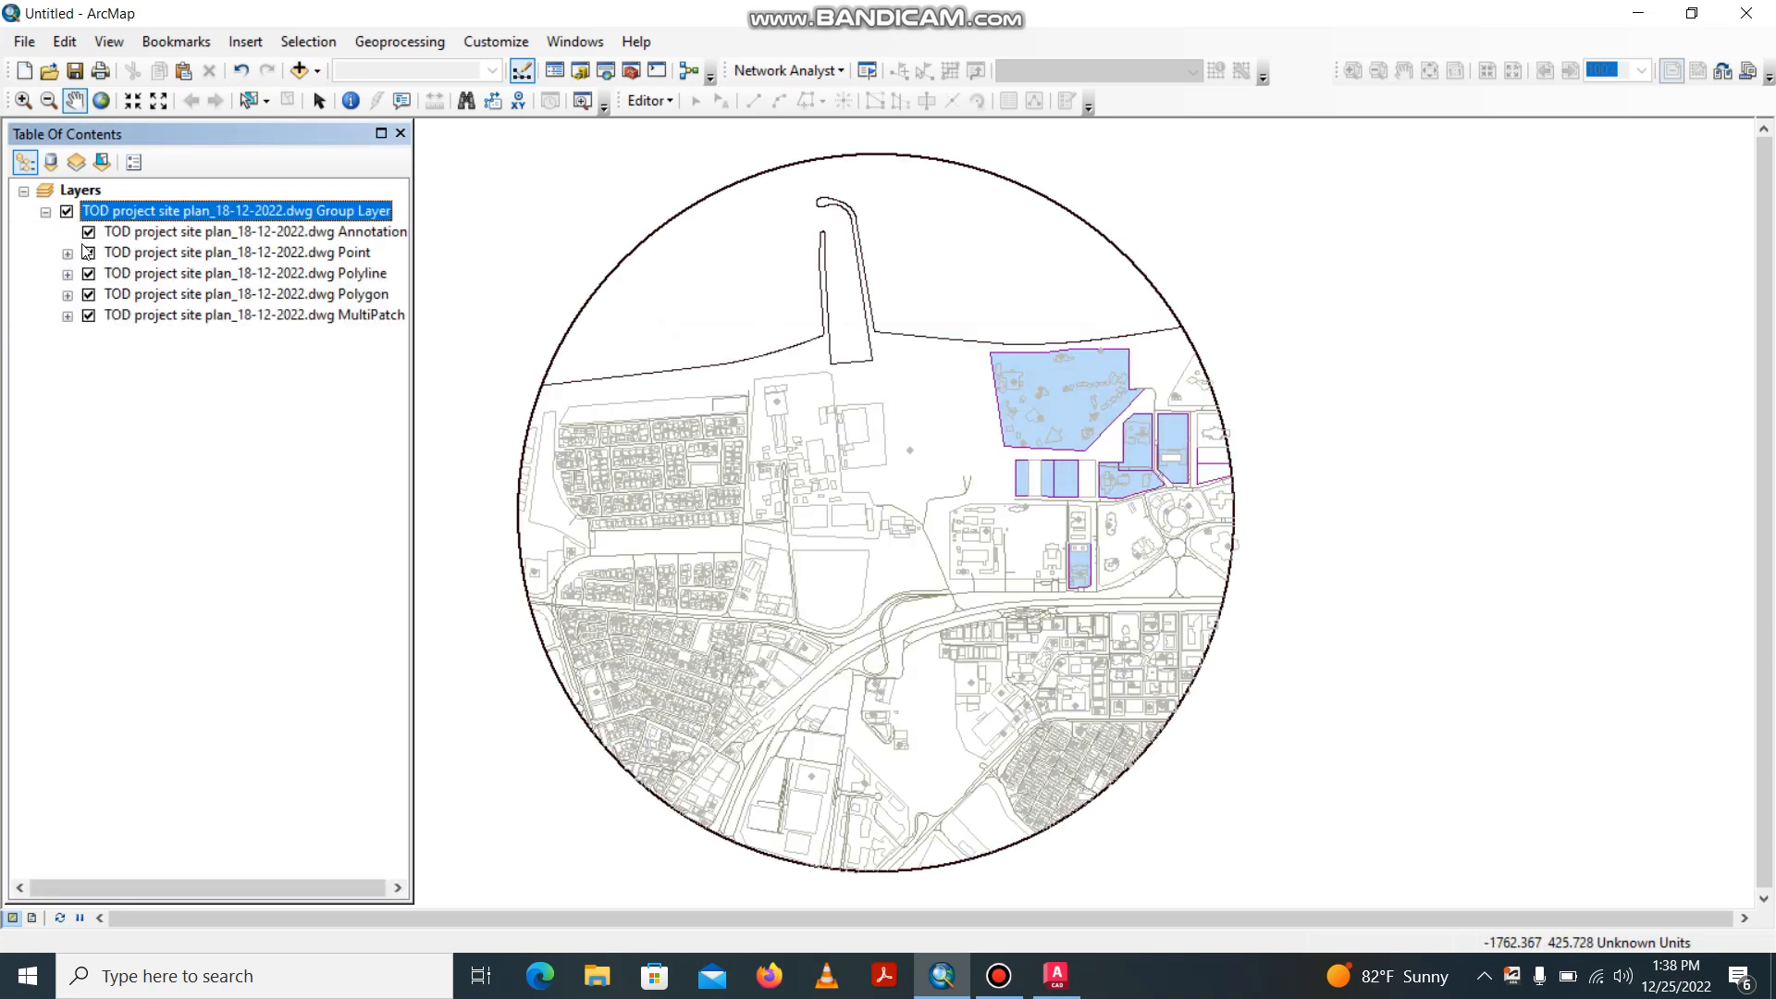
pyautogui.click(45, 213)
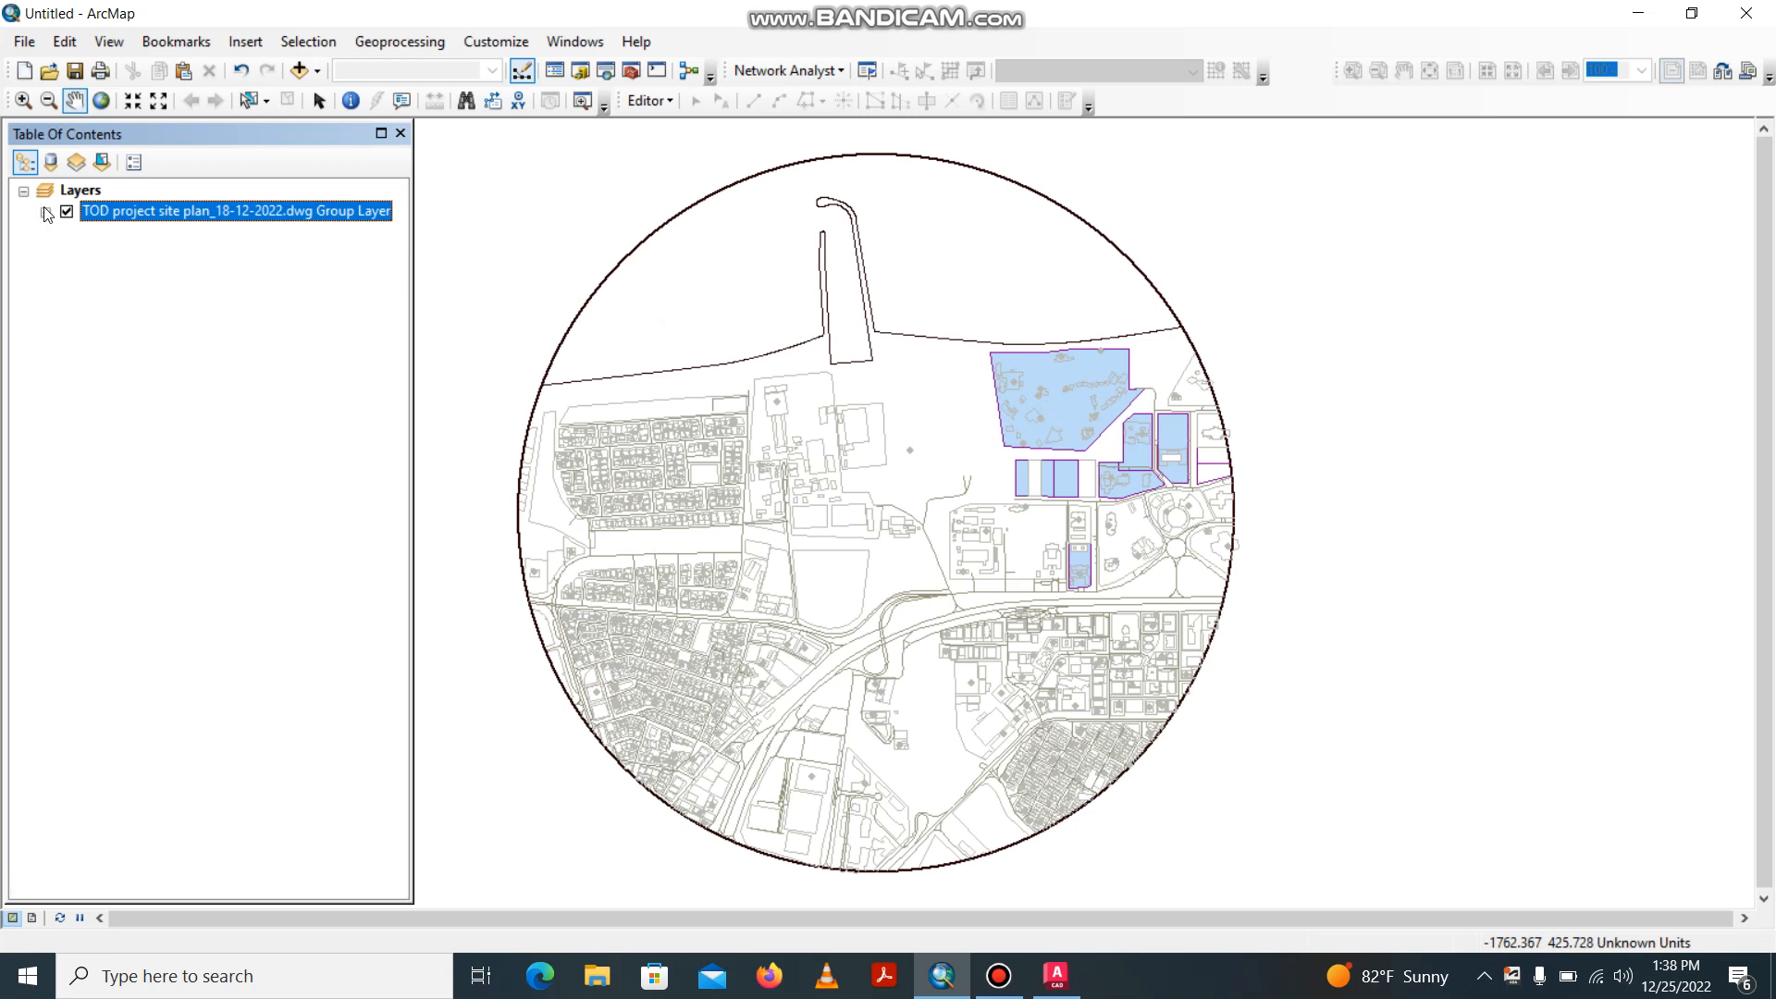
pyautogui.click(45, 213)
pyautogui.click(88, 233)
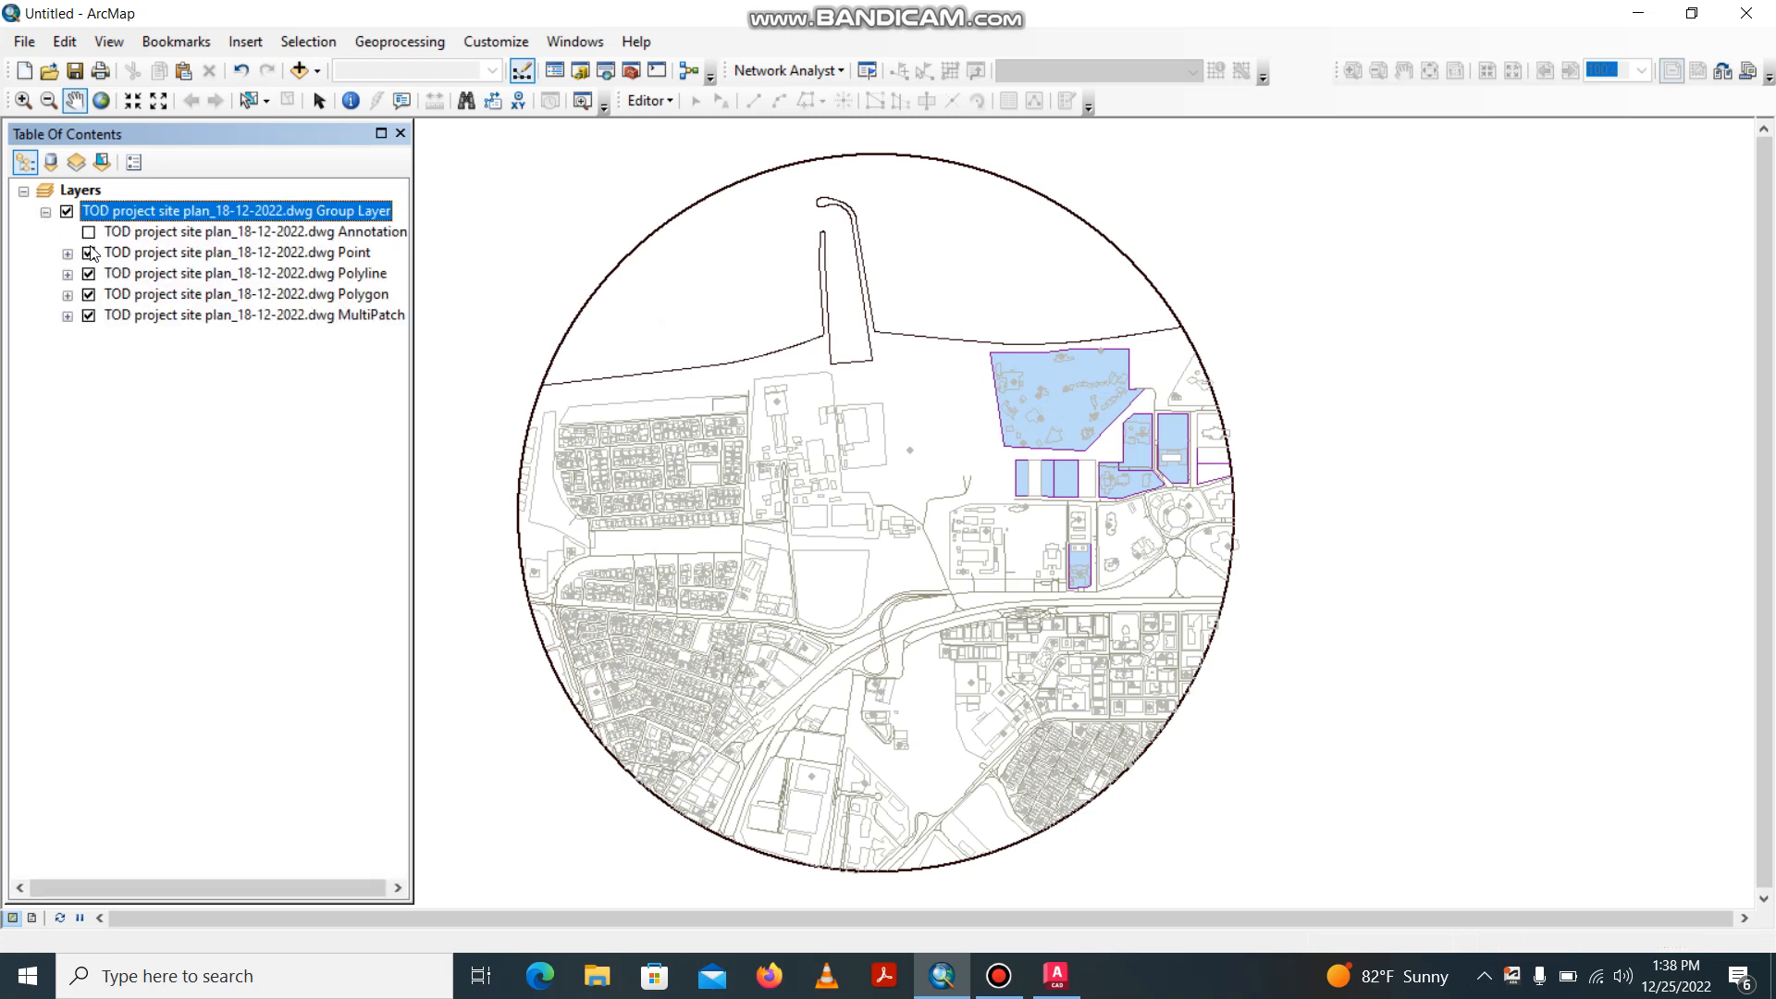
pyautogui.click(89, 294)
pyautogui.click(89, 316)
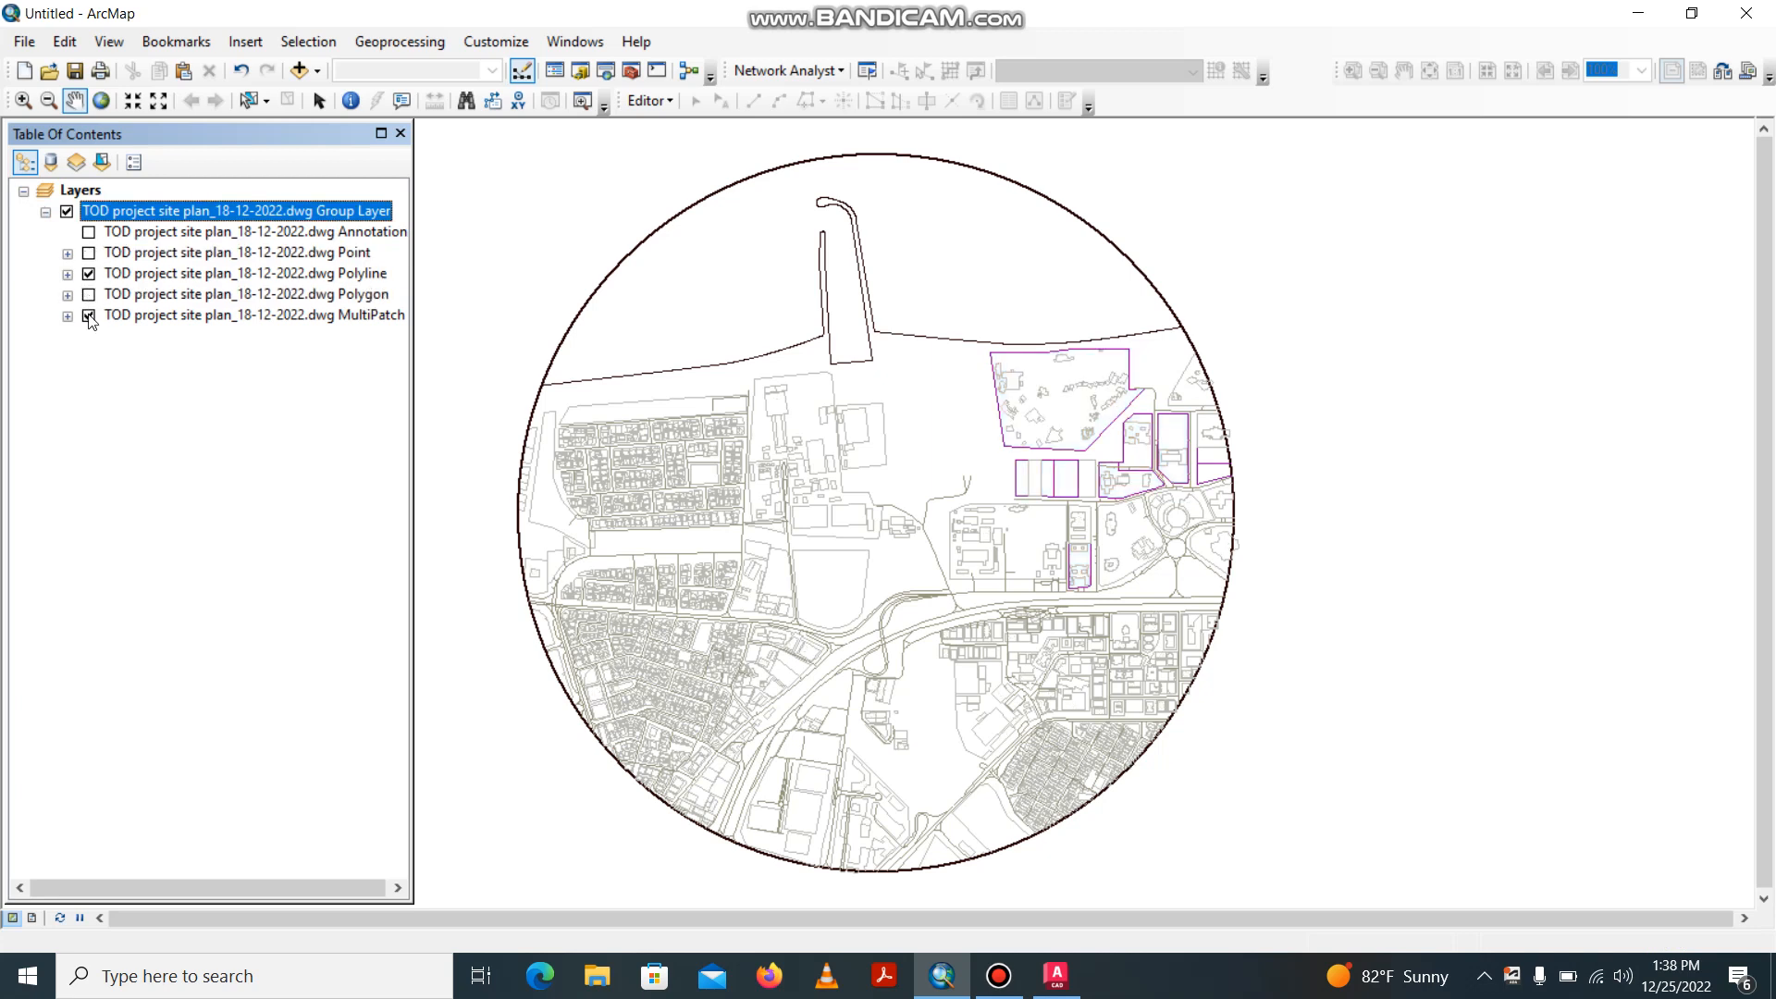
# Export all features of the DWG Polyline layer to a shapefile named TODprojectpolylines using the source data's coordinate system, and add it to the map.
pyautogui.click(185, 273)
pyautogui.rightClick(187, 275)
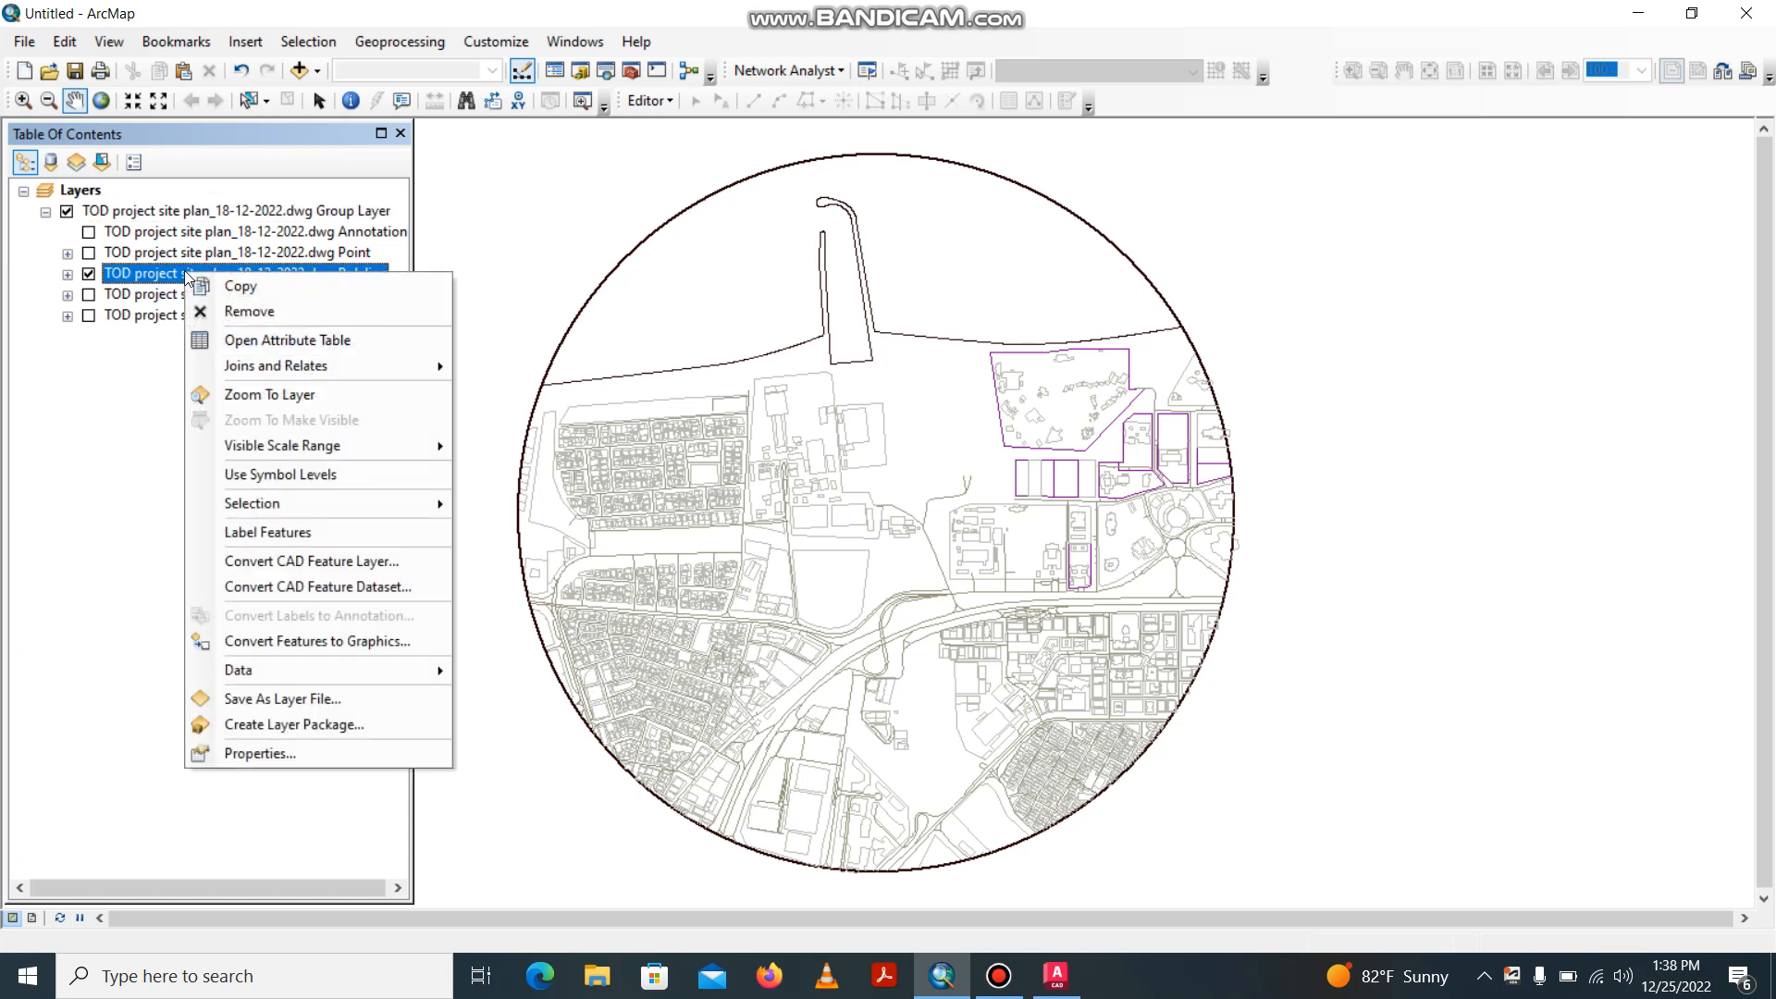
pyautogui.moveTo(318, 665)
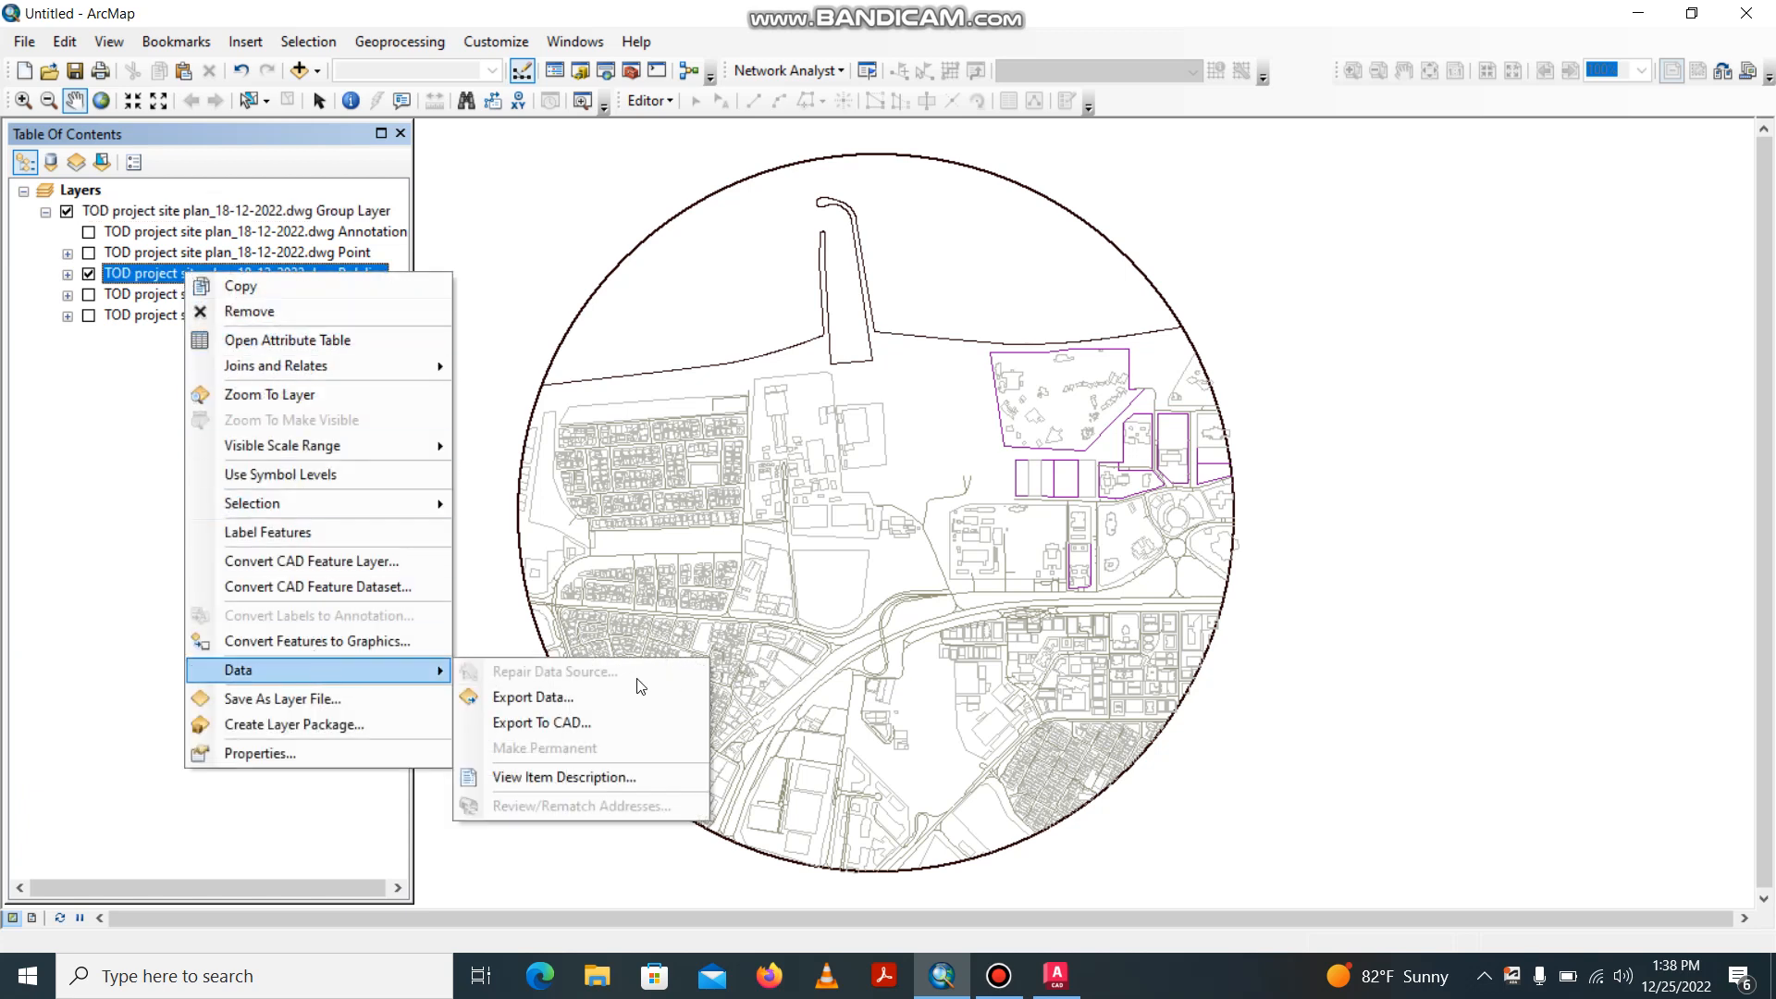
pyautogui.click(612, 699)
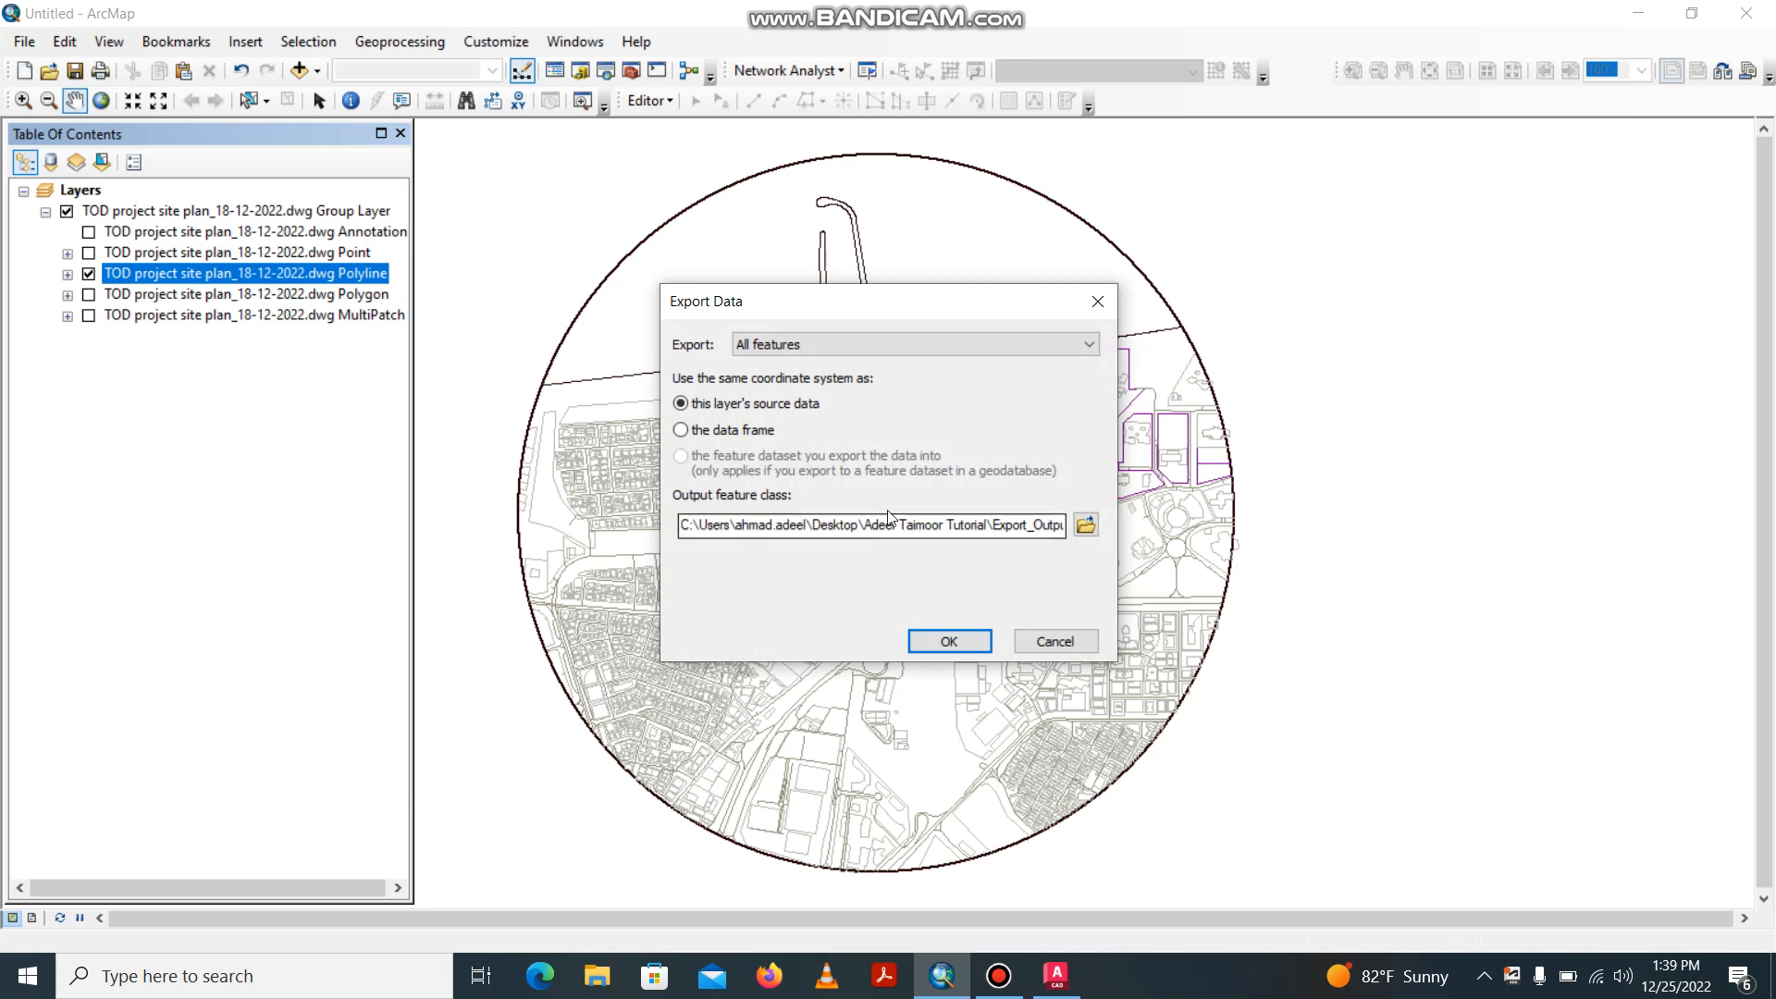
pyautogui.click(1085, 524)
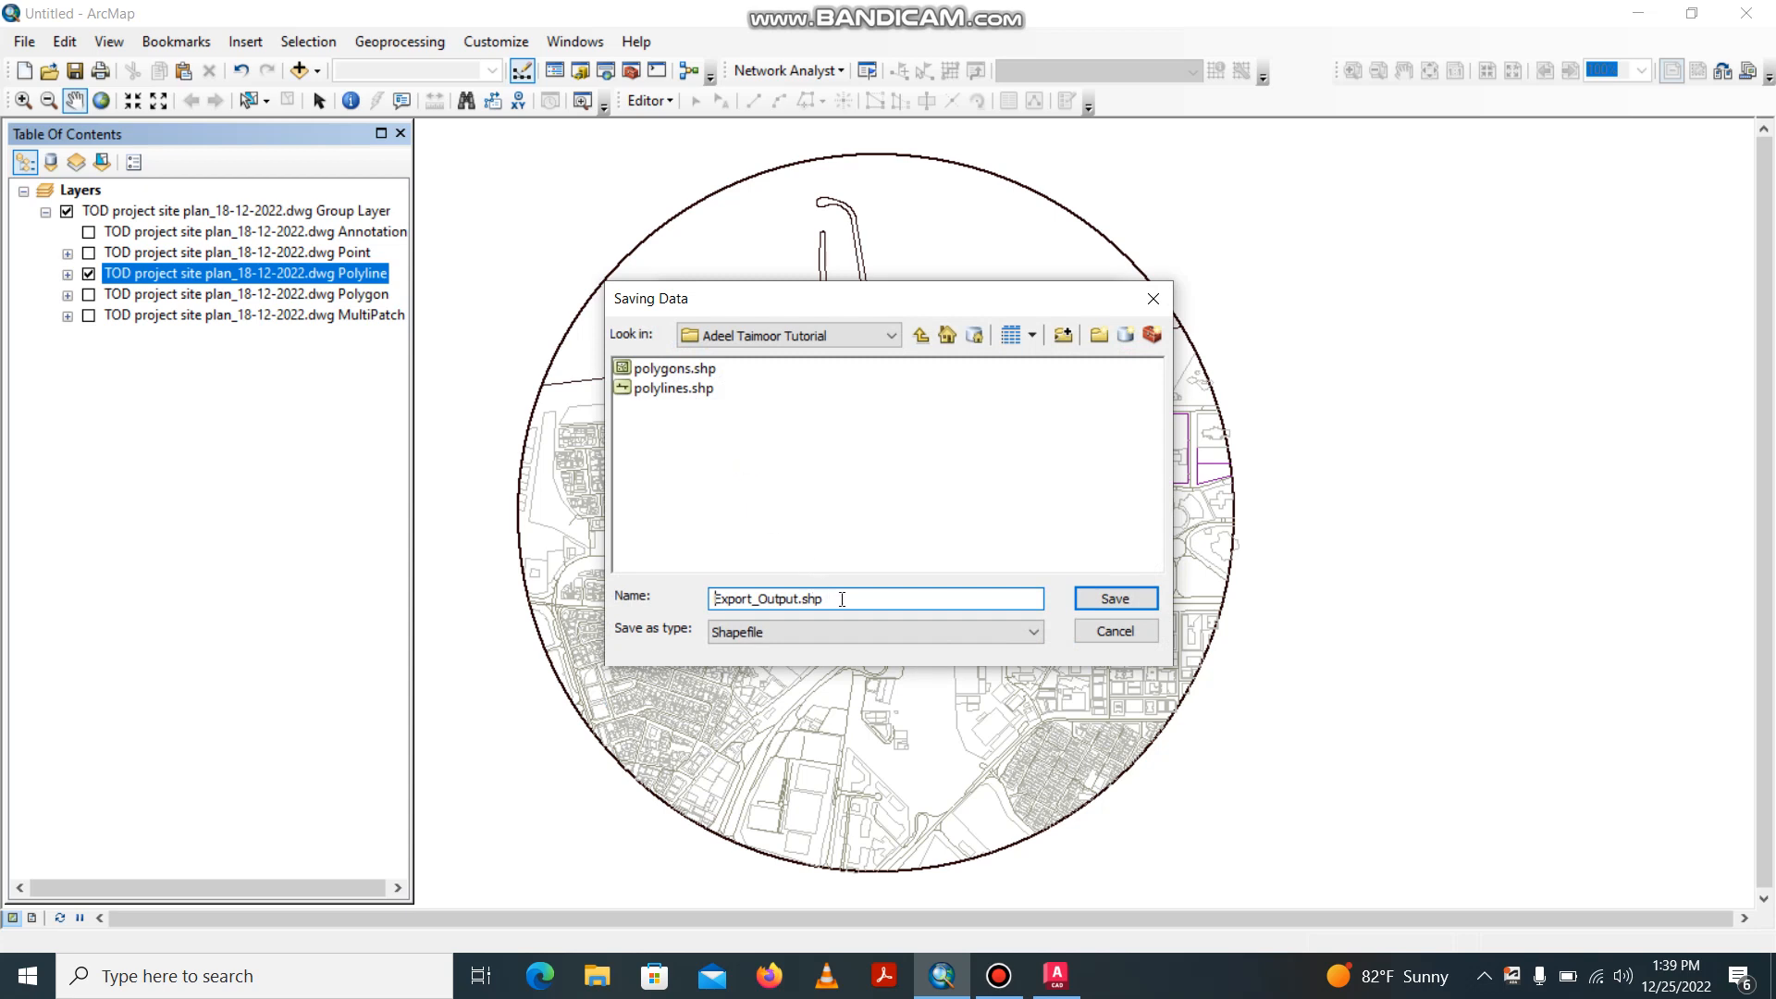
pyautogui.moveTo(842, 599); pyautogui.dragTo(657, 586)
pyautogui.write('TODprojectpolylines')
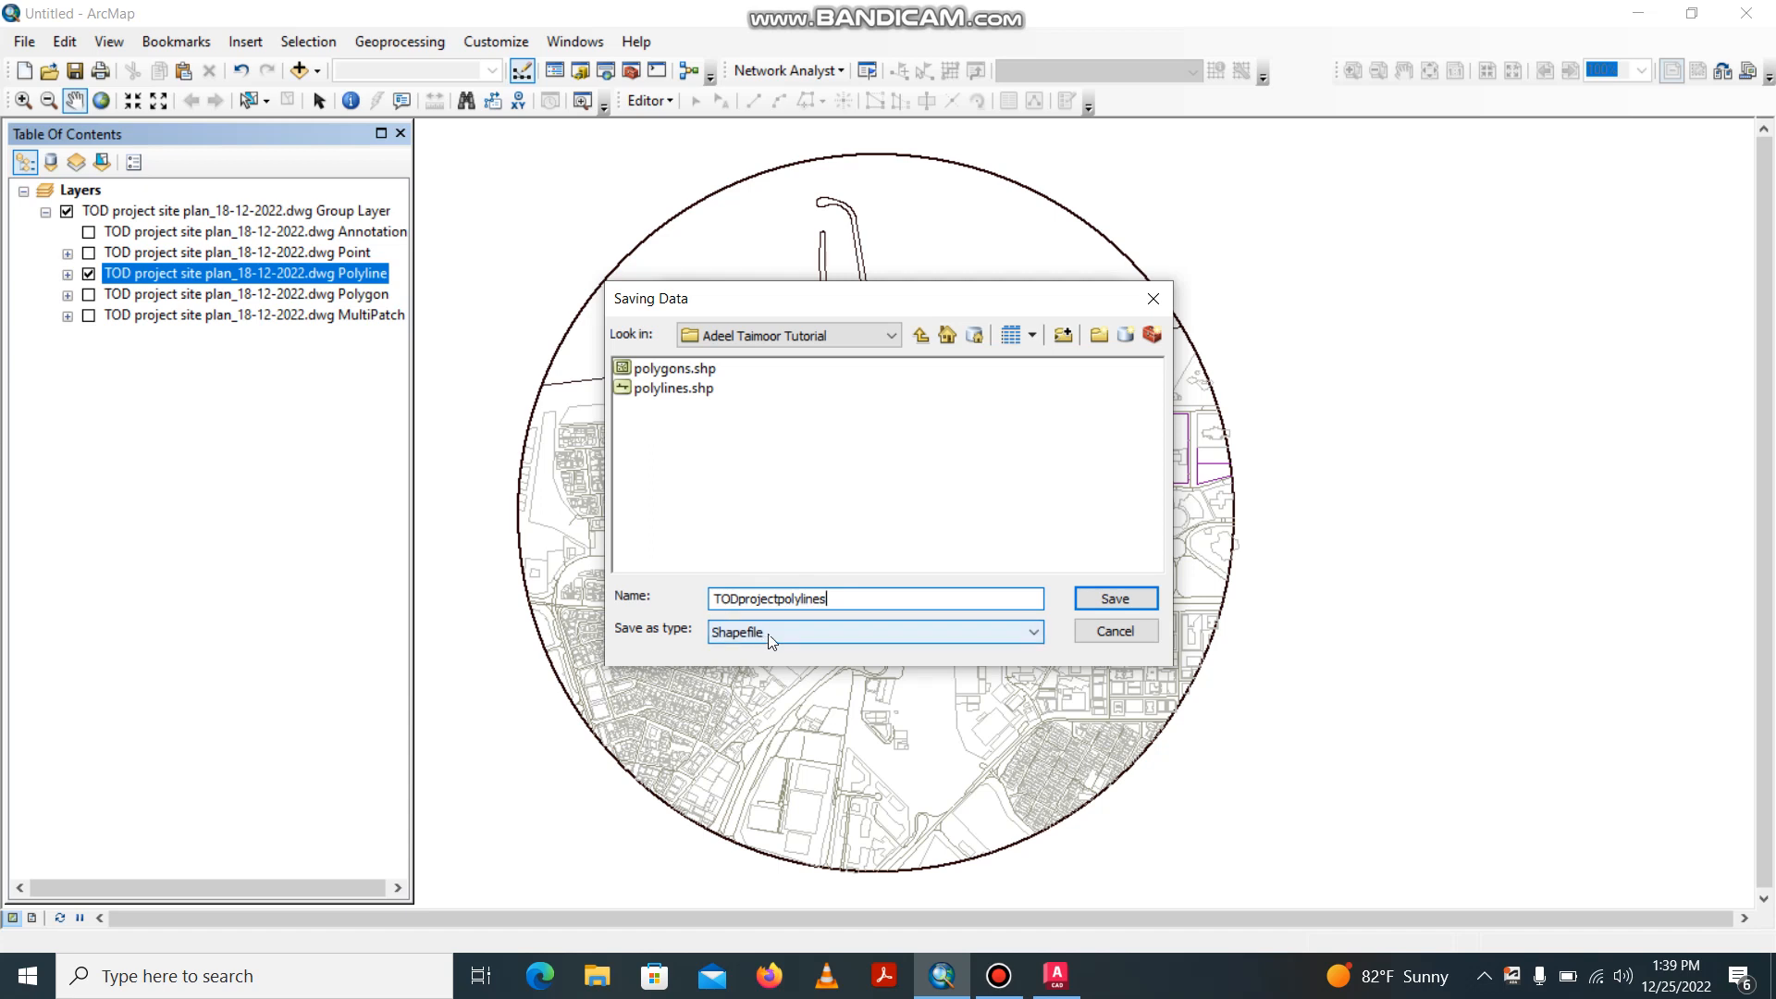
pyautogui.click(1105, 600)
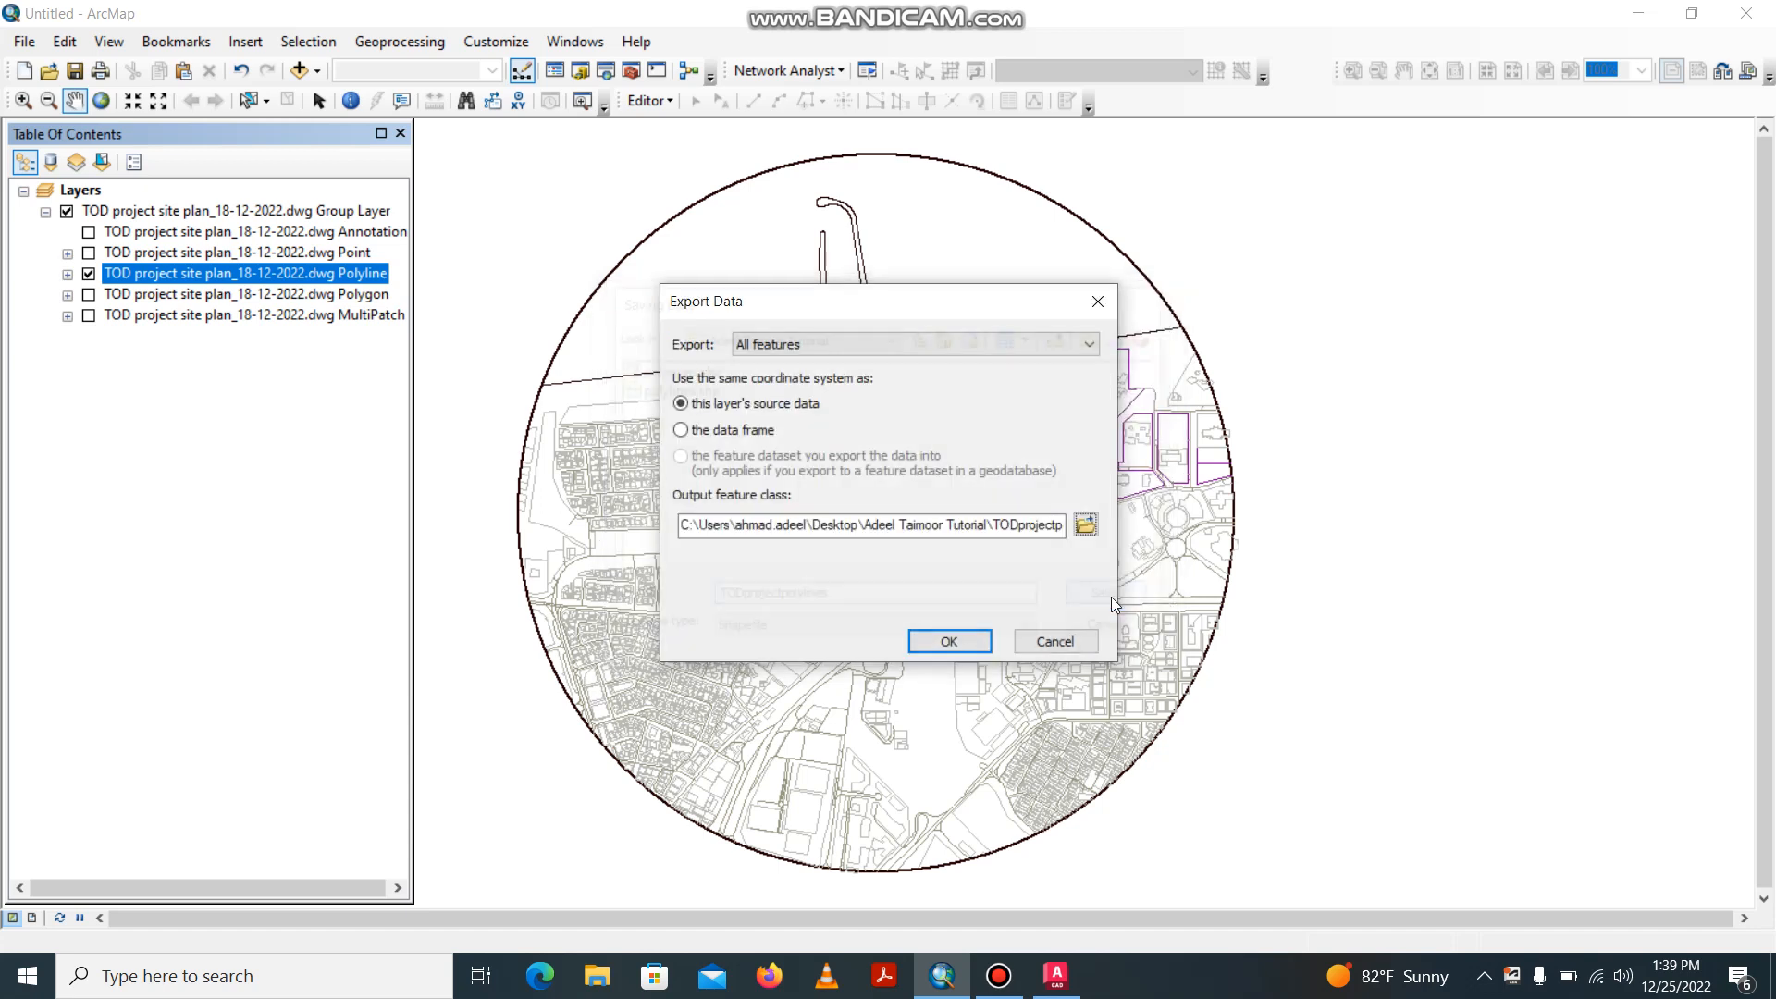
pyautogui.click(949, 638)
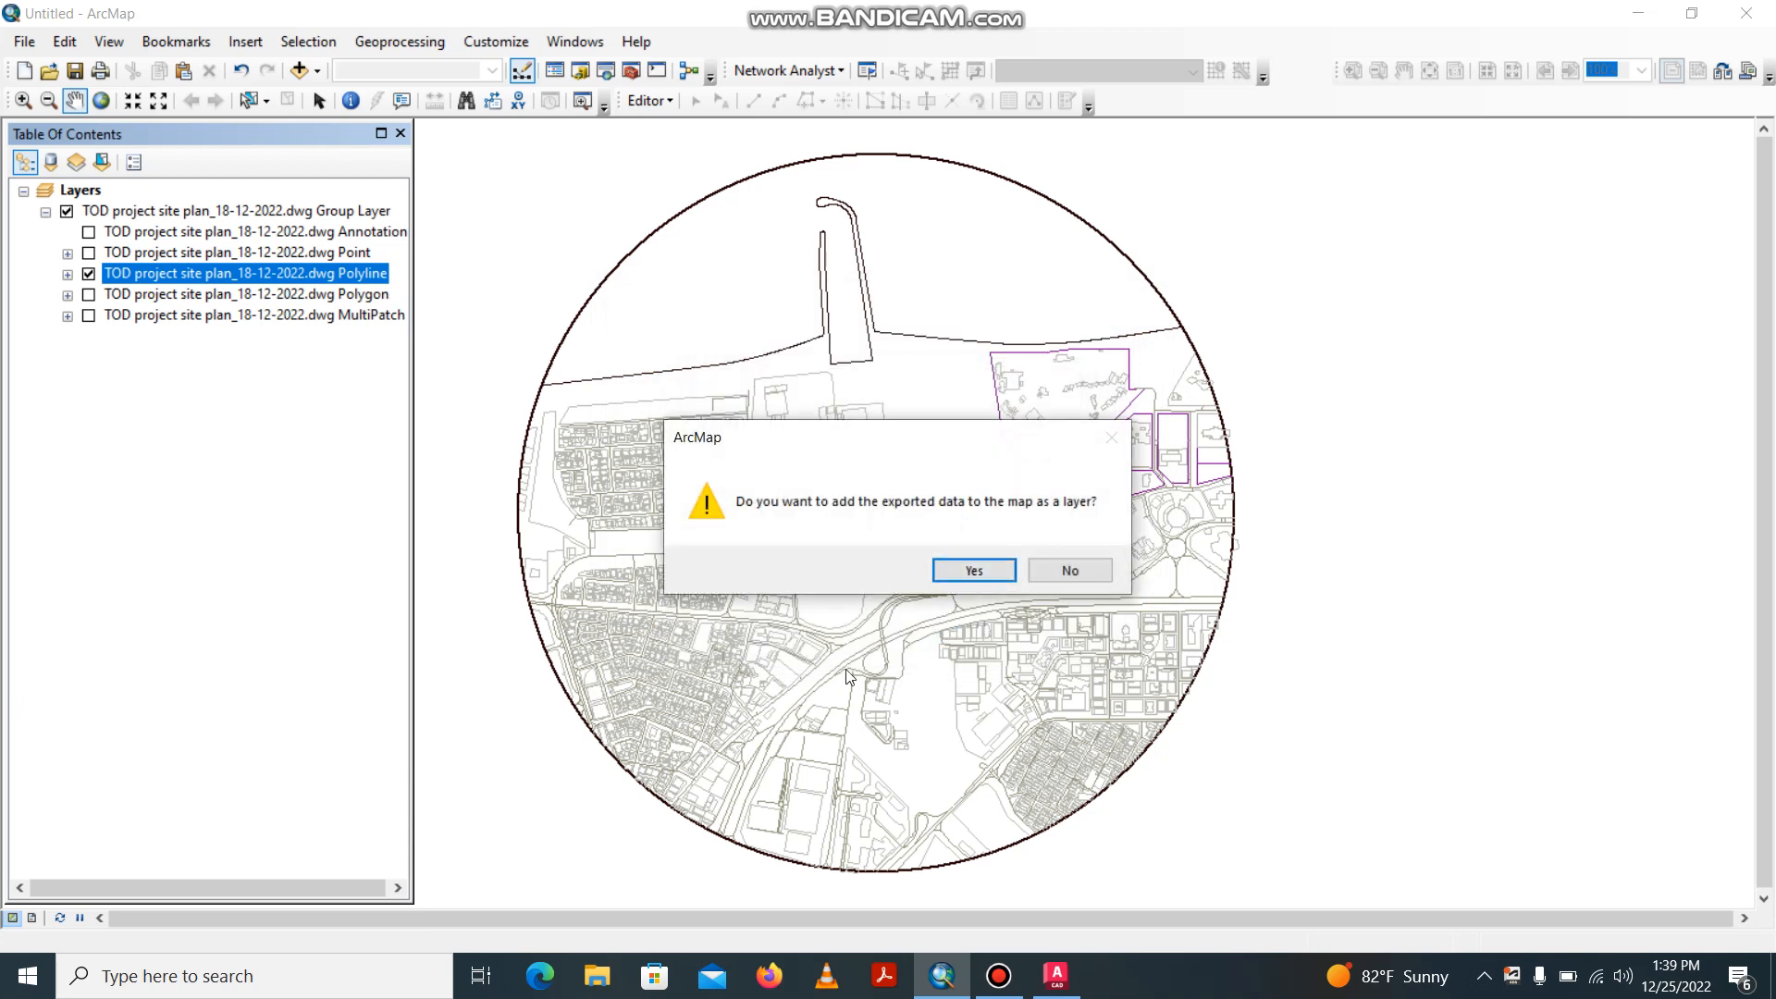
pyautogui.click(967, 575)
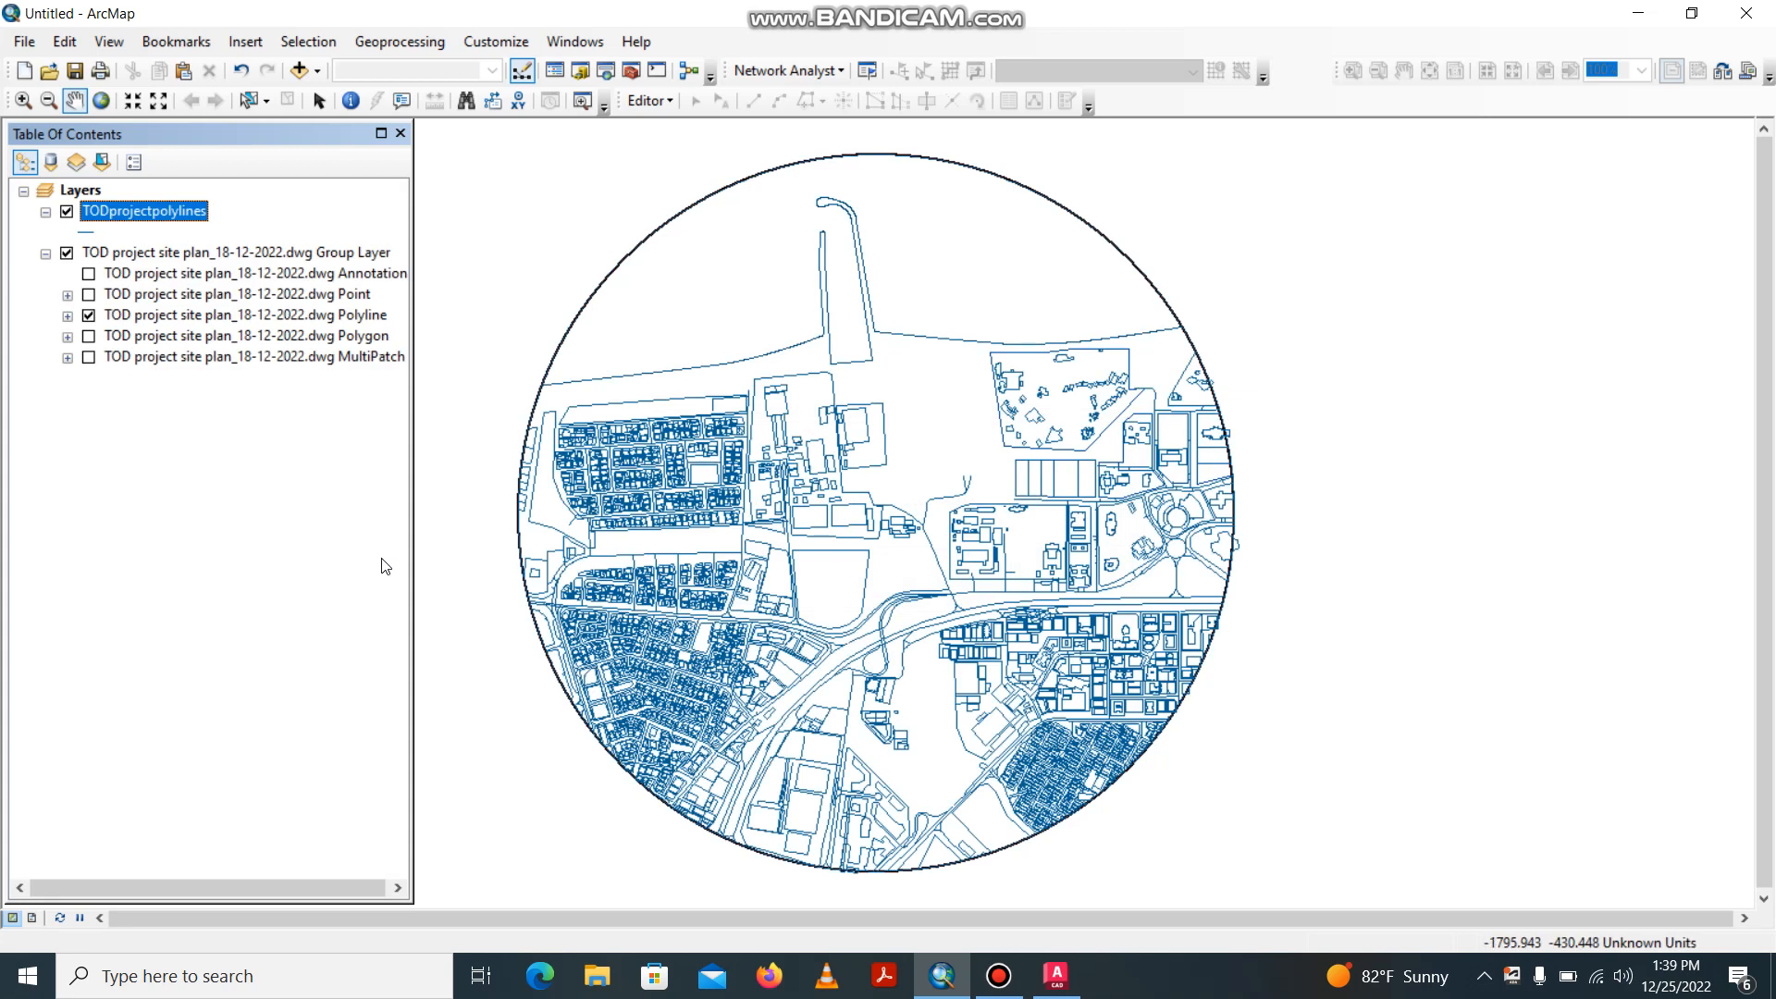
# Hide the DWG Polyline sublayer and its group layer to inspect the exported TODprojectpolylines layer by itself.
pyautogui.click(66, 212)
pyautogui.click(66, 212)
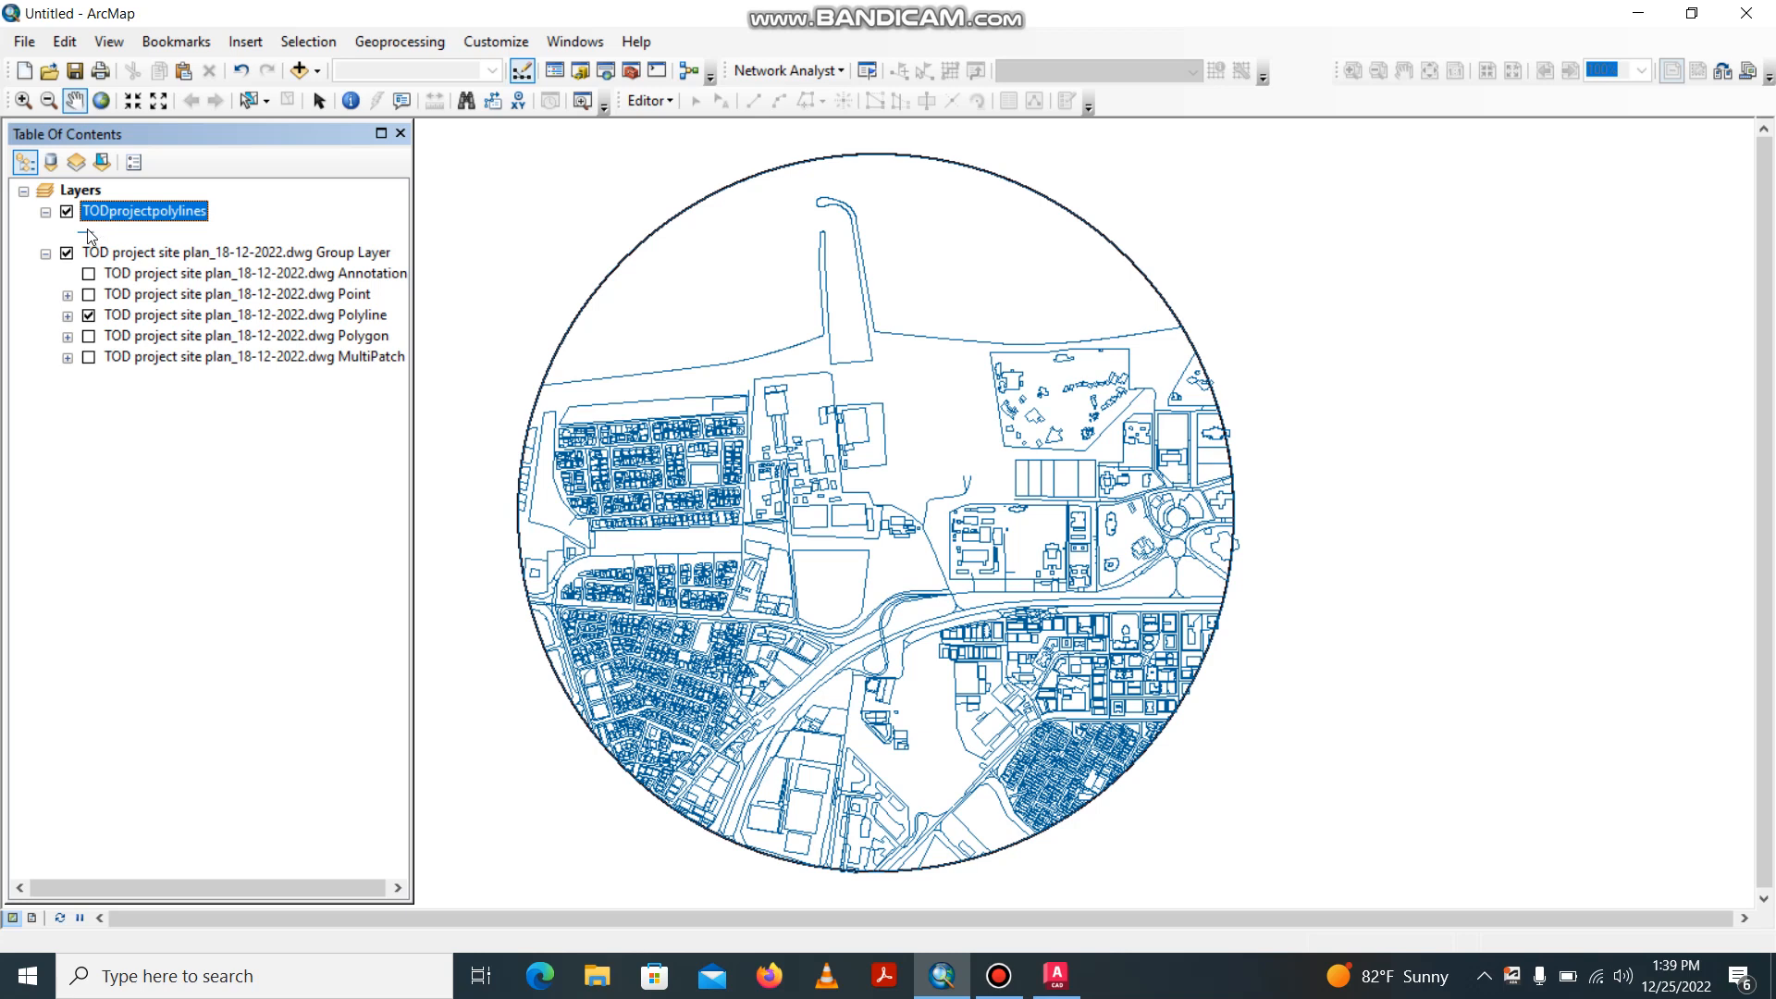
pyautogui.click(88, 315)
pyautogui.click(66, 256)
pyautogui.click(66, 255)
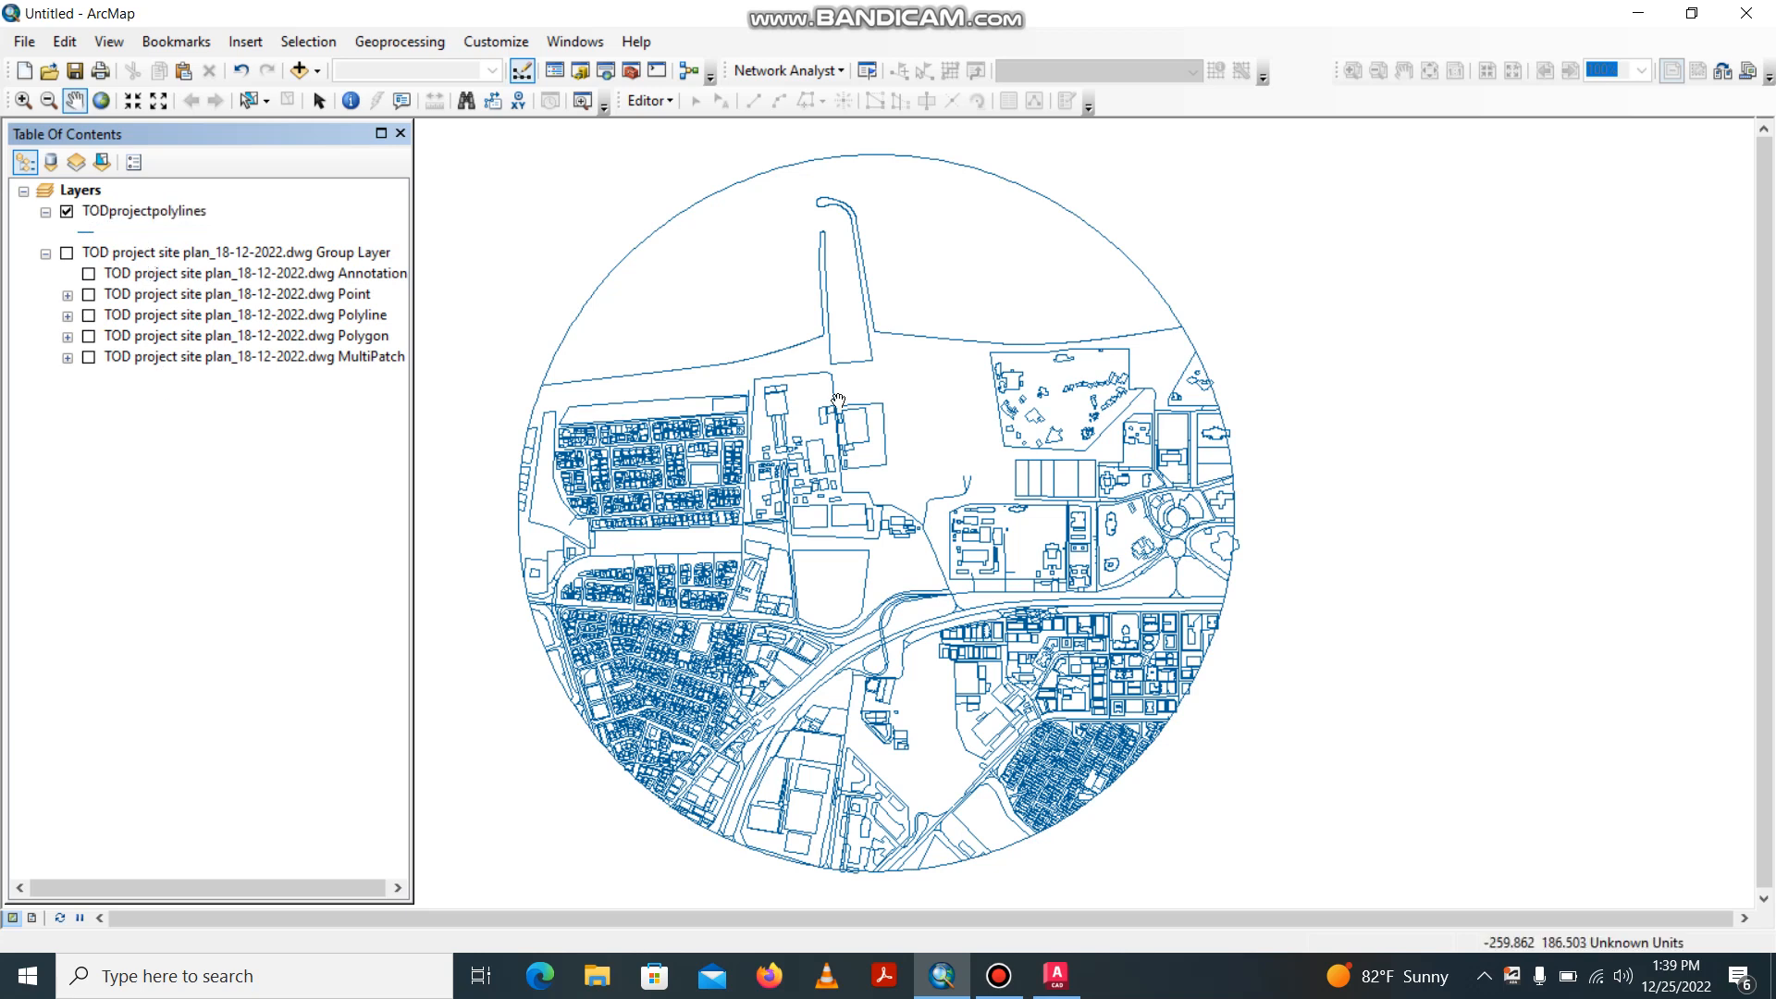
pyautogui.scroll(2, 846, 419)
pyautogui.scroll(1, 847, 426)
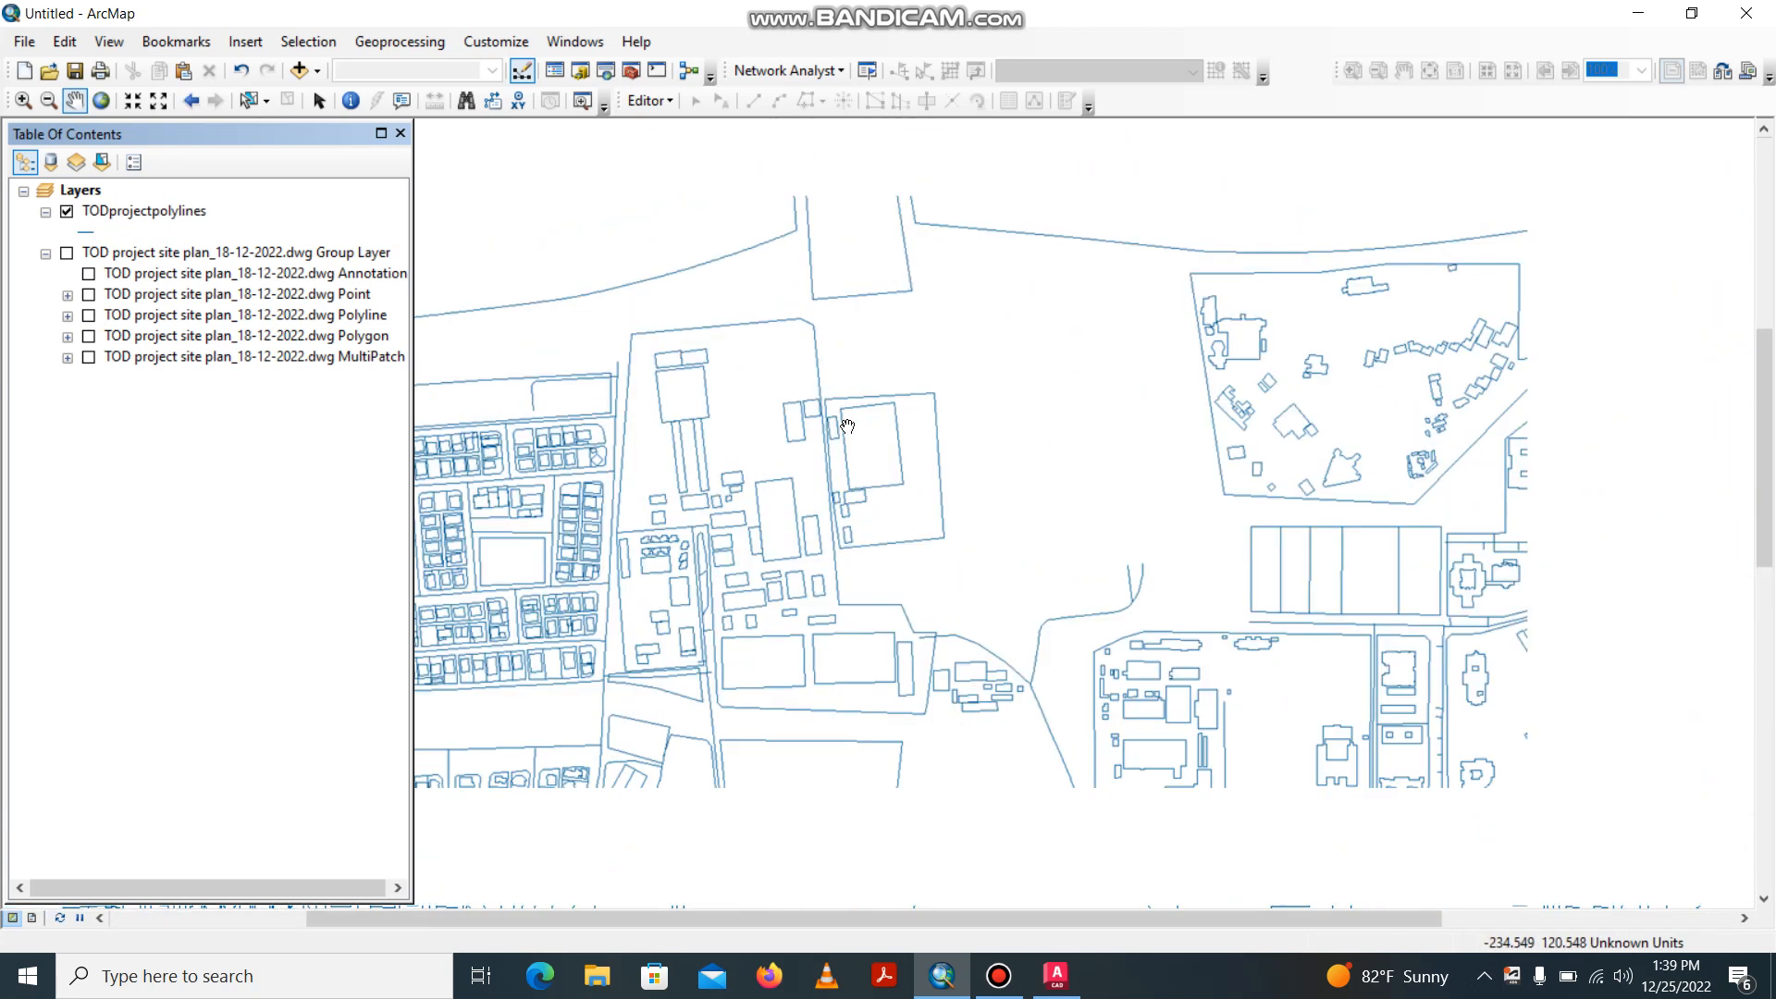
# Remove the TOD project site plan DWG group layer from the map.
pyautogui.click(166, 259)
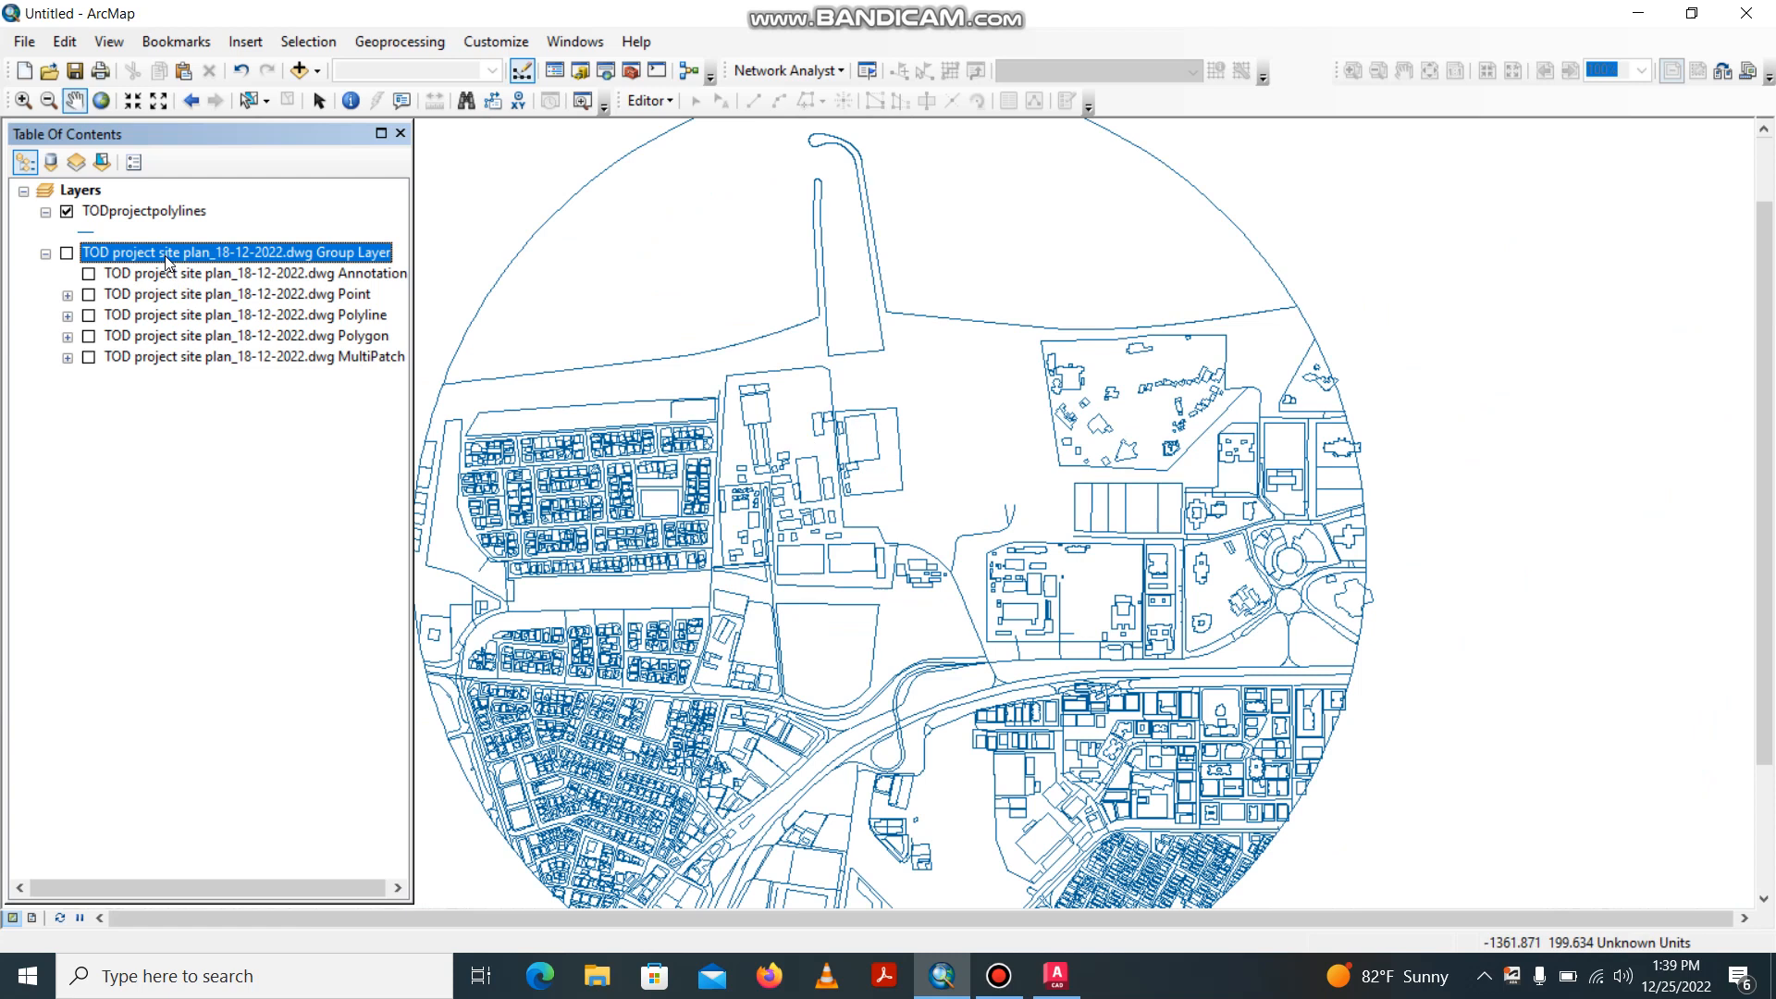
pyautogui.rightClick(168, 258)
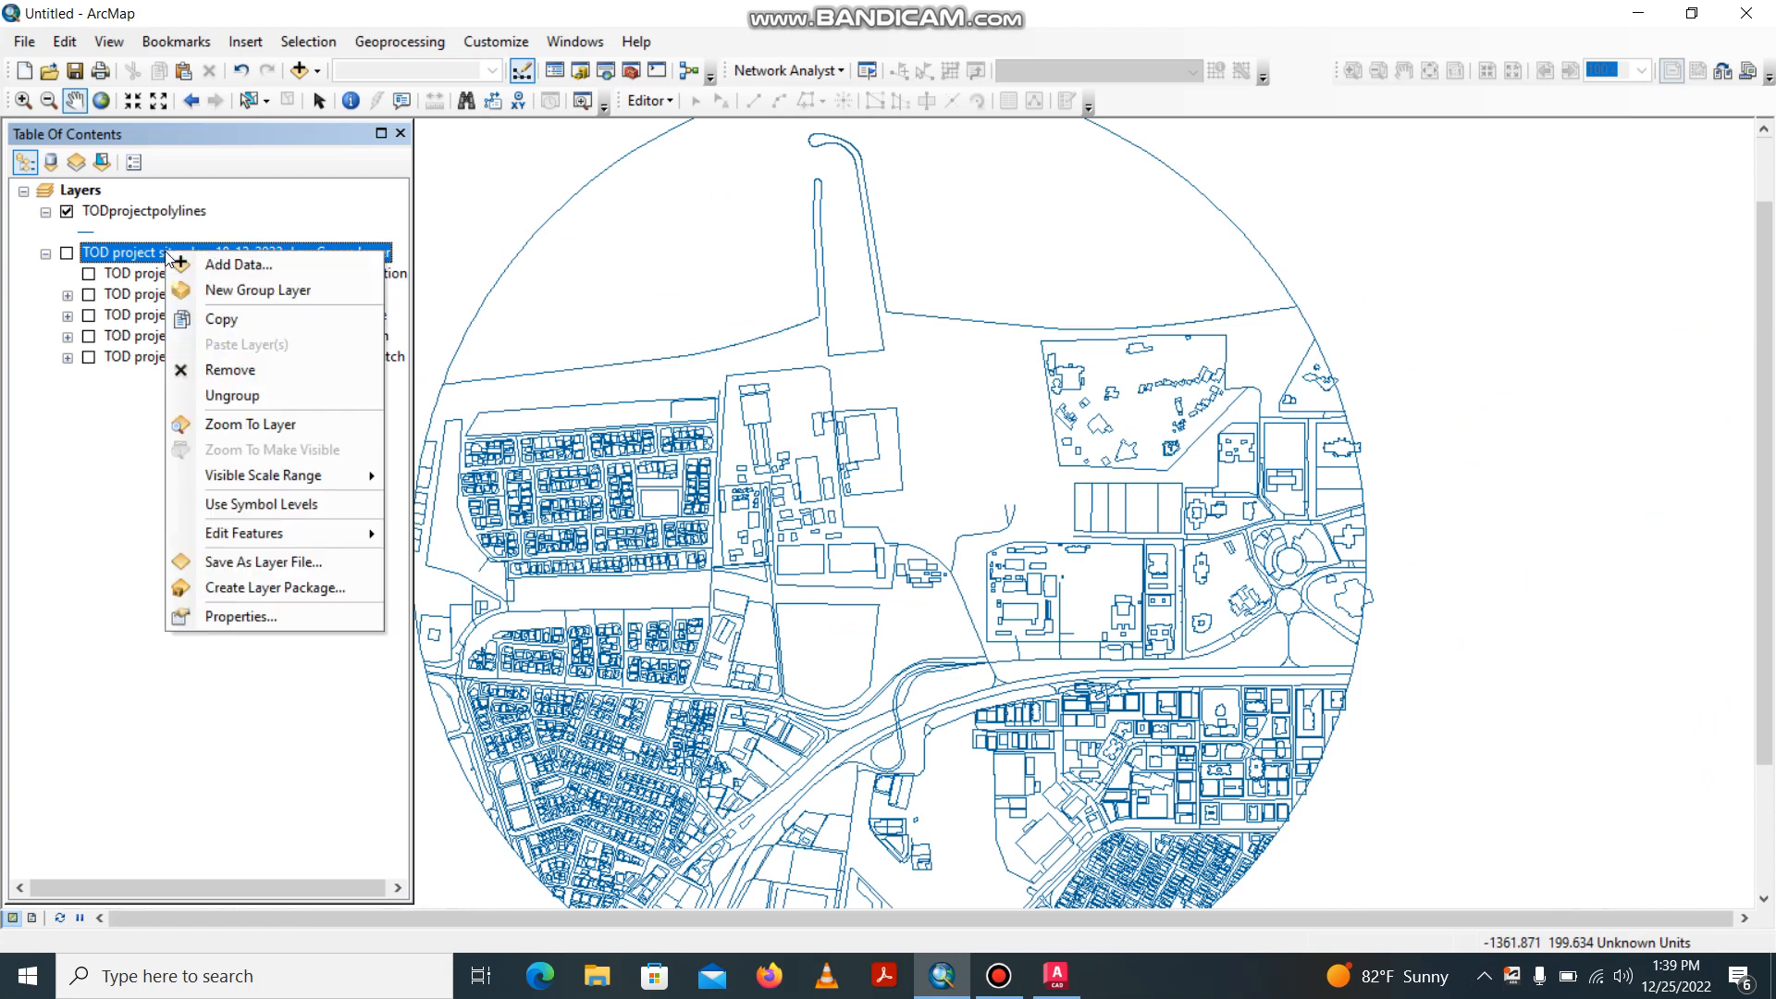
pyautogui.click(260, 369)
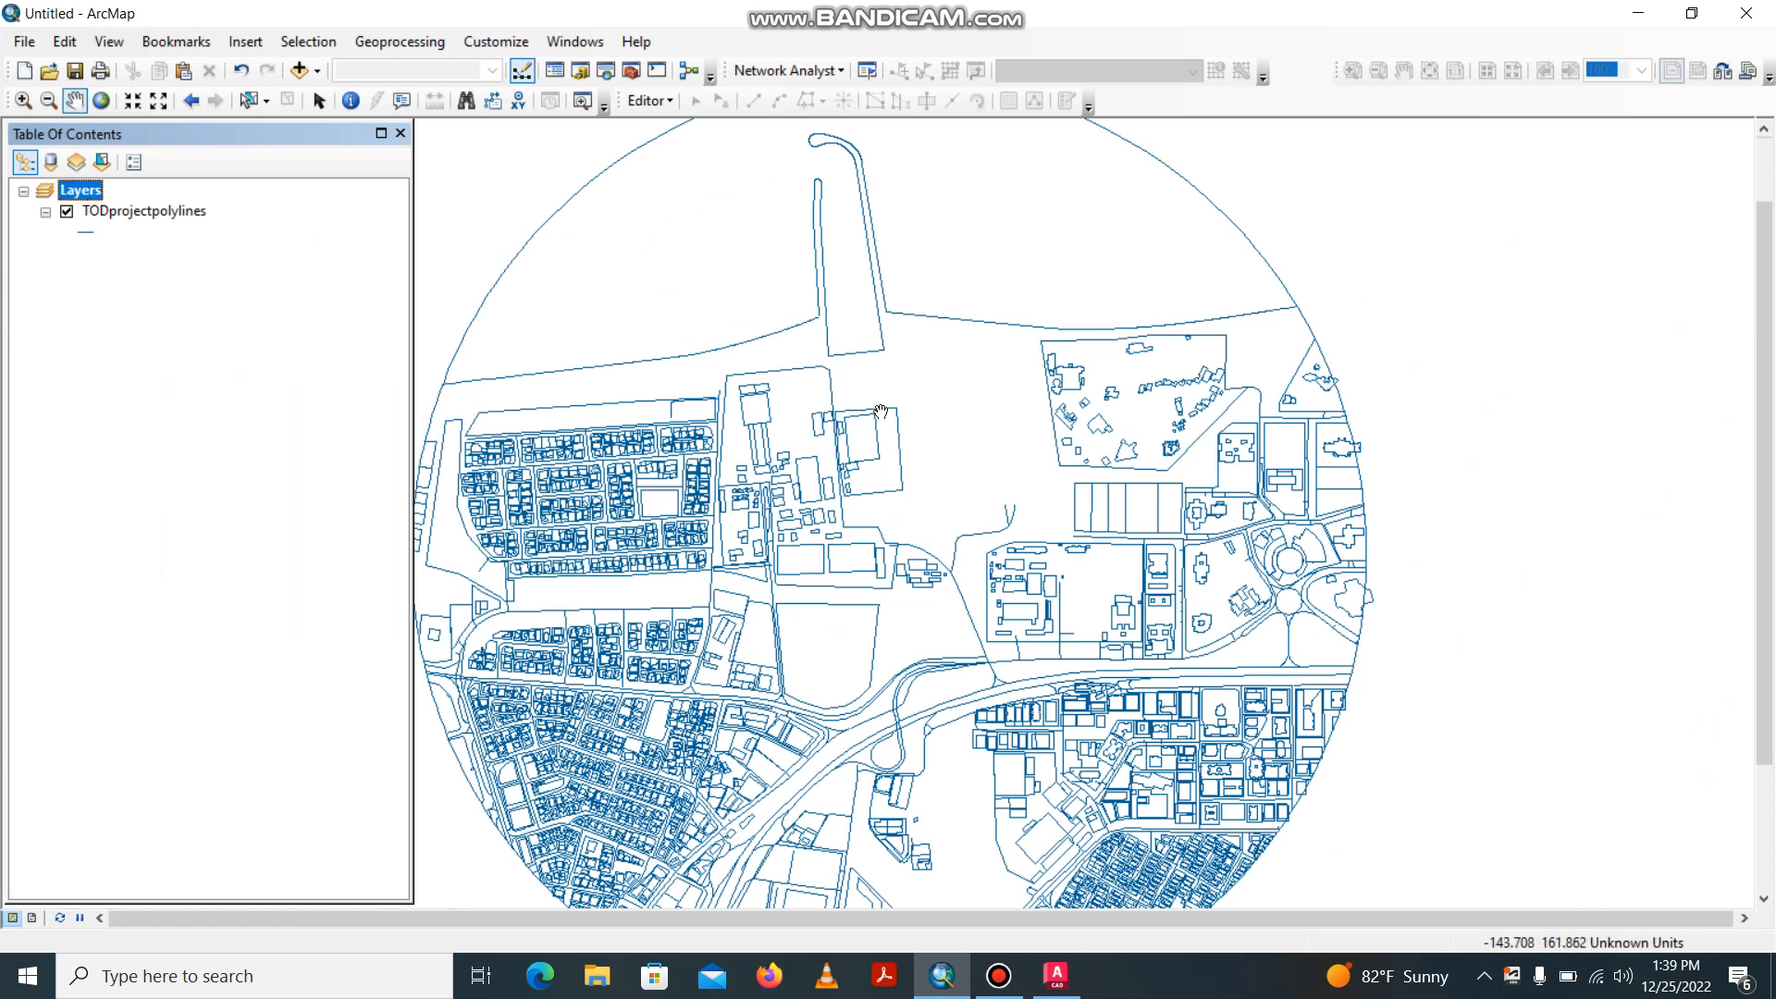
pyautogui.scroll(1, 881, 412)
pyautogui.scroll(-5, 882, 411)
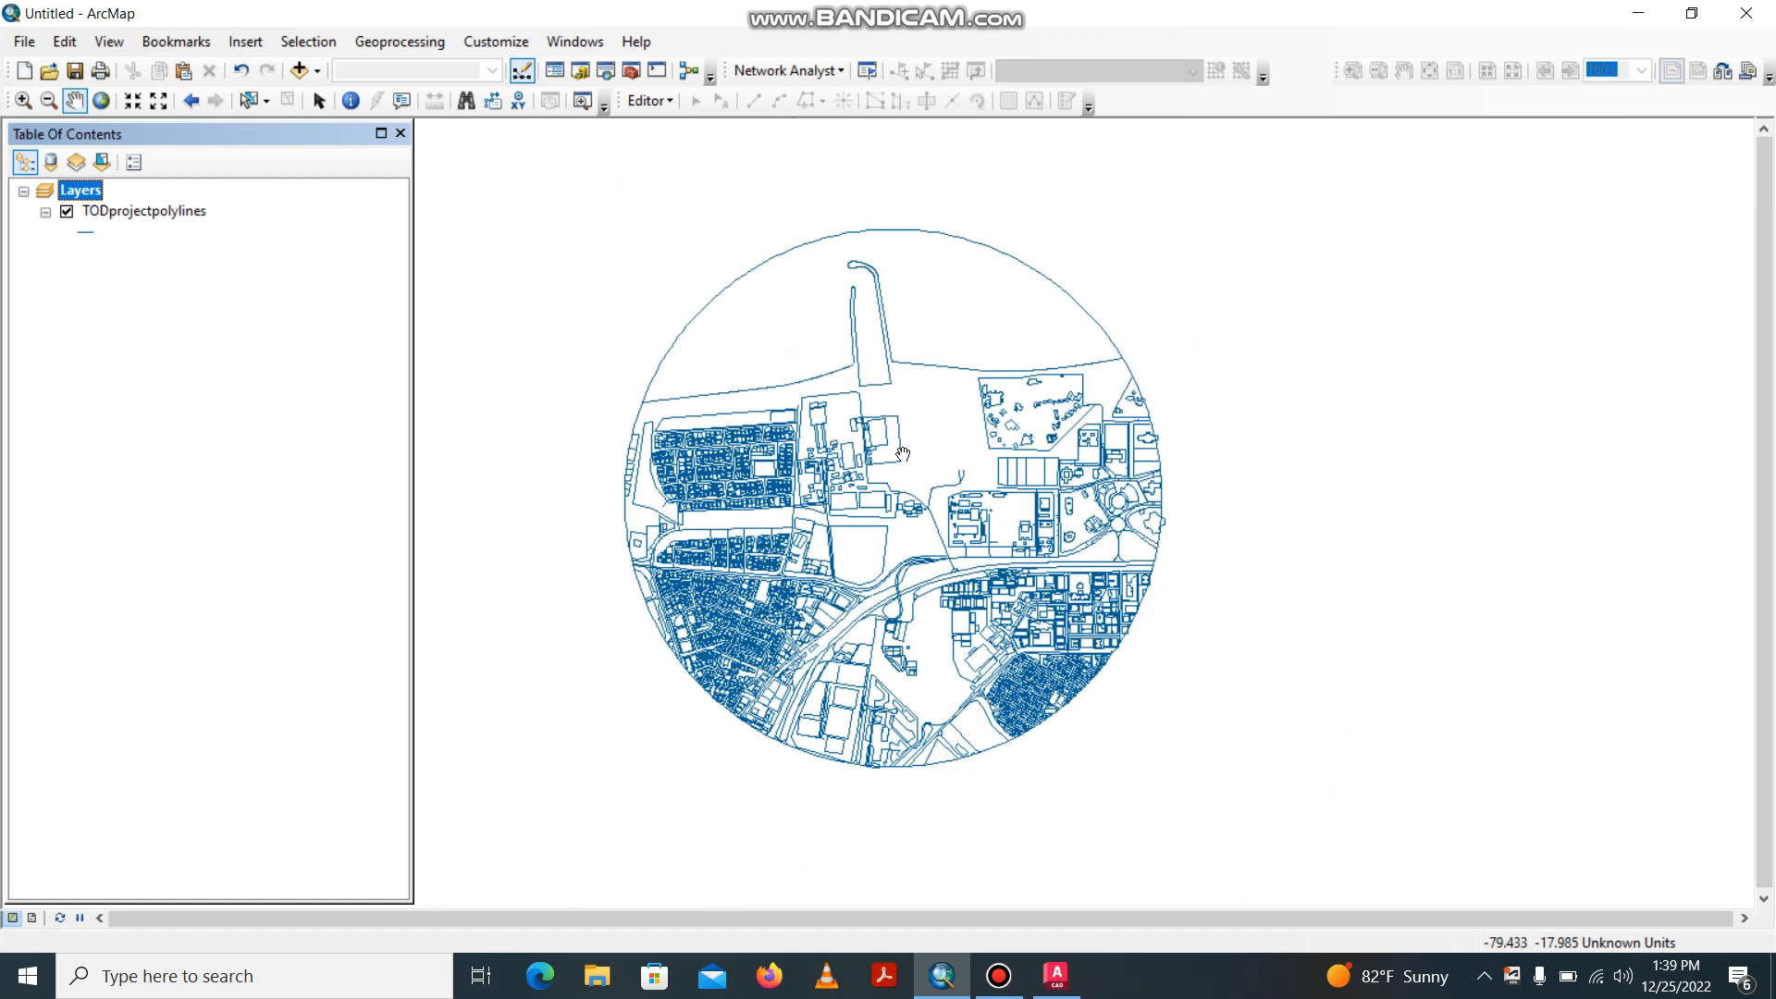
pyautogui.click(999, 975)
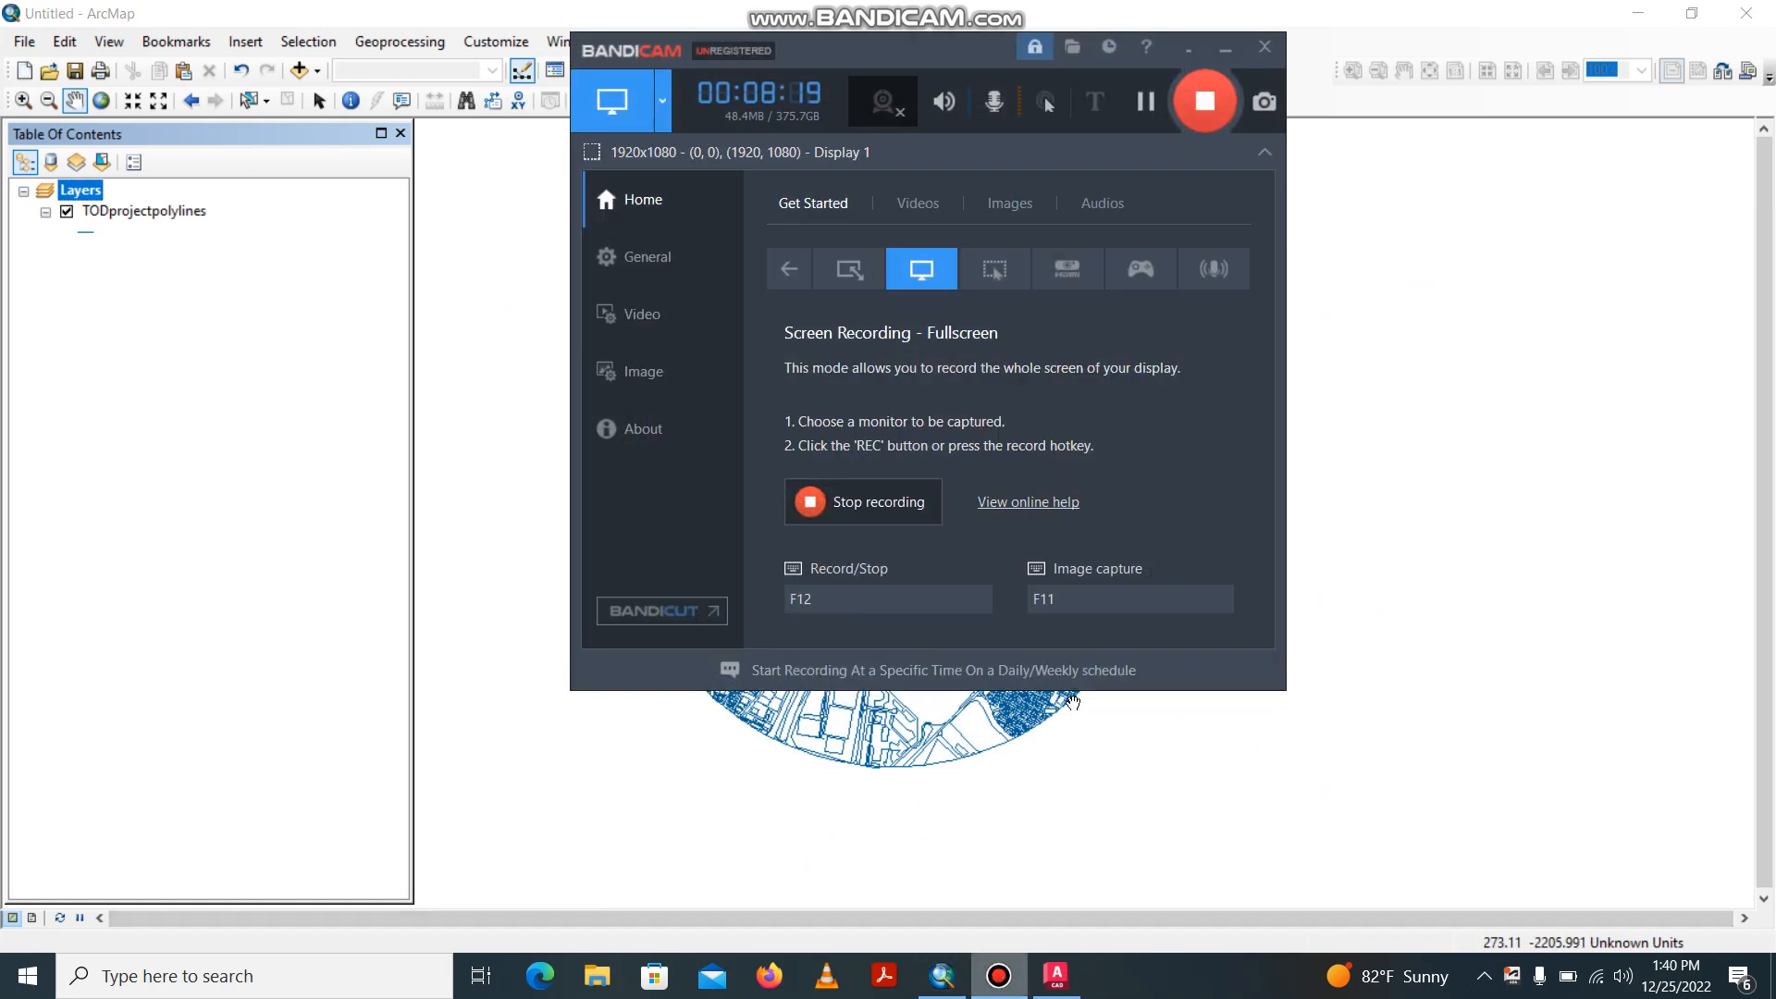
pyautogui.click(1225, 46)
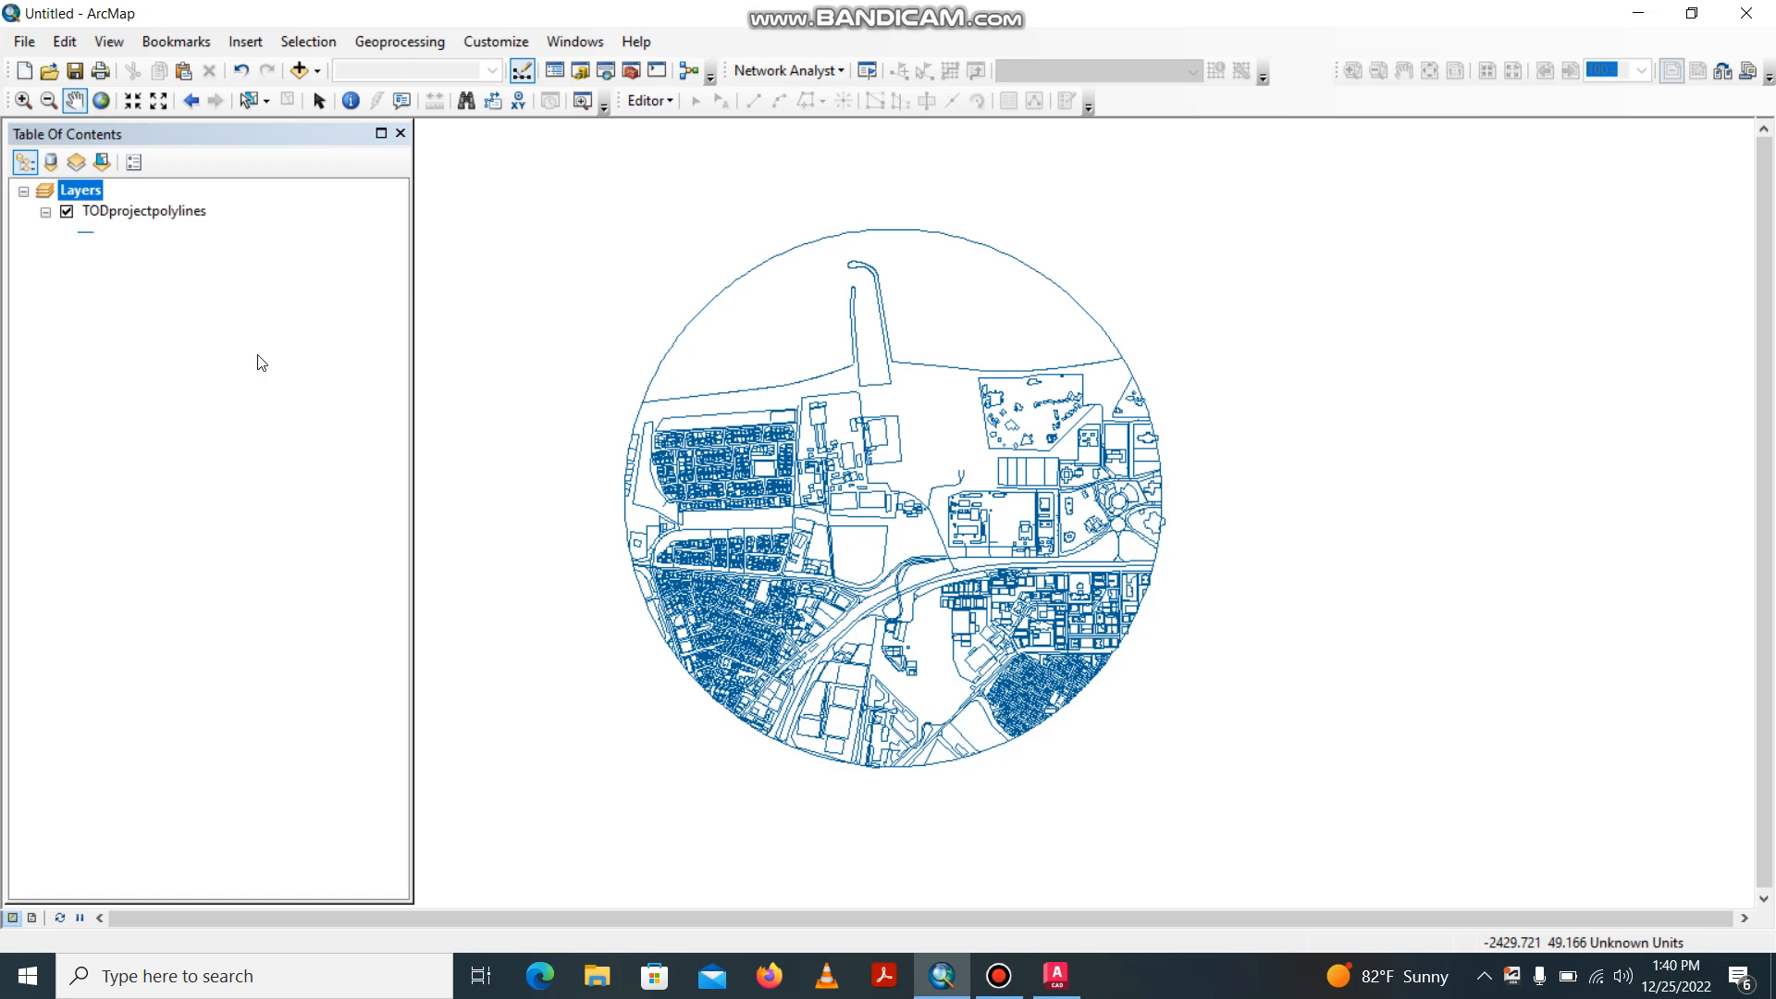
# Examine the TODprojectpolylines attribute table in a maximized window, including its table options, and close it.
pyautogui.click(175, 213)
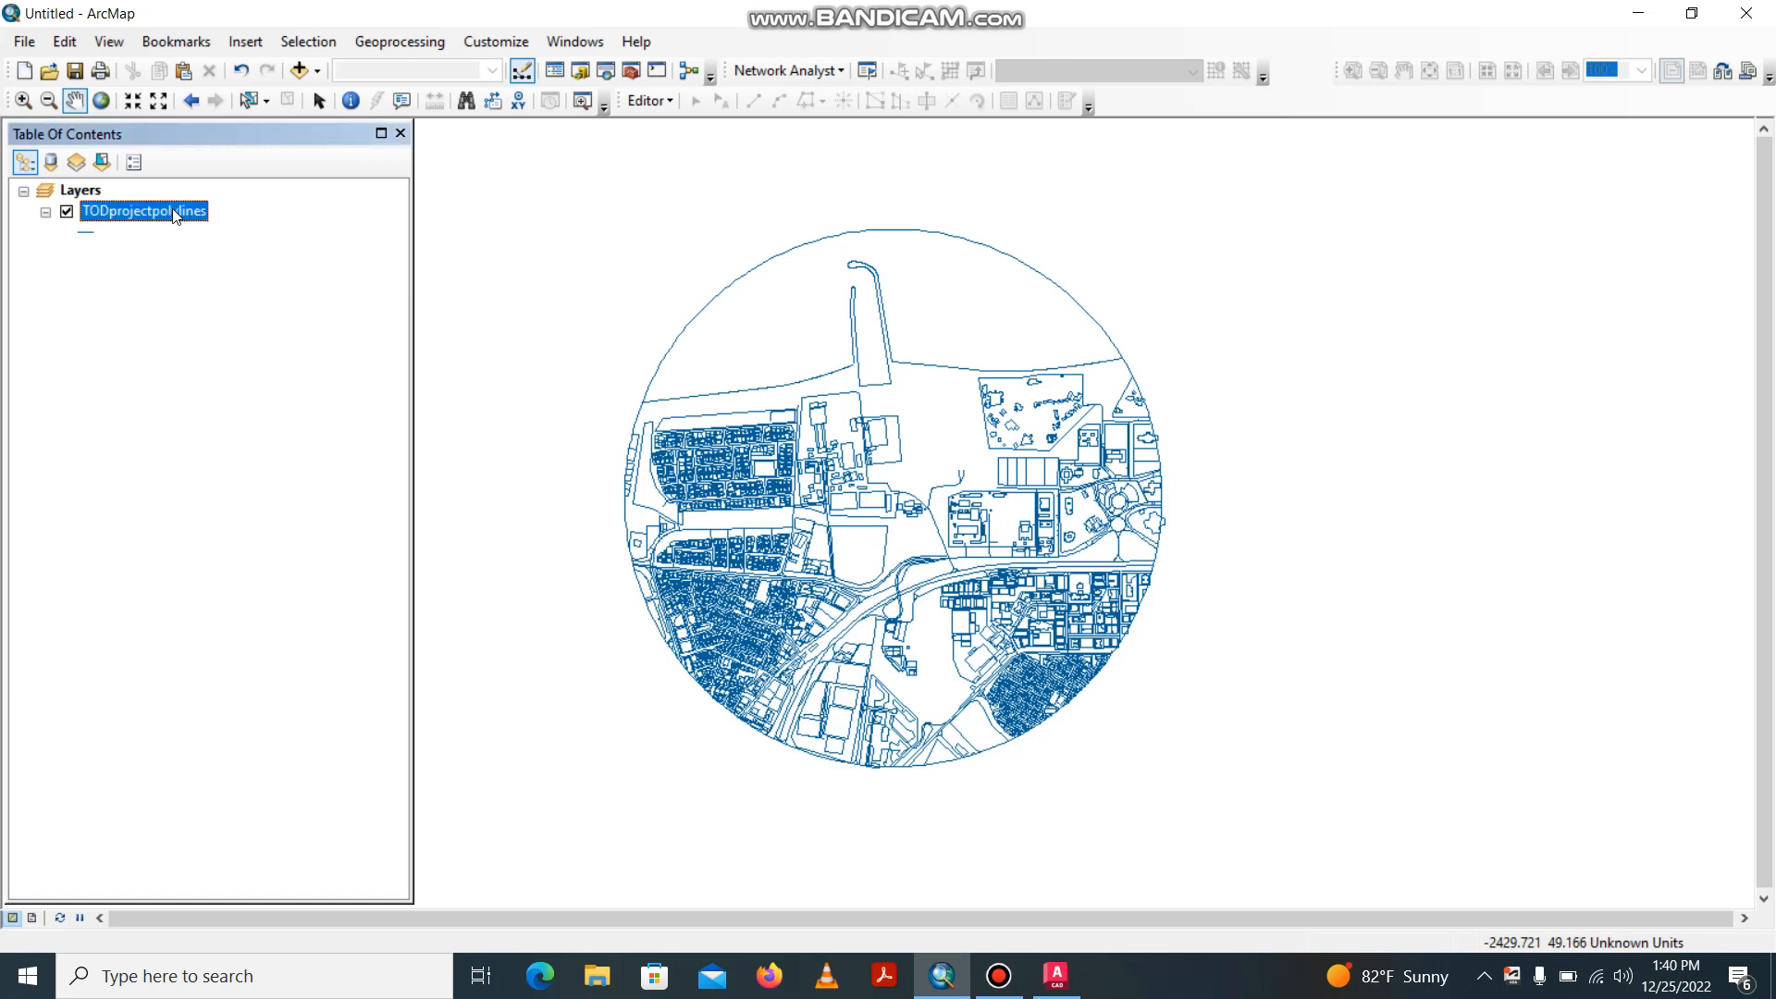
pyautogui.rightClick(176, 215)
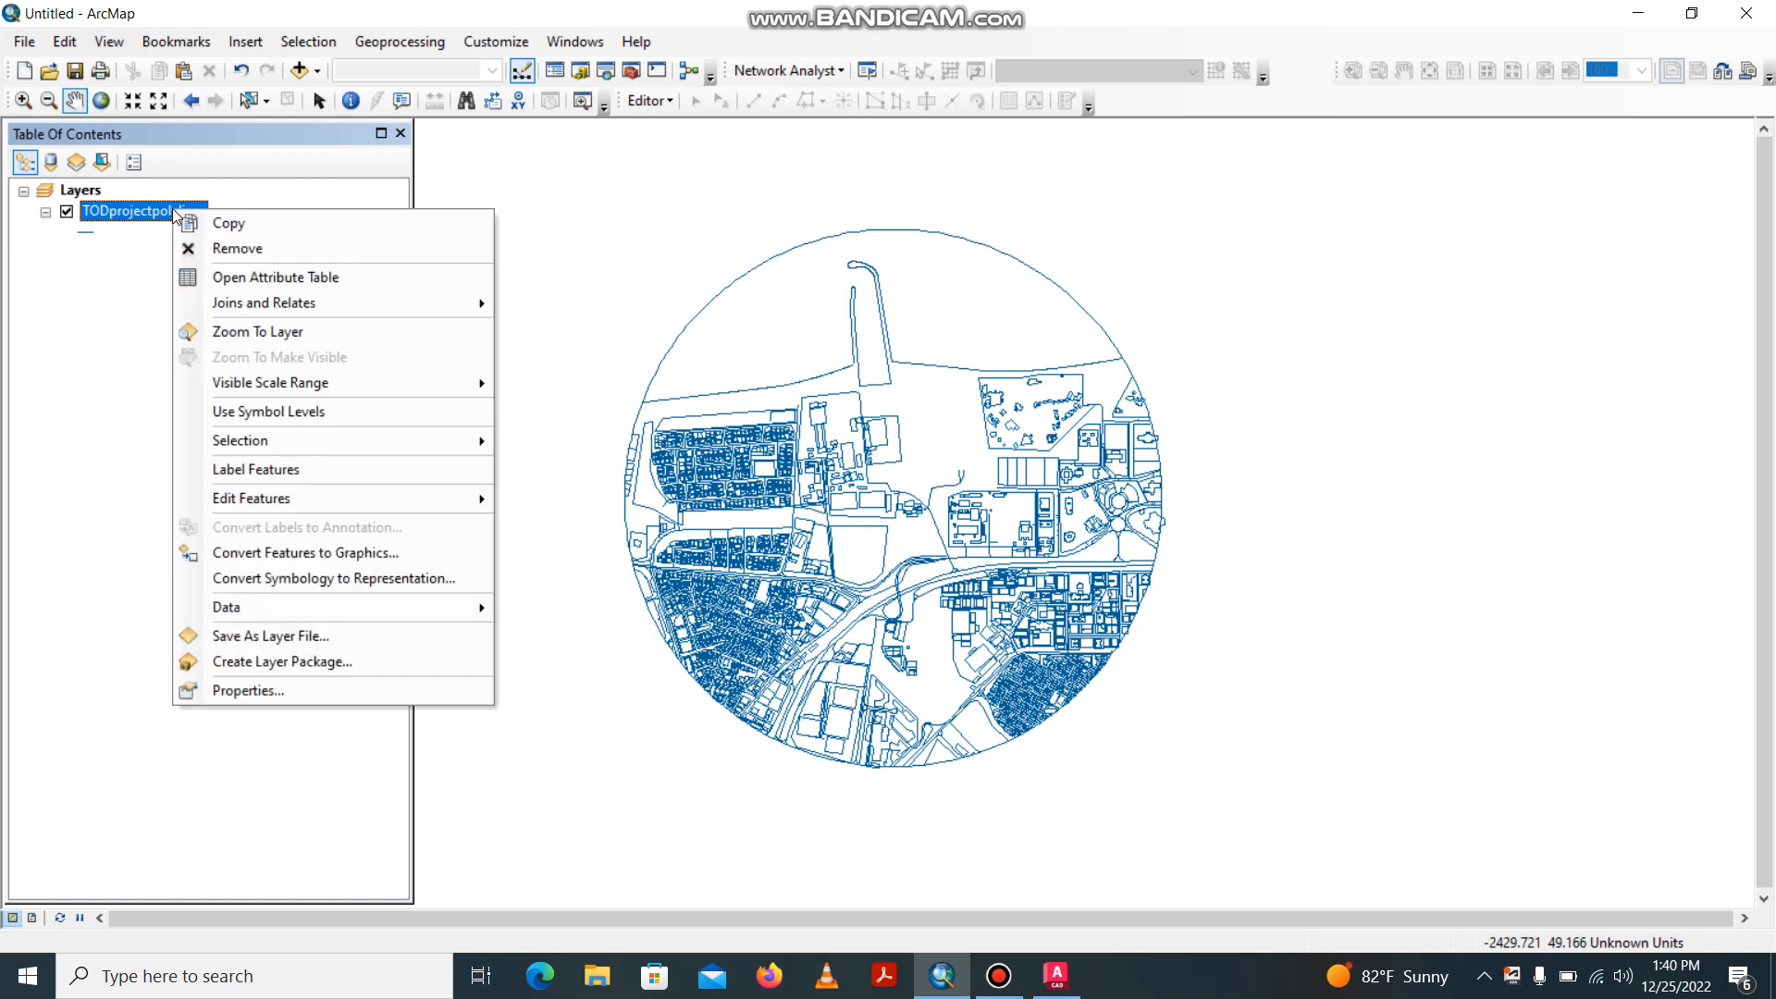
pyautogui.click(270, 274)
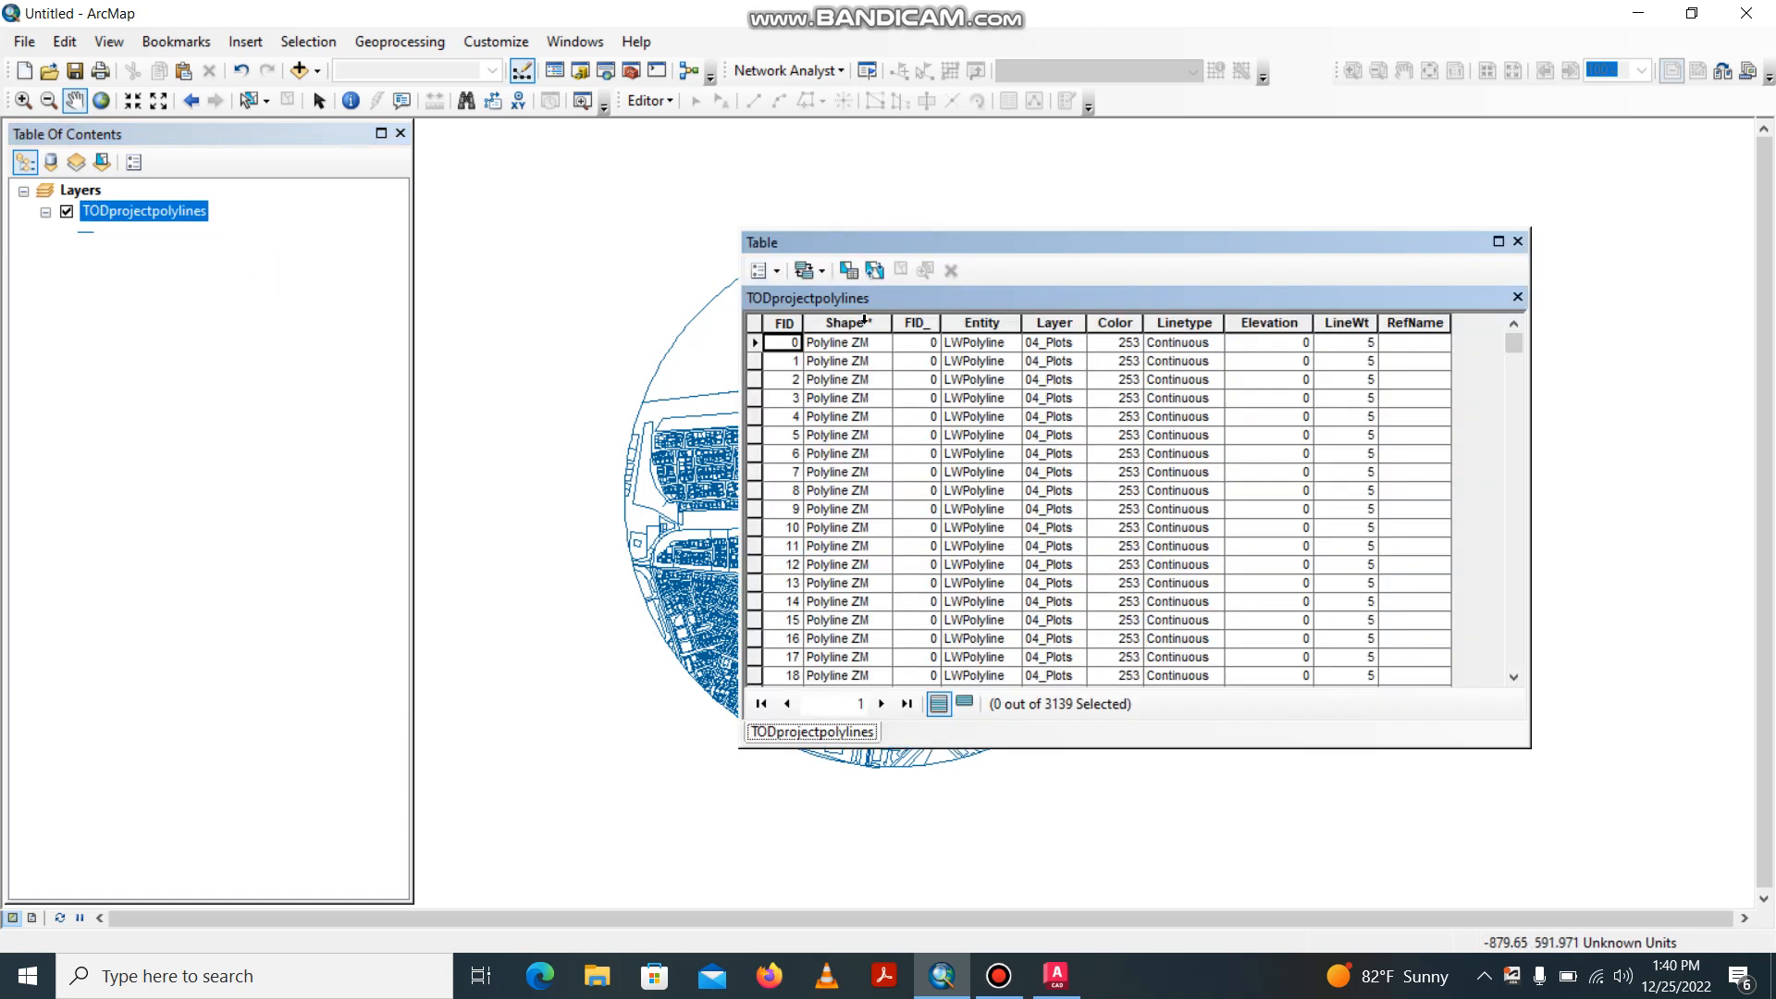
pyautogui.moveTo(1313, 246); pyautogui.dragTo(1056, 236)
pyautogui.click(1241, 231)
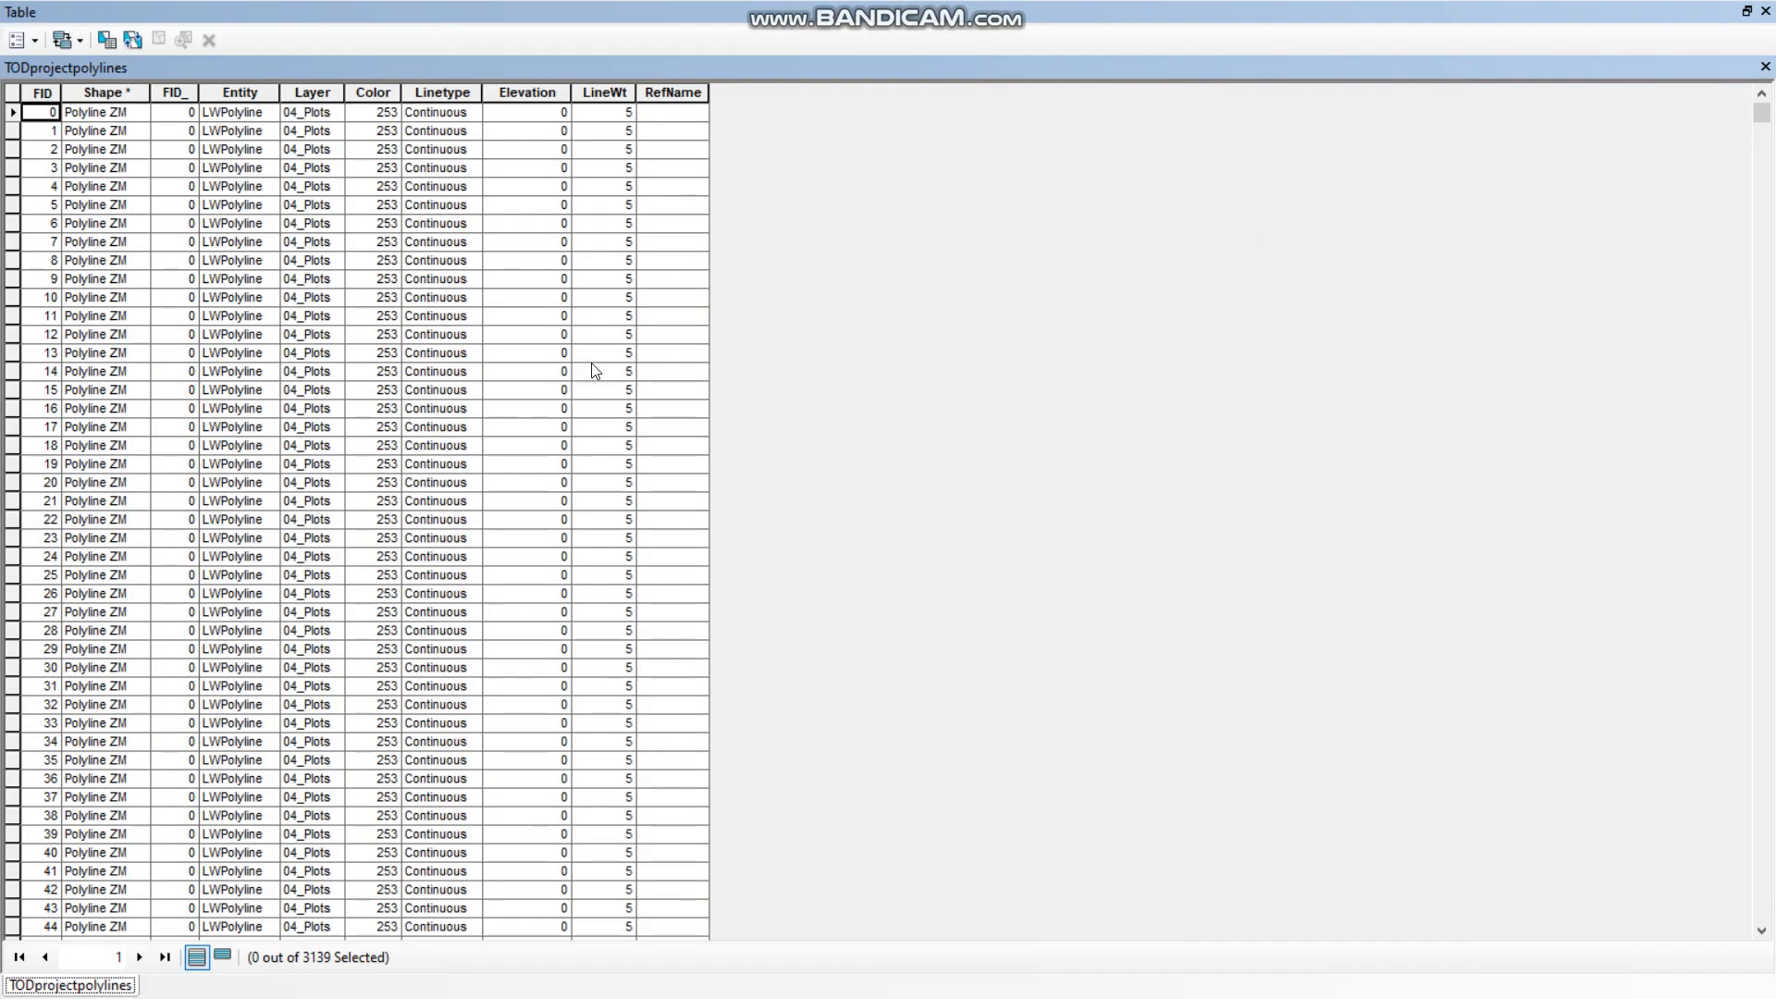
pyautogui.click(34, 40)
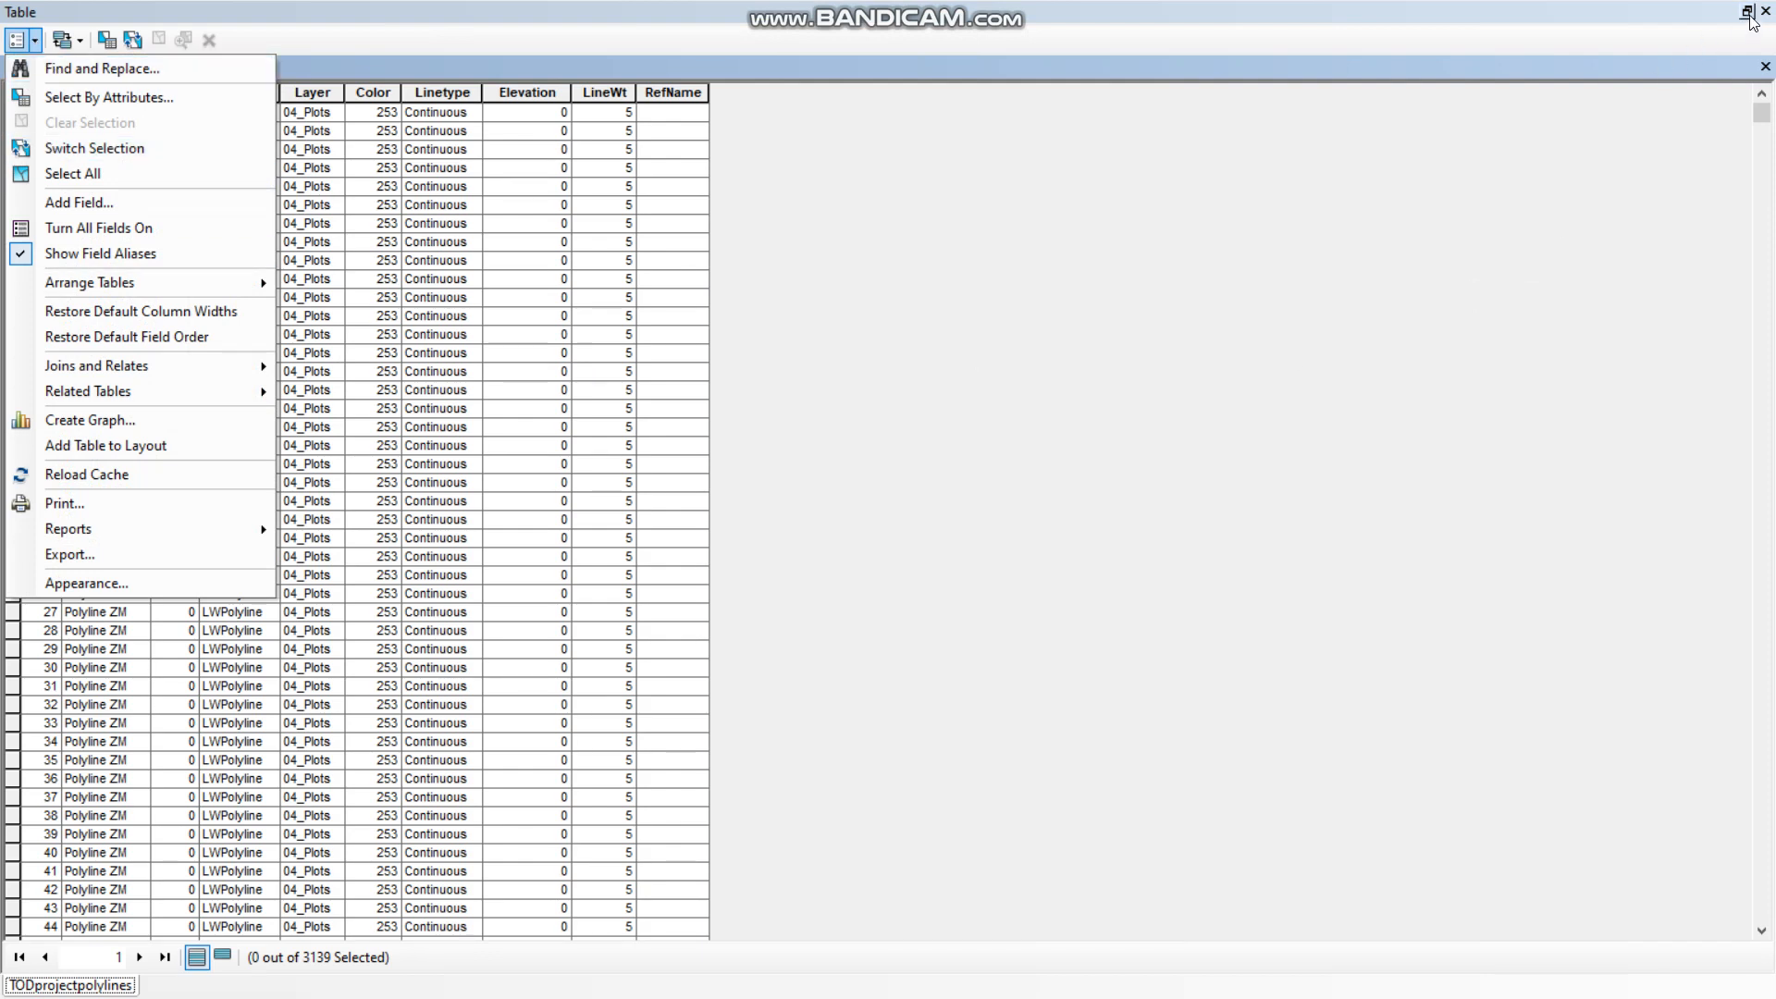
pyautogui.click(850, 380)
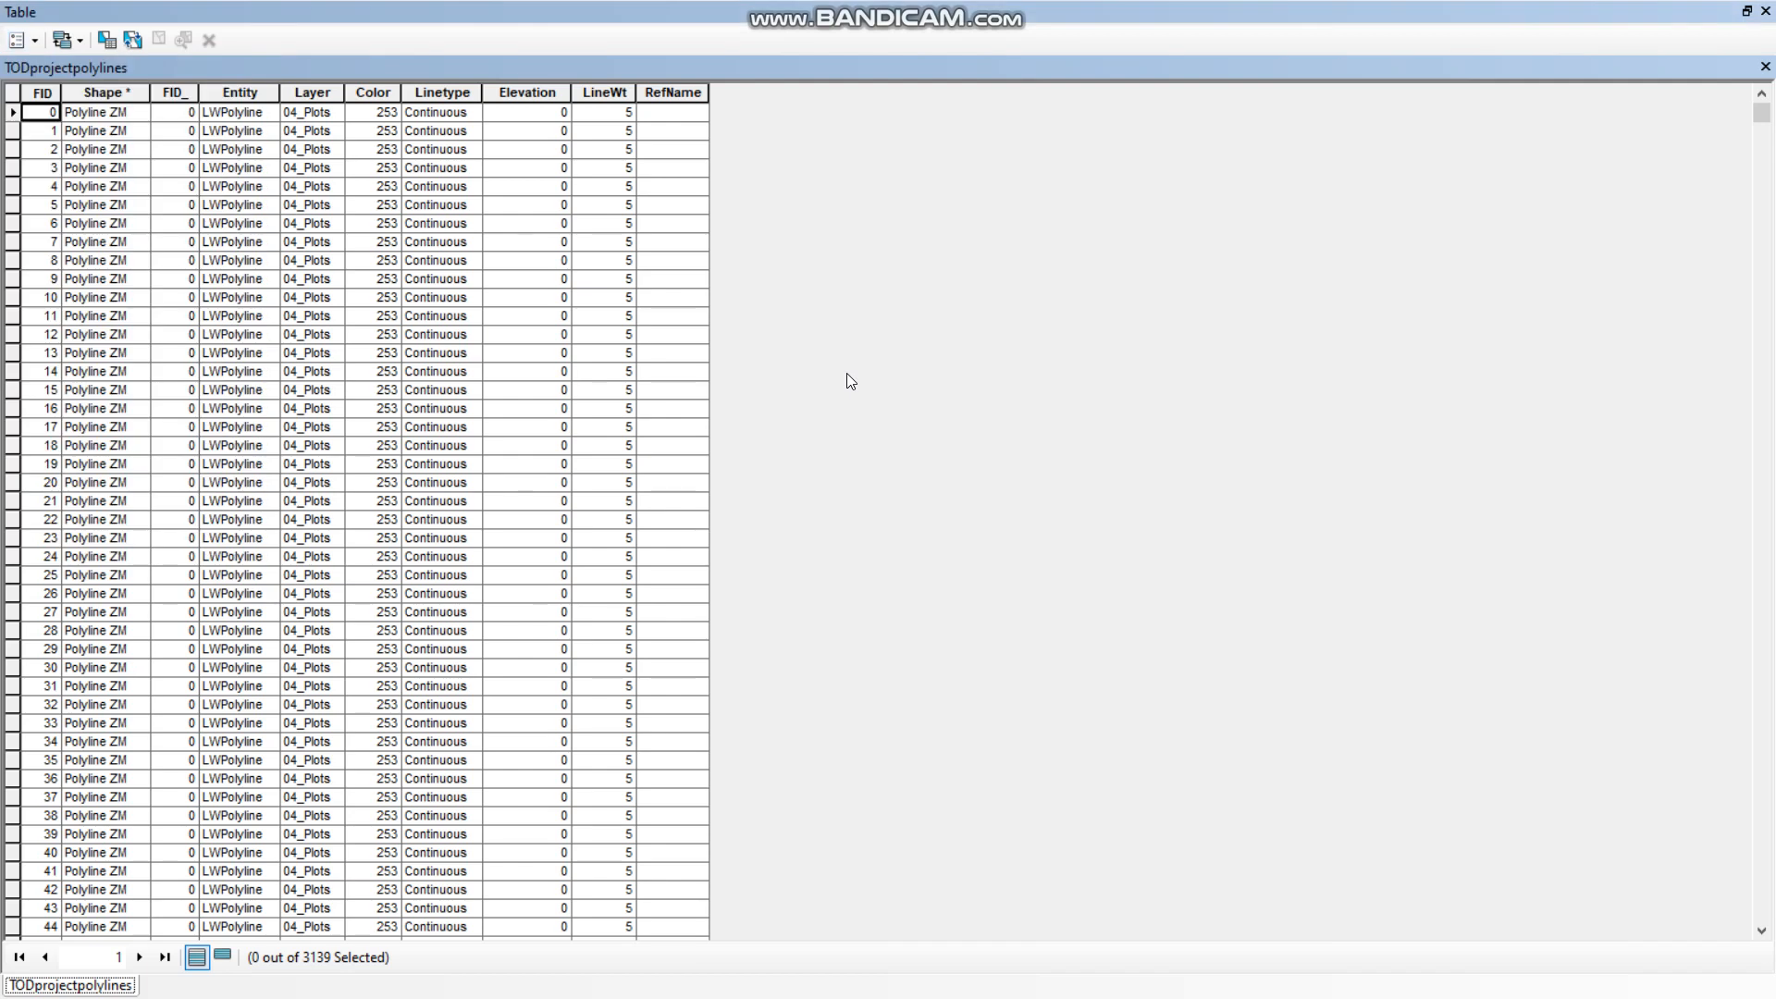
pyautogui.click(1766, 11)
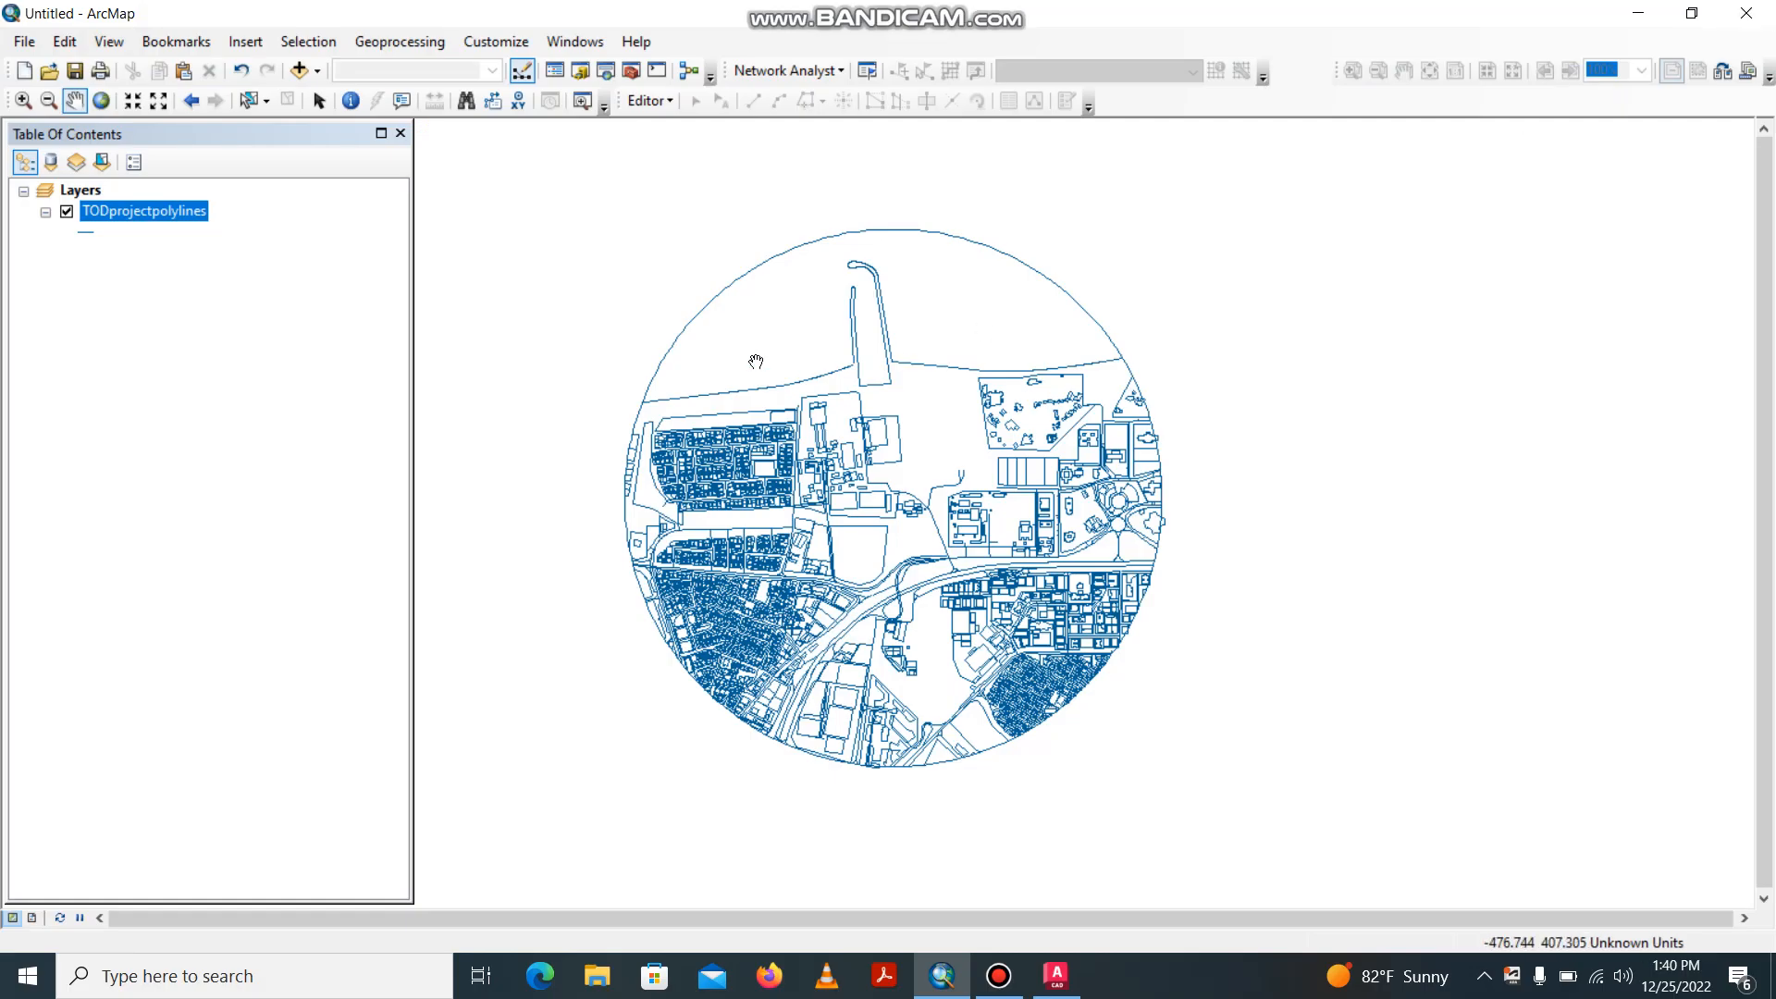
# Check individual line features with Select Features, picking the central compound outline, the shoreline and the large irregular plot boundary.
pyautogui.click(250, 101)
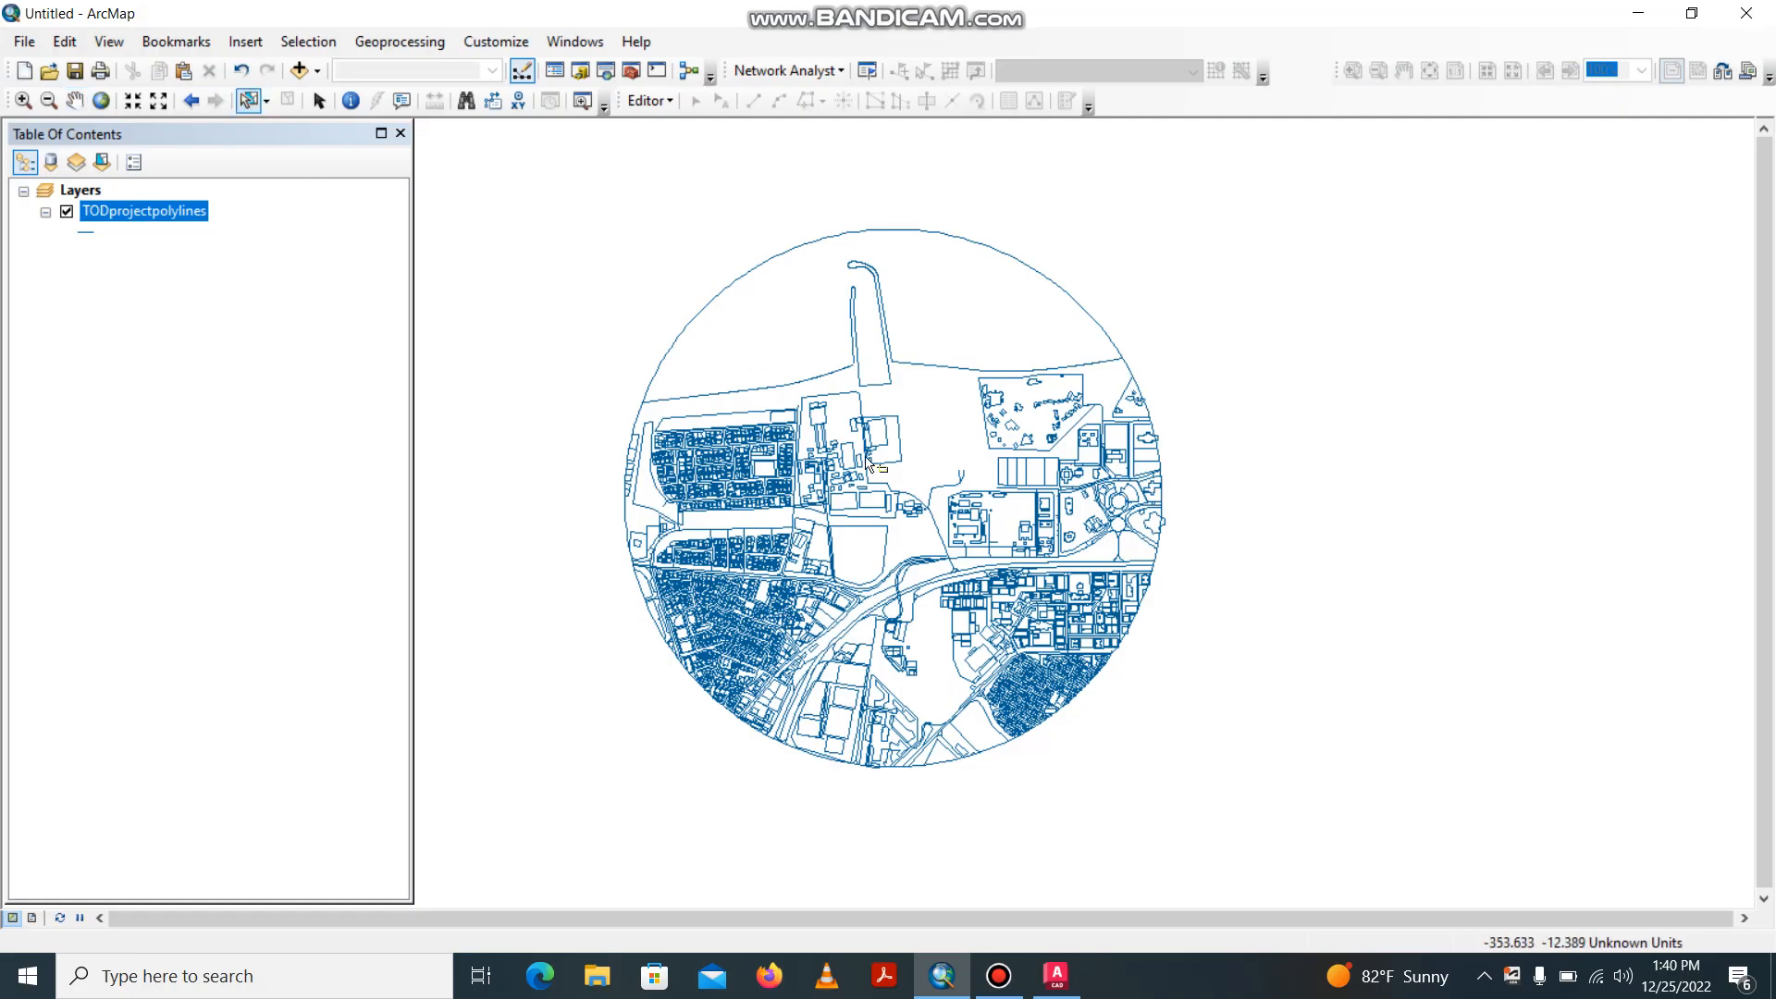
pyautogui.click(833, 396)
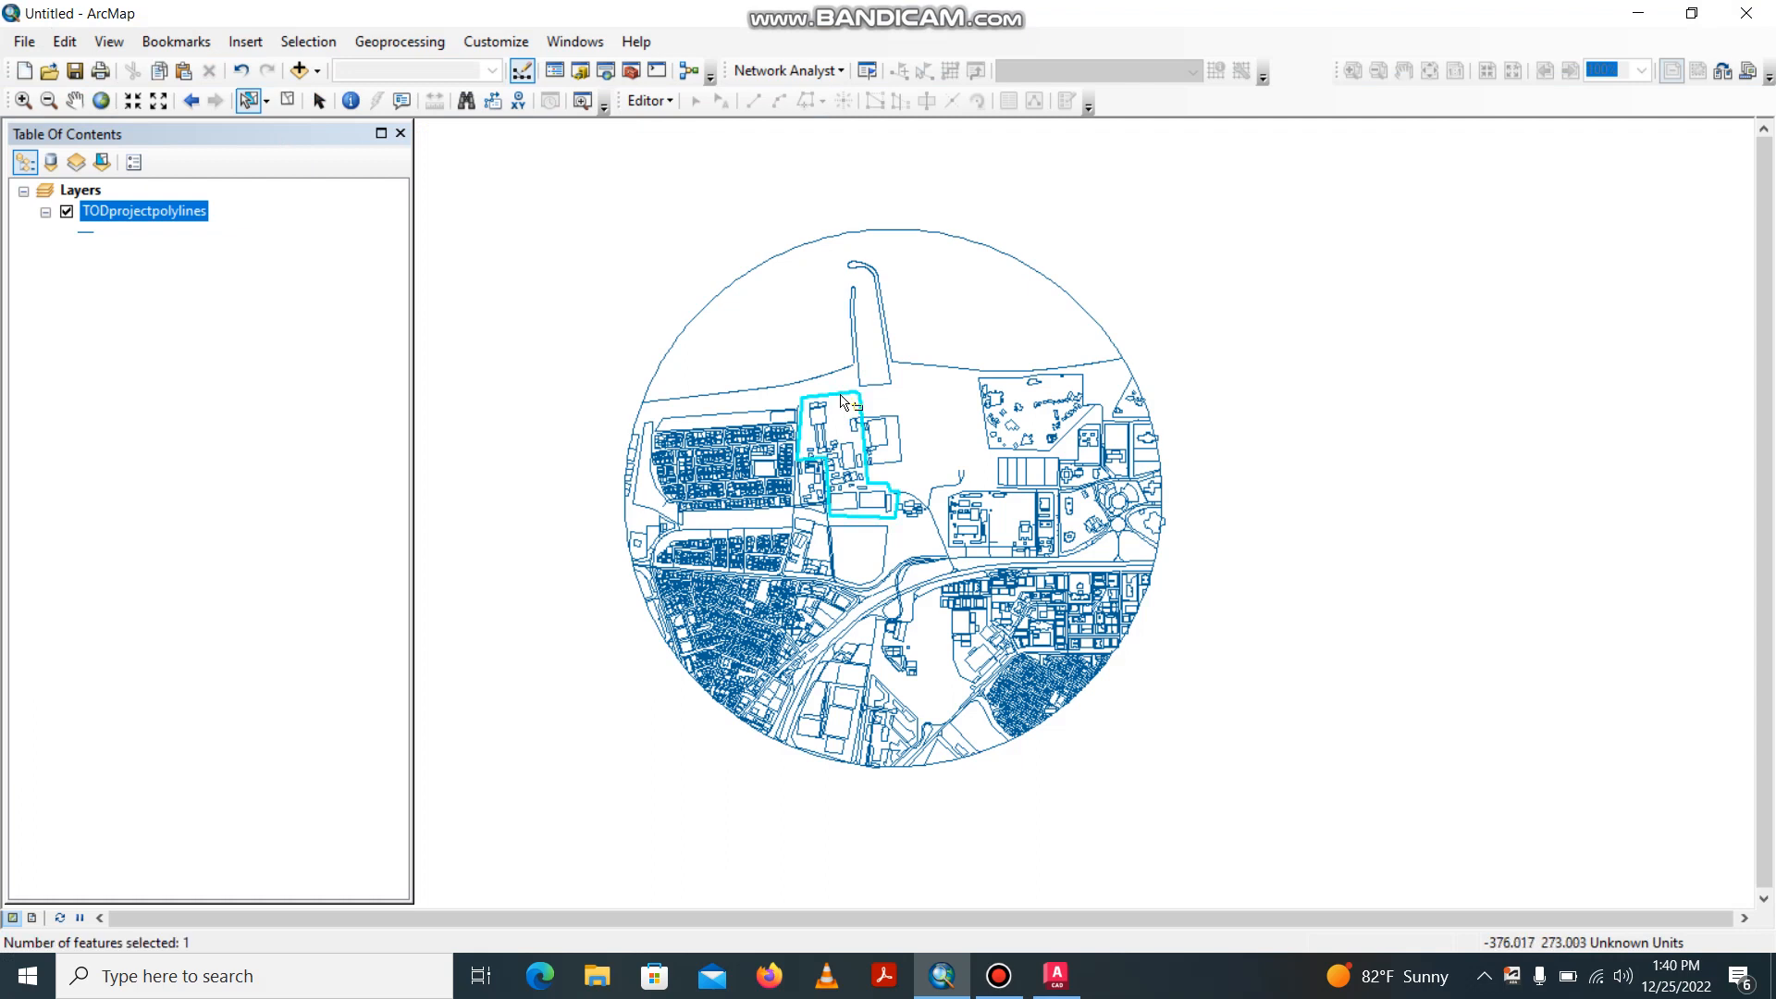
pyautogui.click(813, 379)
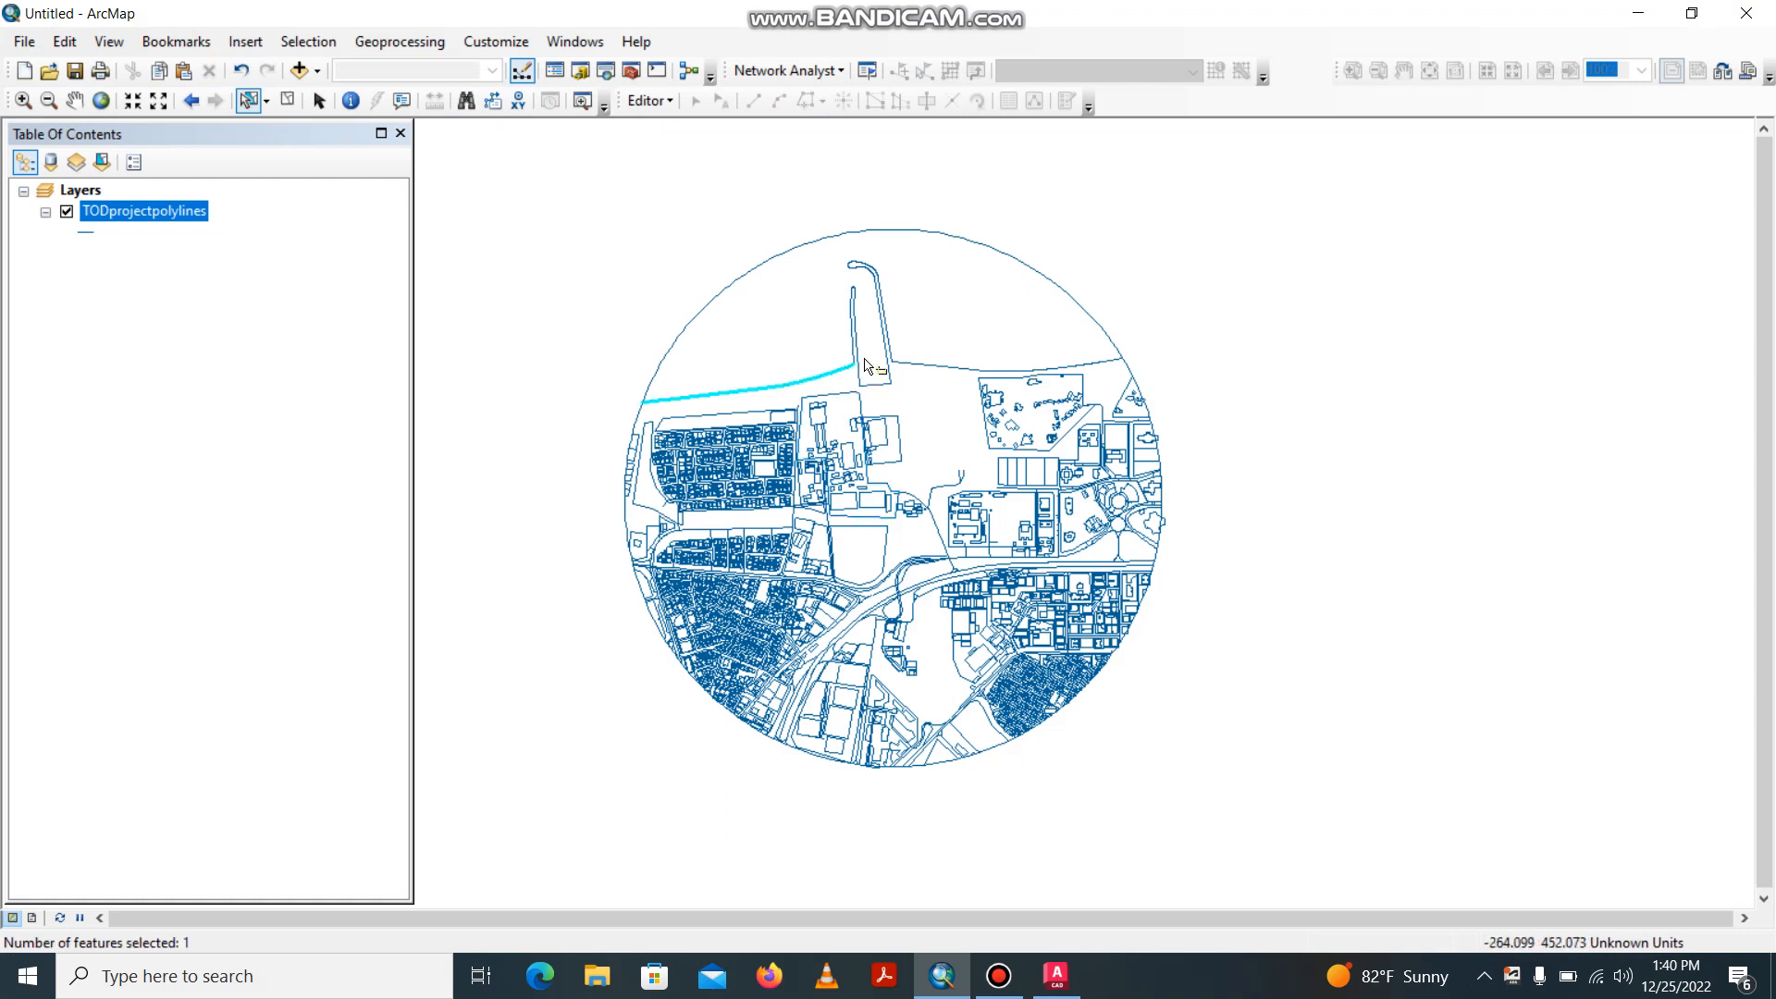
pyautogui.click(988, 419)
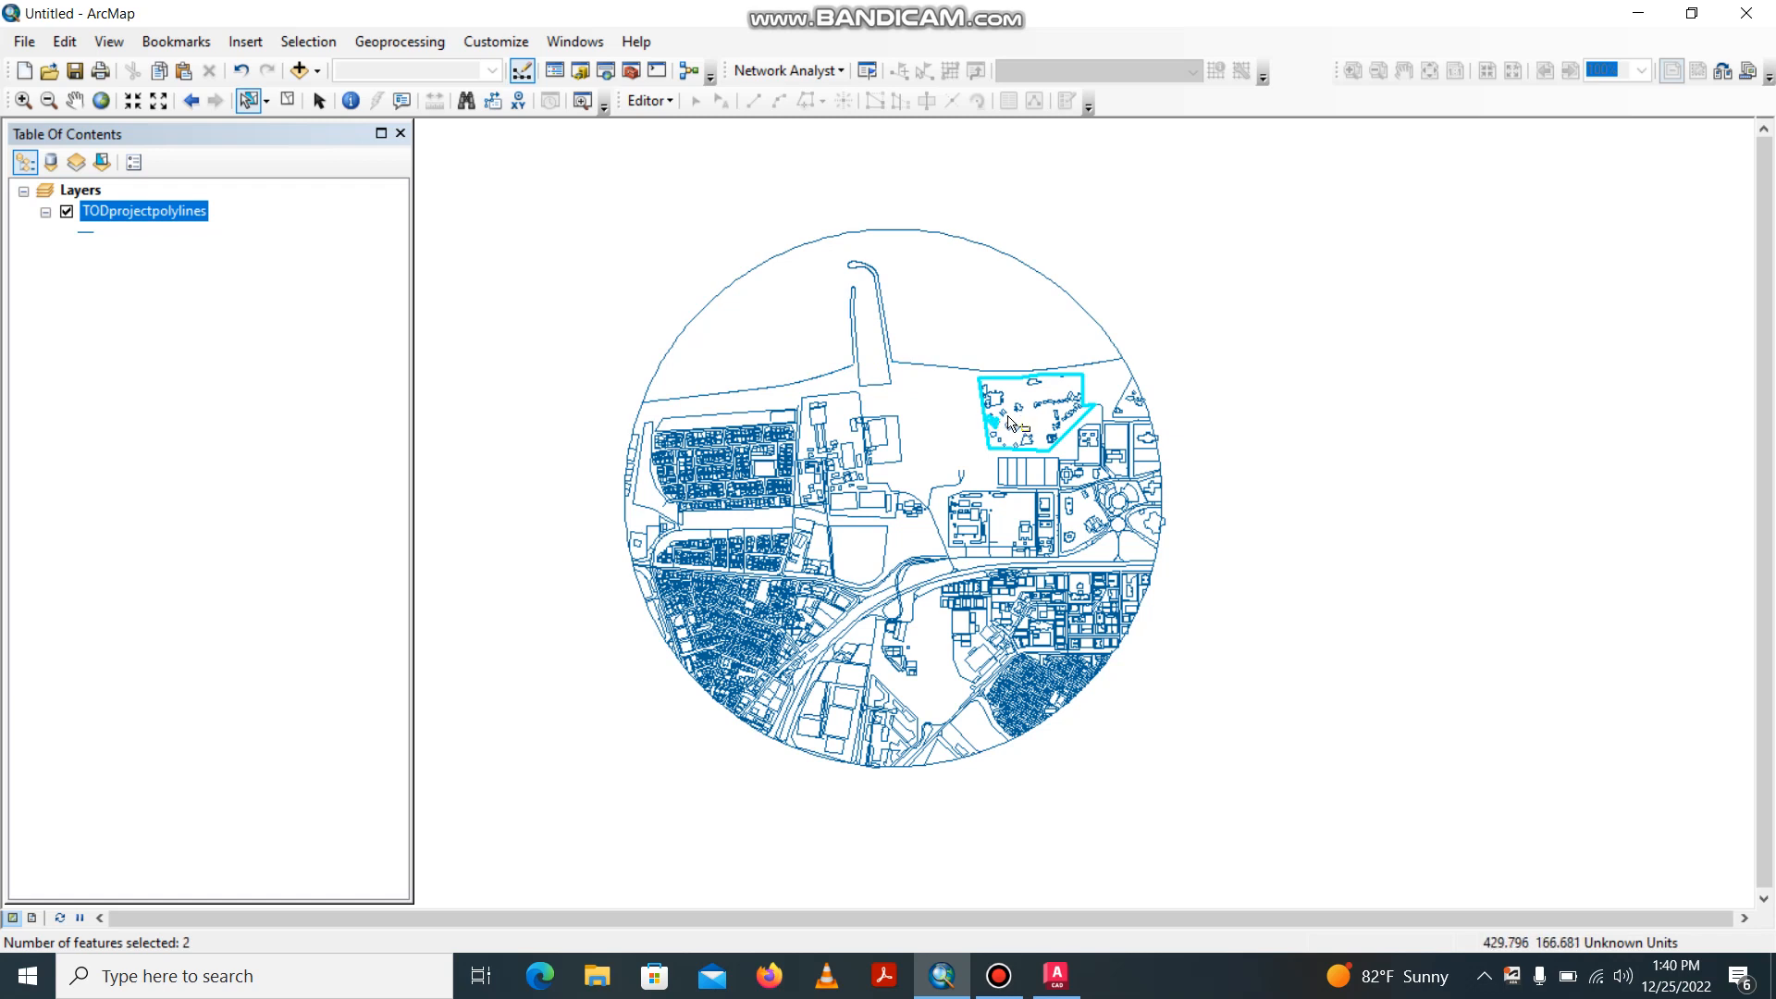
pyautogui.scroll(-2, 1008, 435)
pyautogui.scroll(-1, 1011, 439)
pyautogui.click(999, 976)
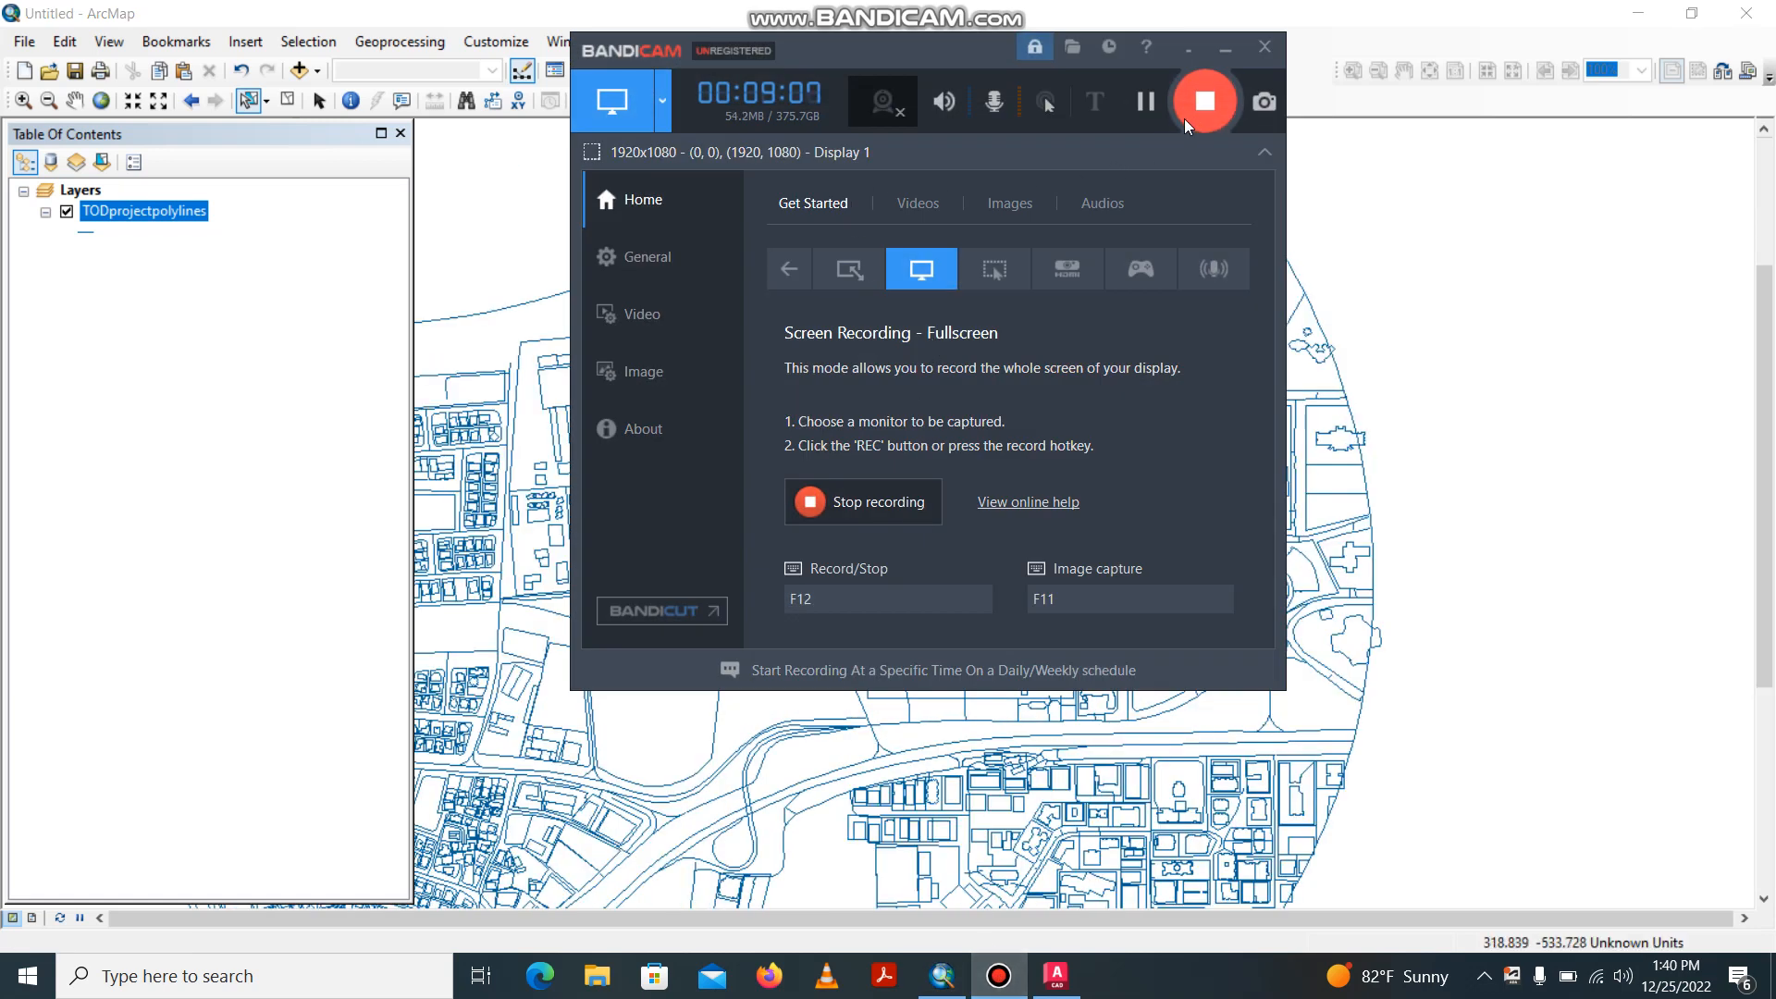
pyautogui.click(1221, 46)
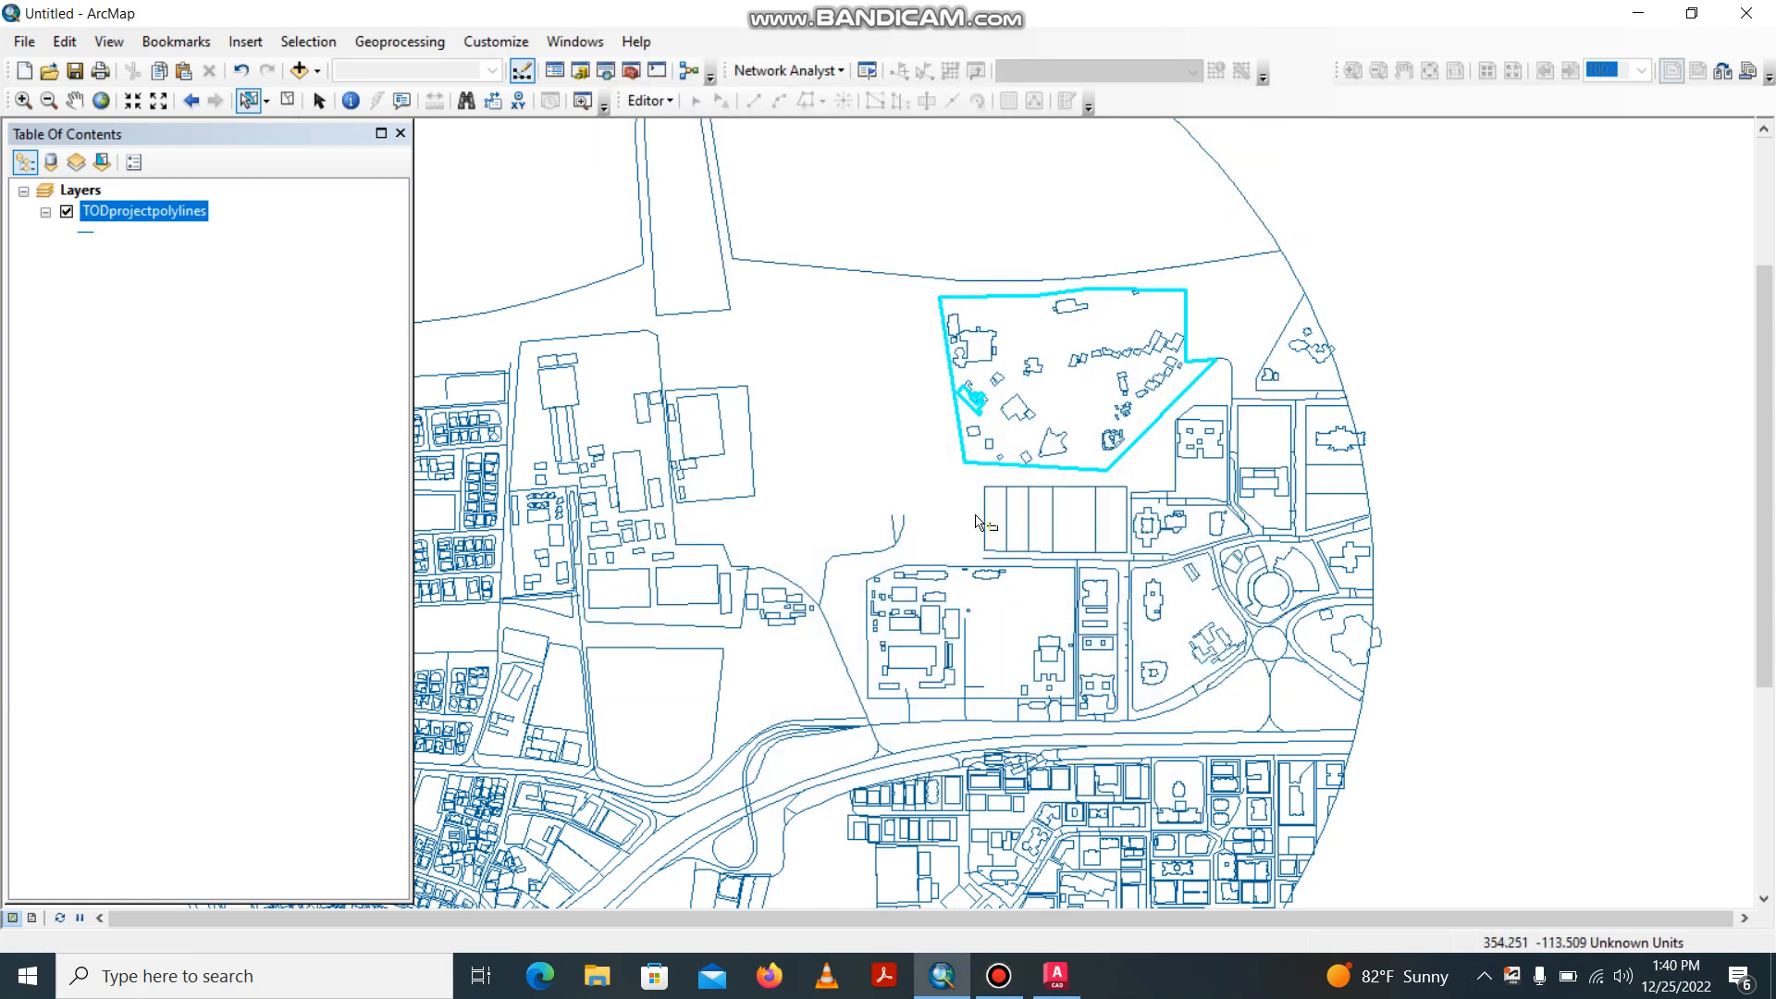
# Select in turn the westernmost of the narrow adjoining plots, the central rectangular plot boundary and the curved access road line.
pyautogui.click(1010, 513)
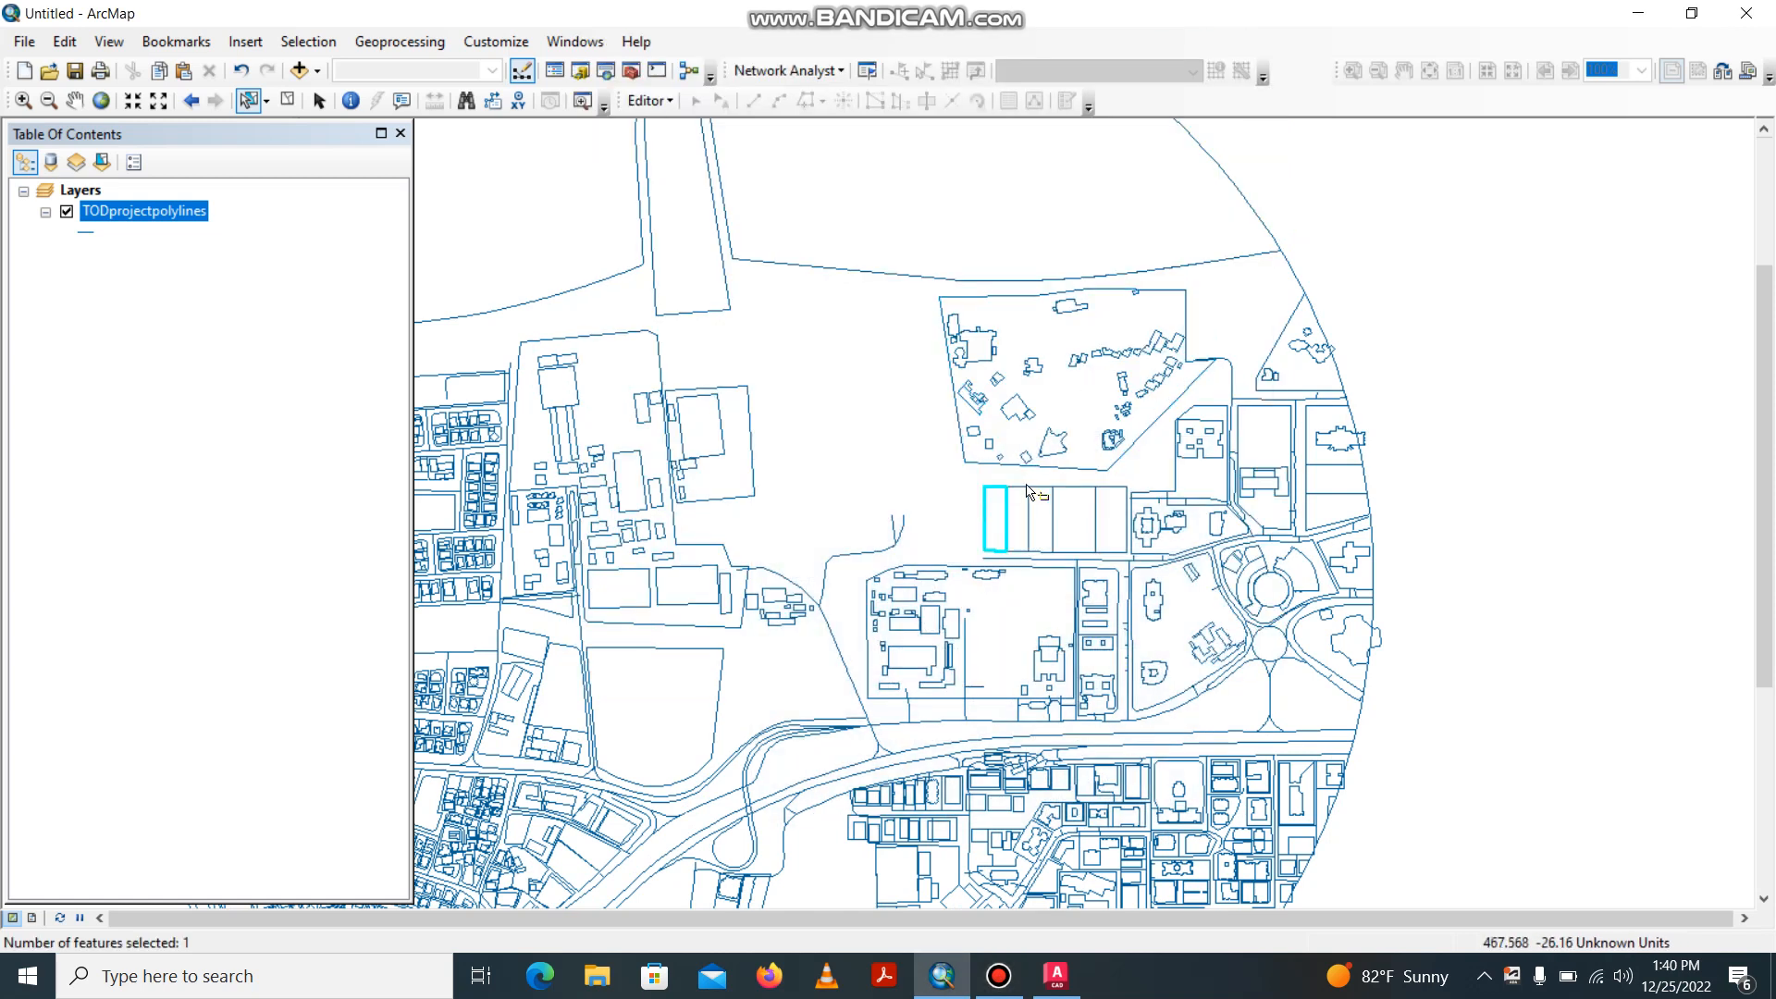
pyautogui.click(756, 477)
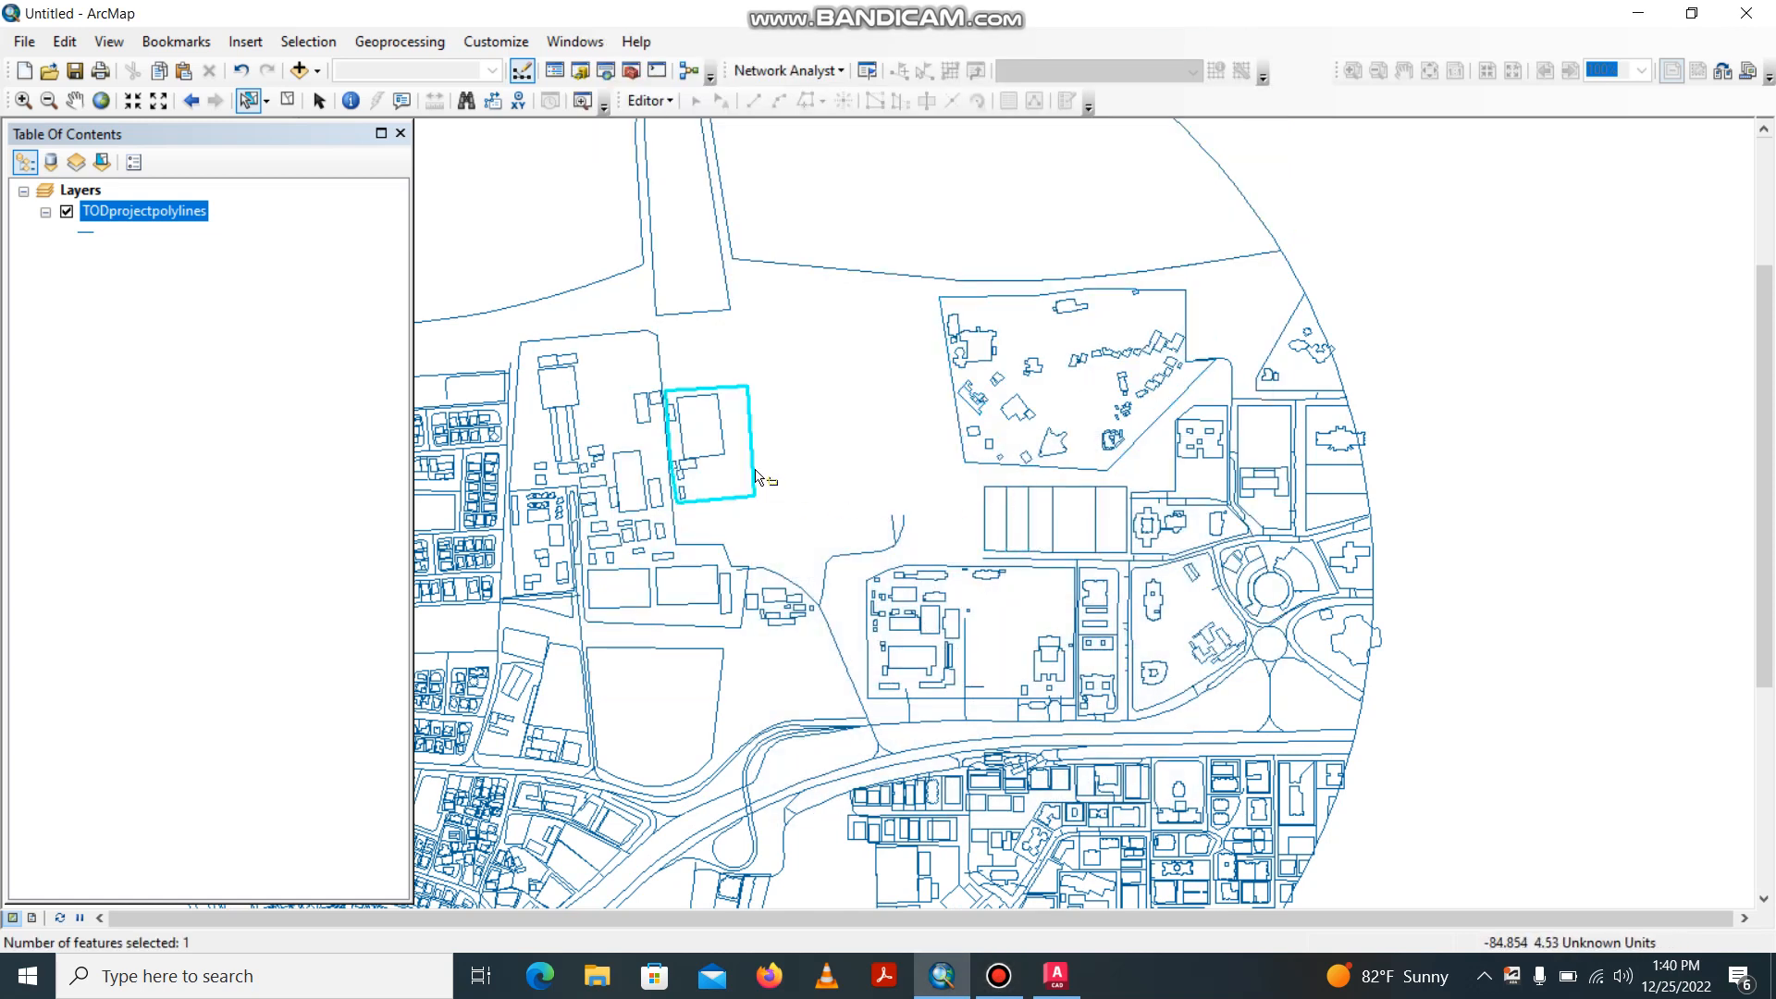
pyautogui.click(821, 577)
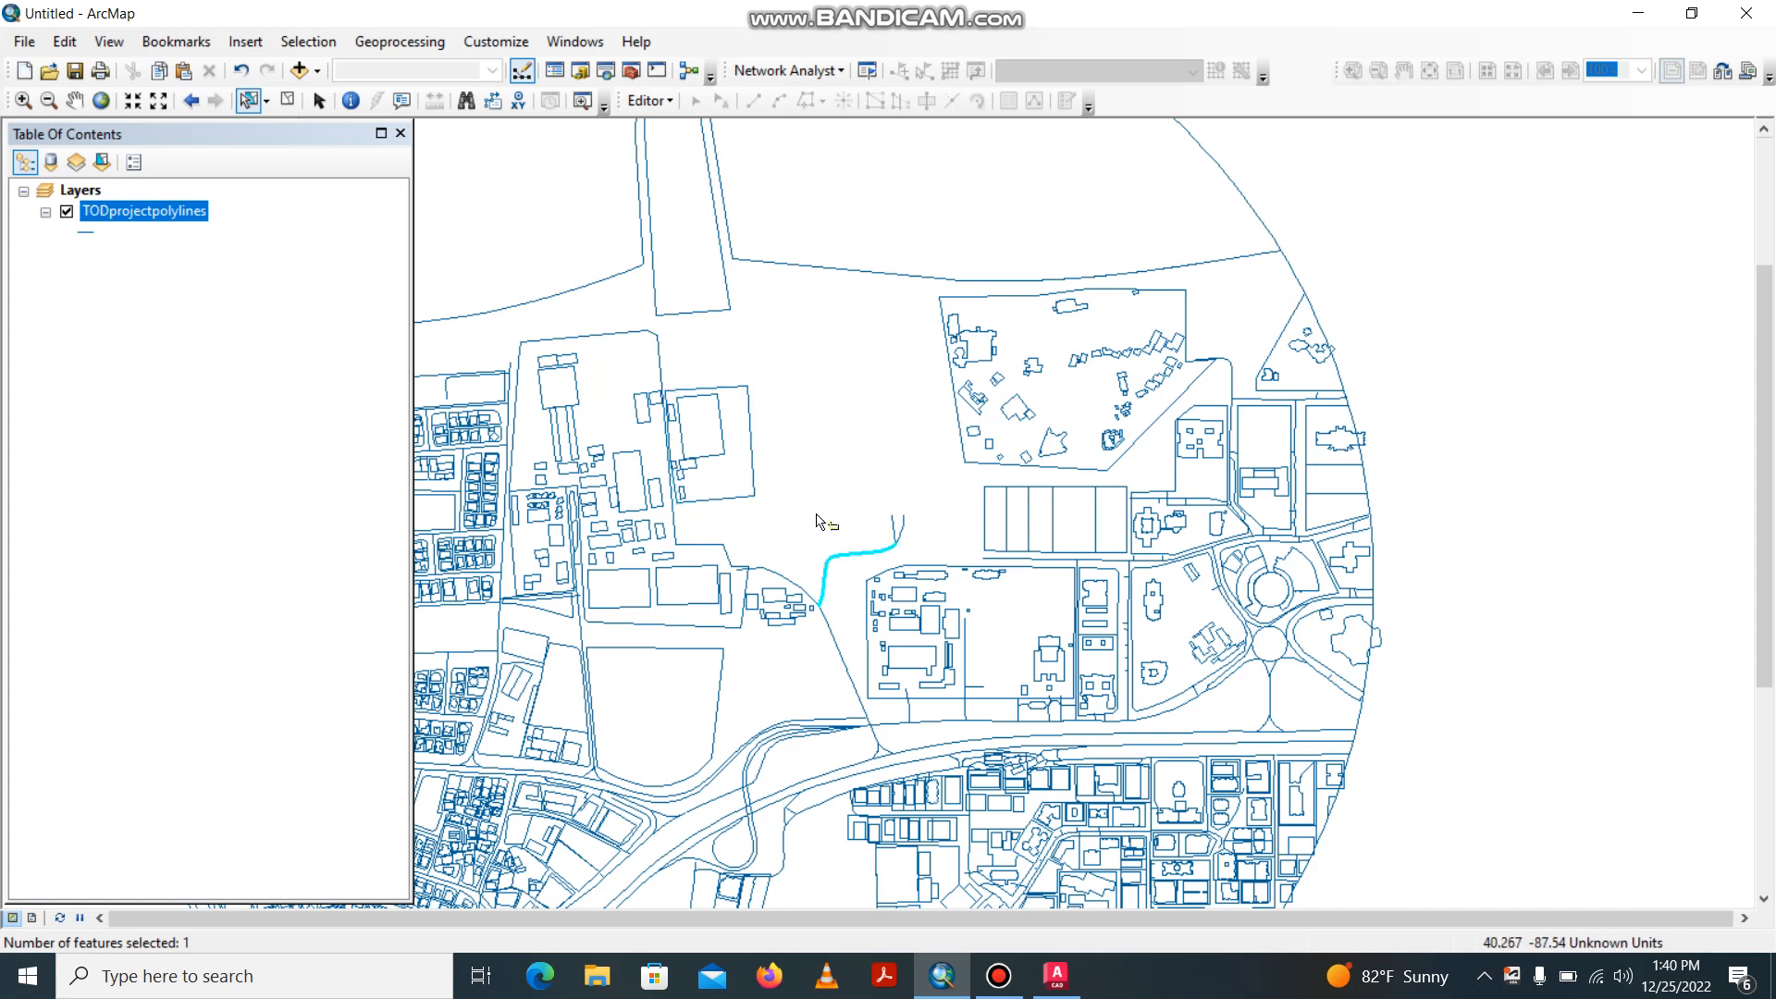
pyautogui.scroll(1, 816, 521)
pyautogui.scroll(-4, 817, 520)
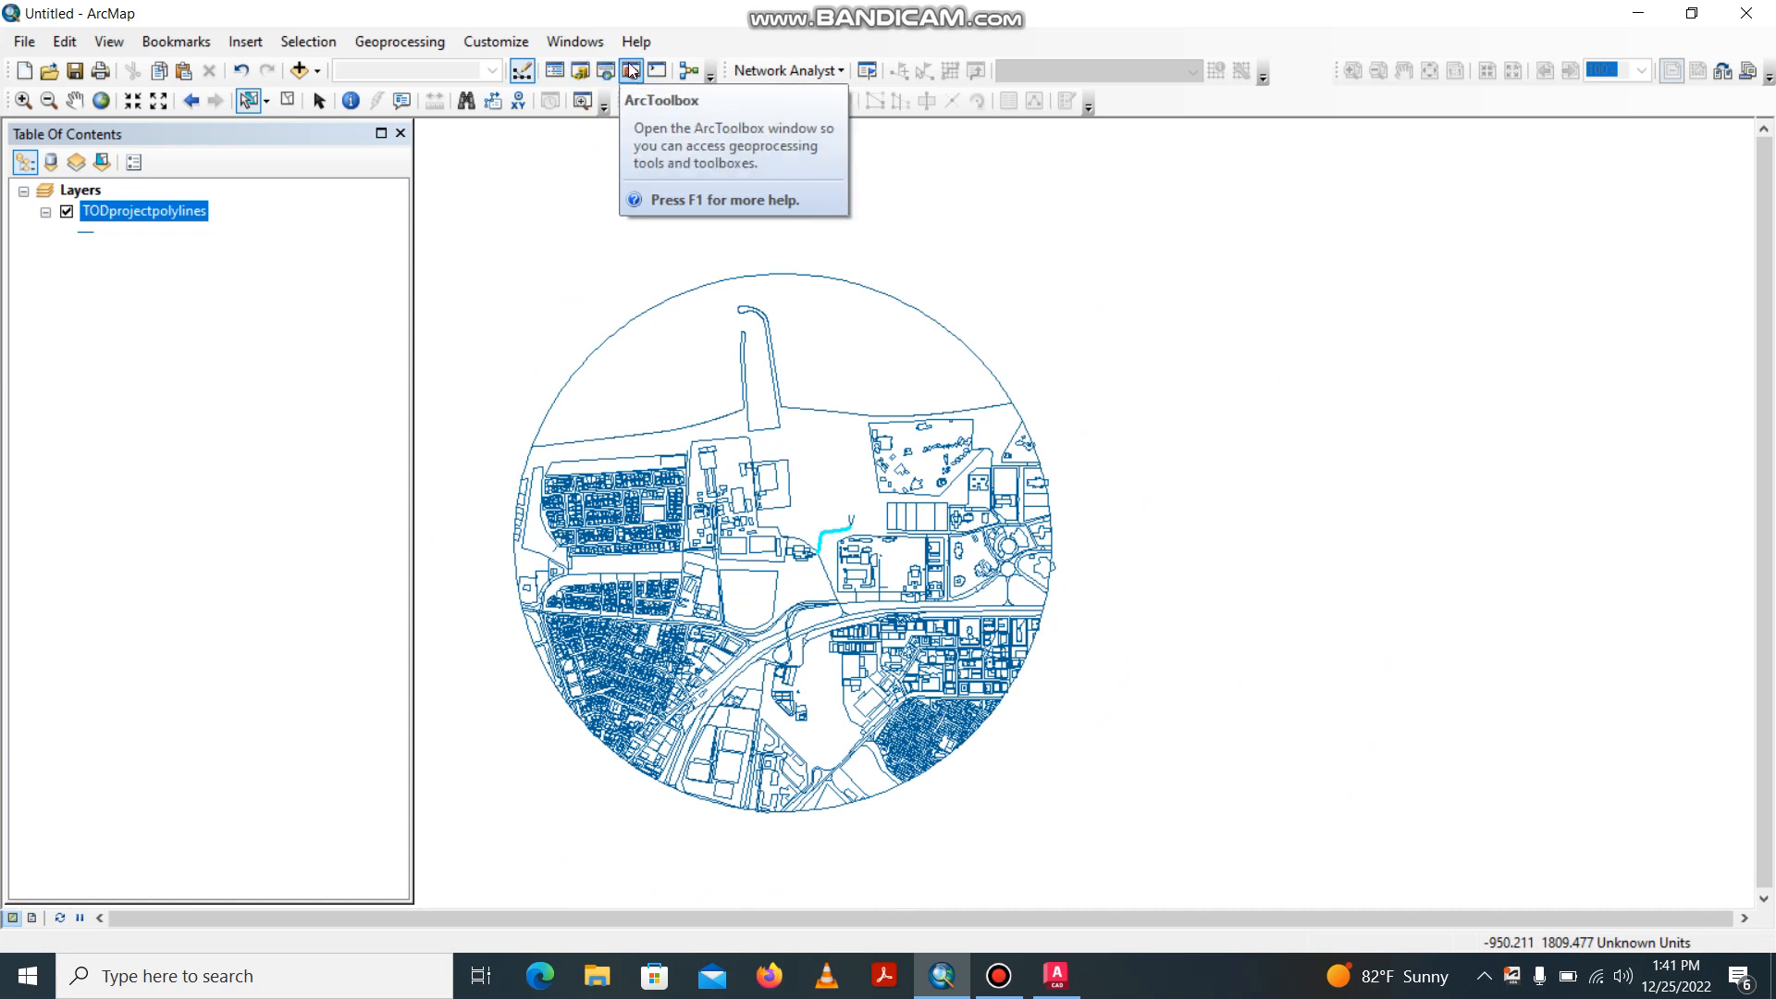
# Display ArcToolbox to access the geoprocessing tools.
pyautogui.click(631, 72)
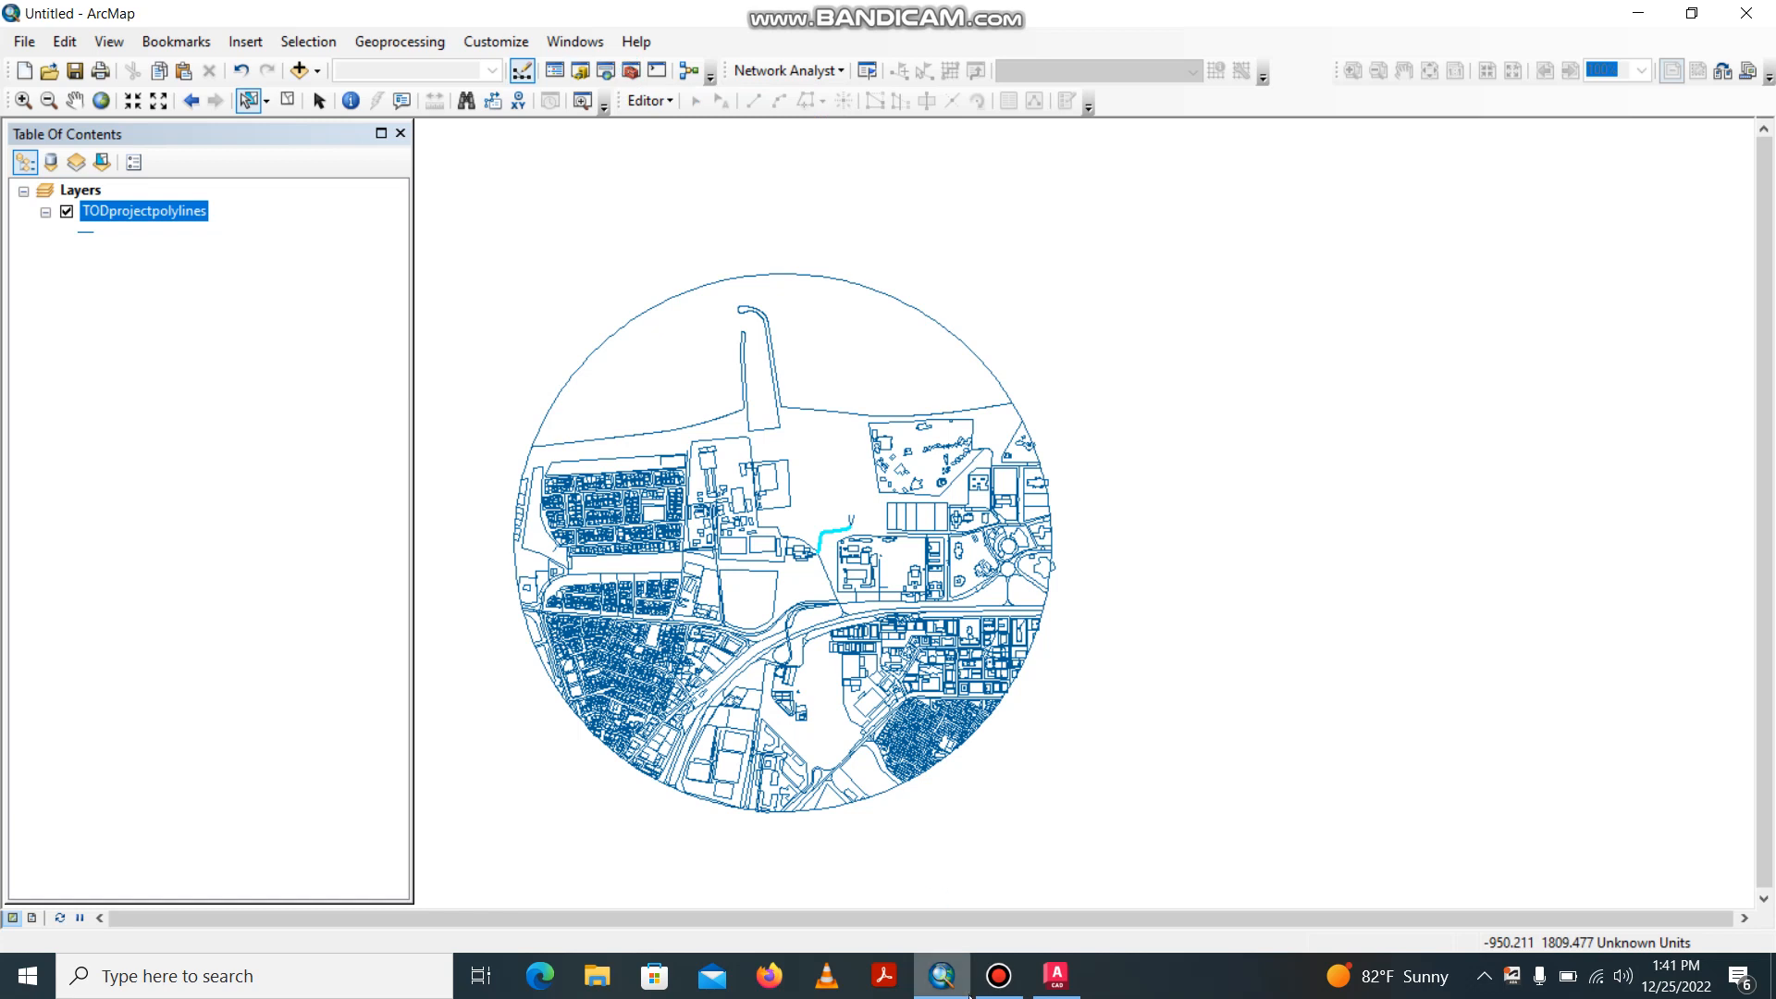
pyautogui.click(1000, 976)
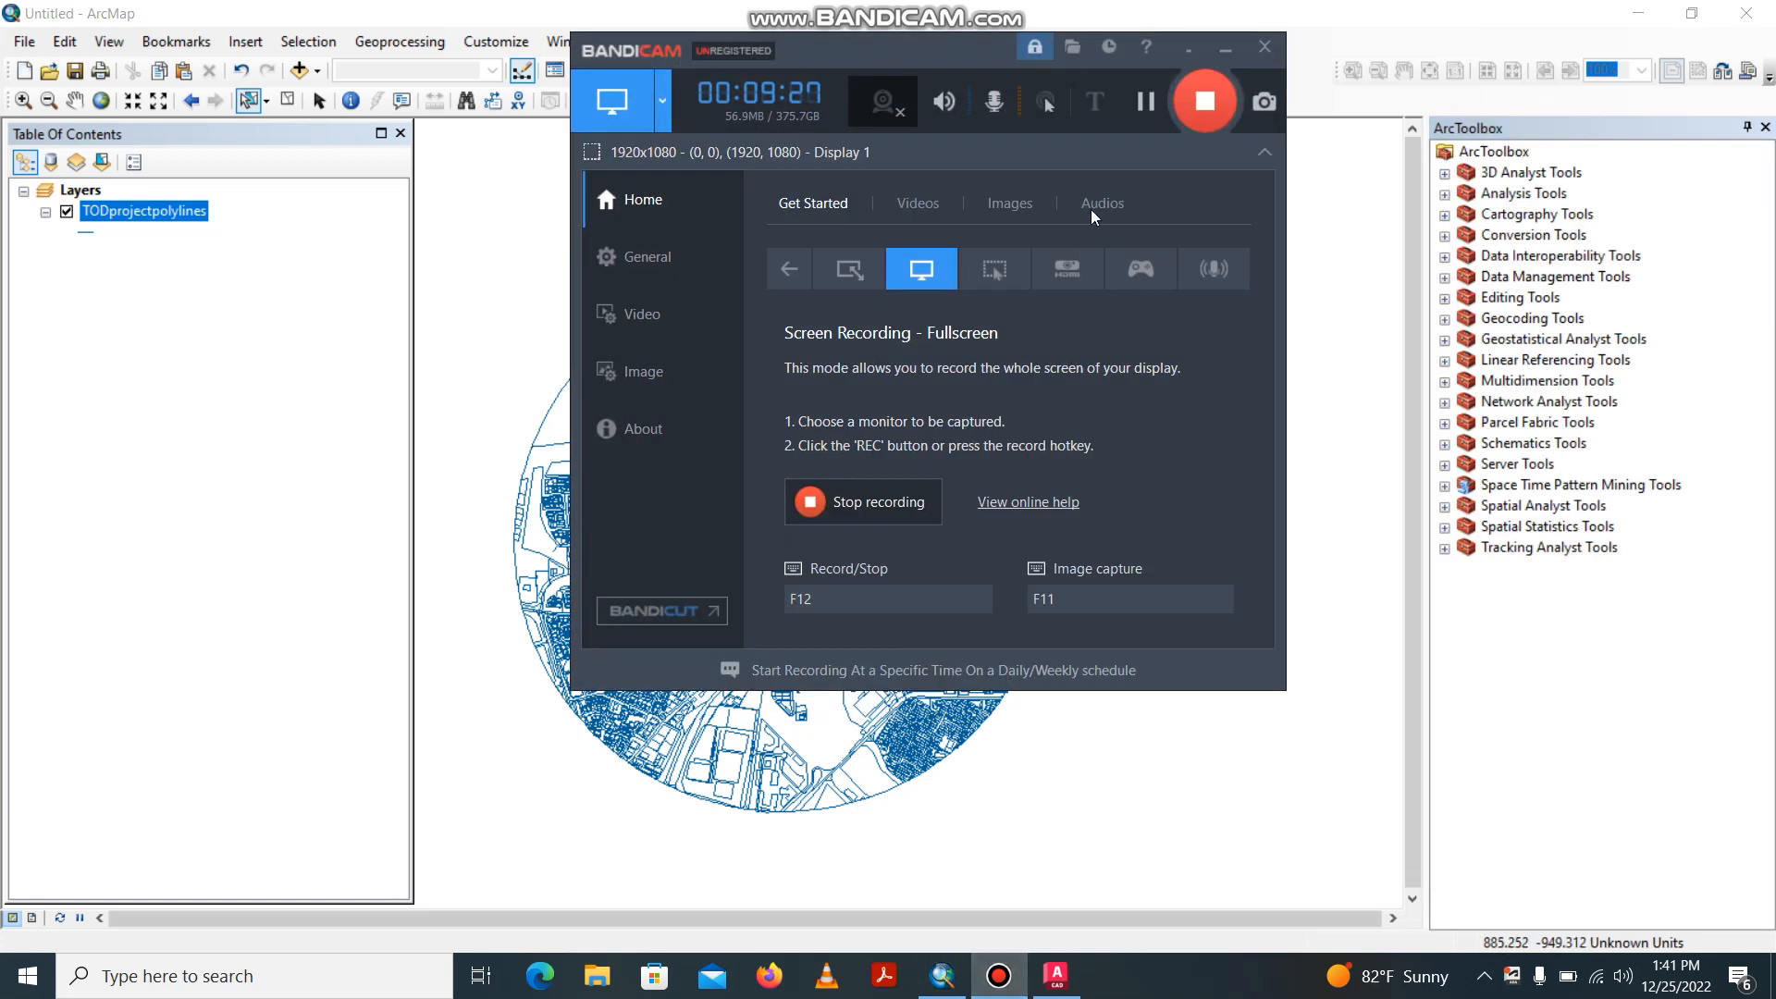